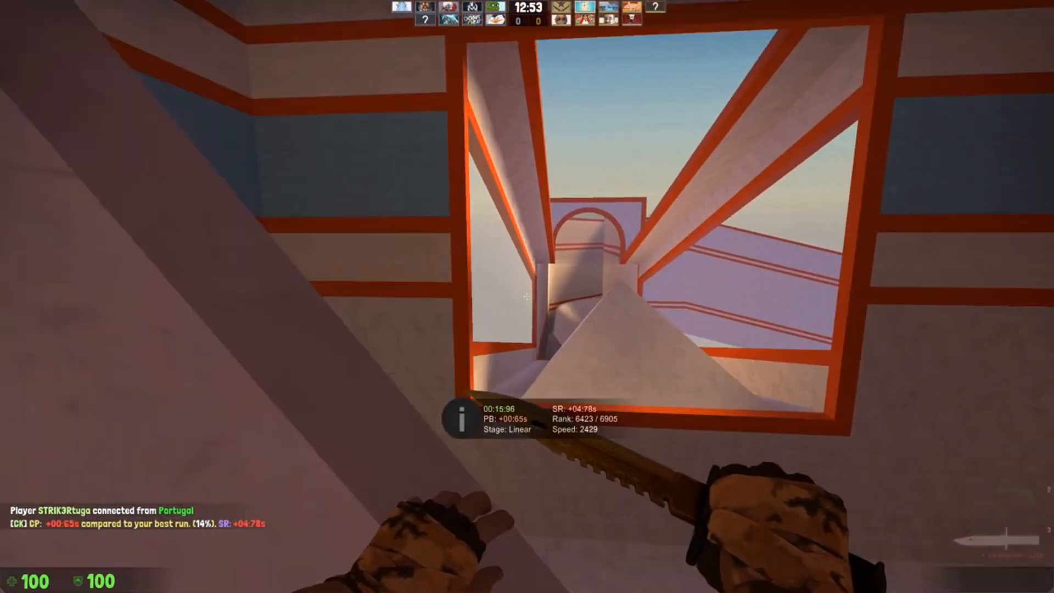
key(q)
key(q)
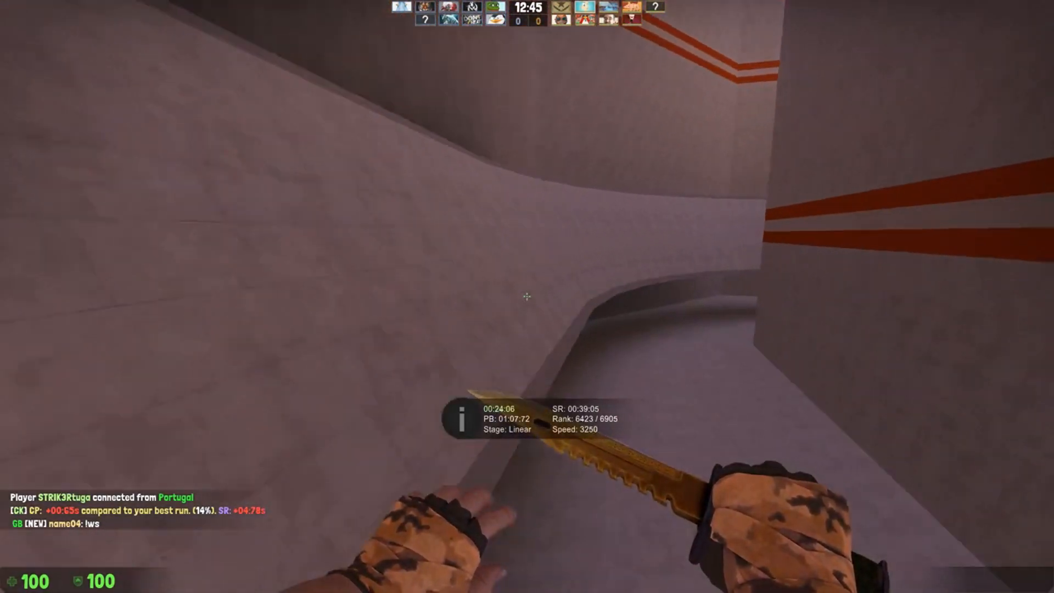
key(q)
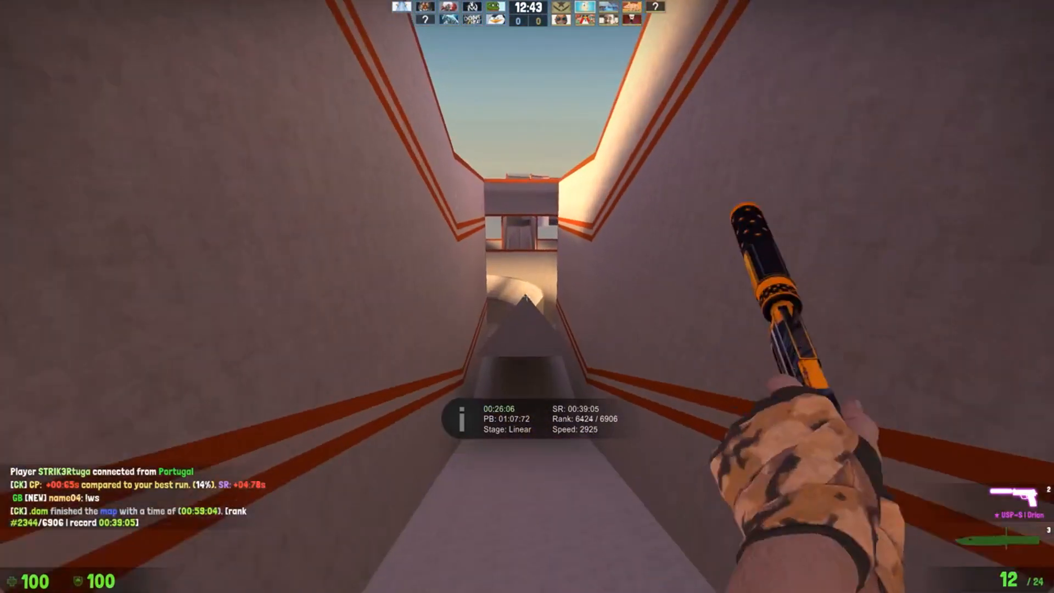
key(q)
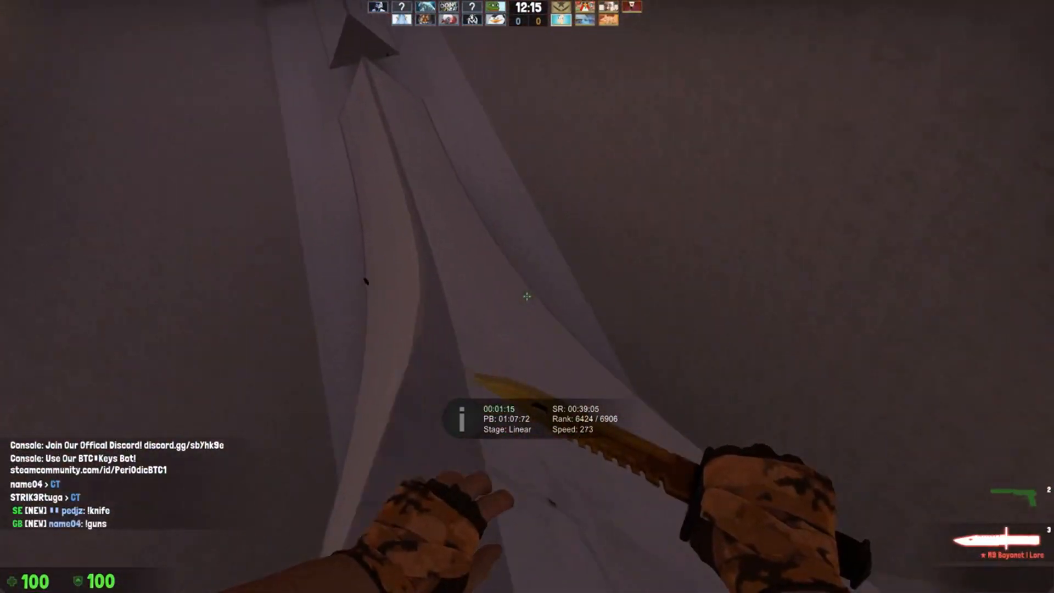
key(2)
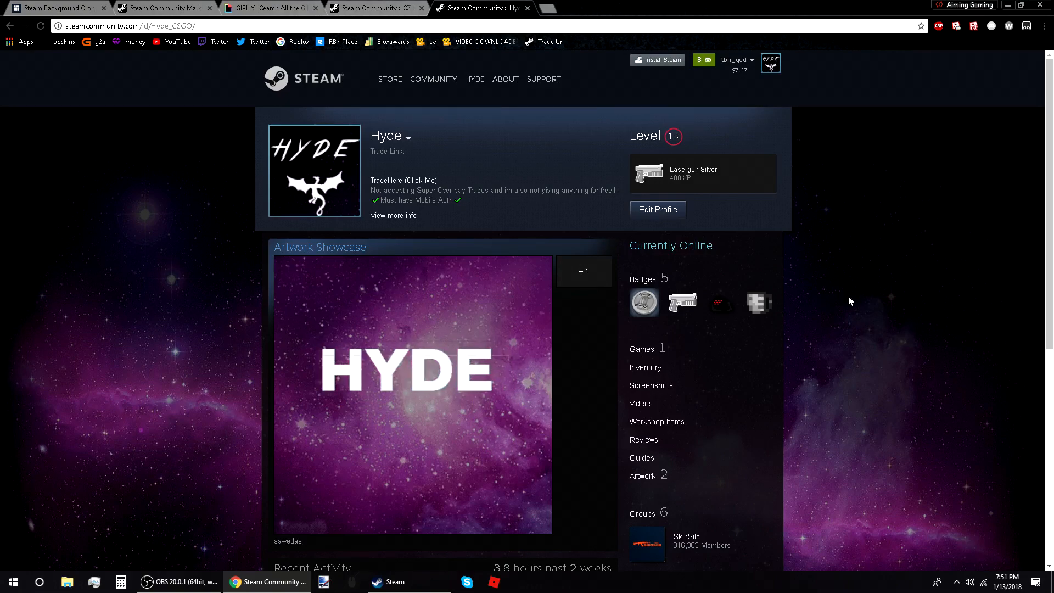
Look over the Steam profile page with its animated artwork showcase and recent activity
scroll(849, 295, down, 3)
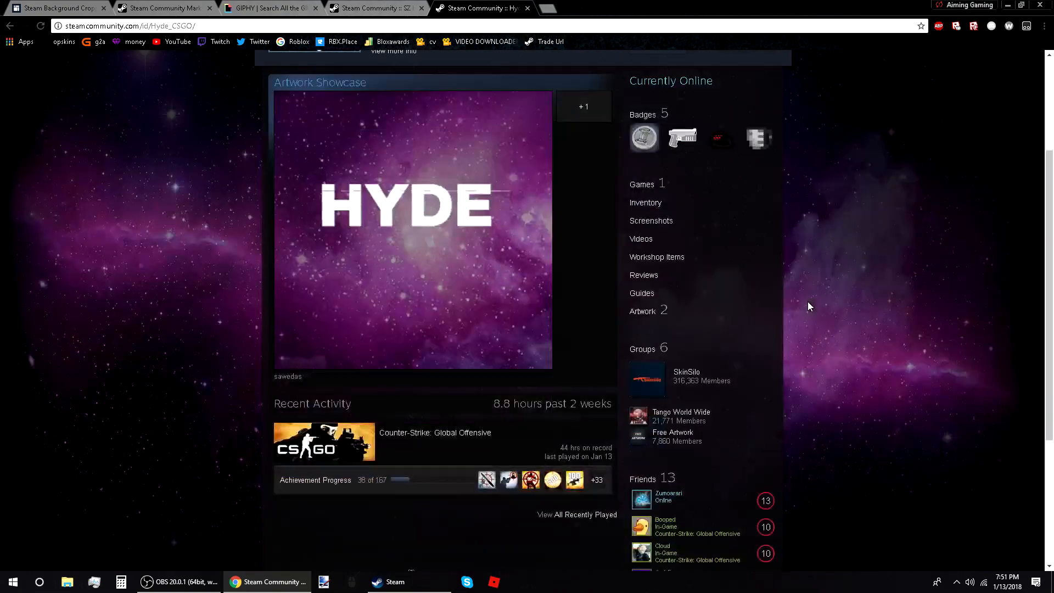
scroll(835, 328, up, 2)
scroll(835, 328, up, 1)
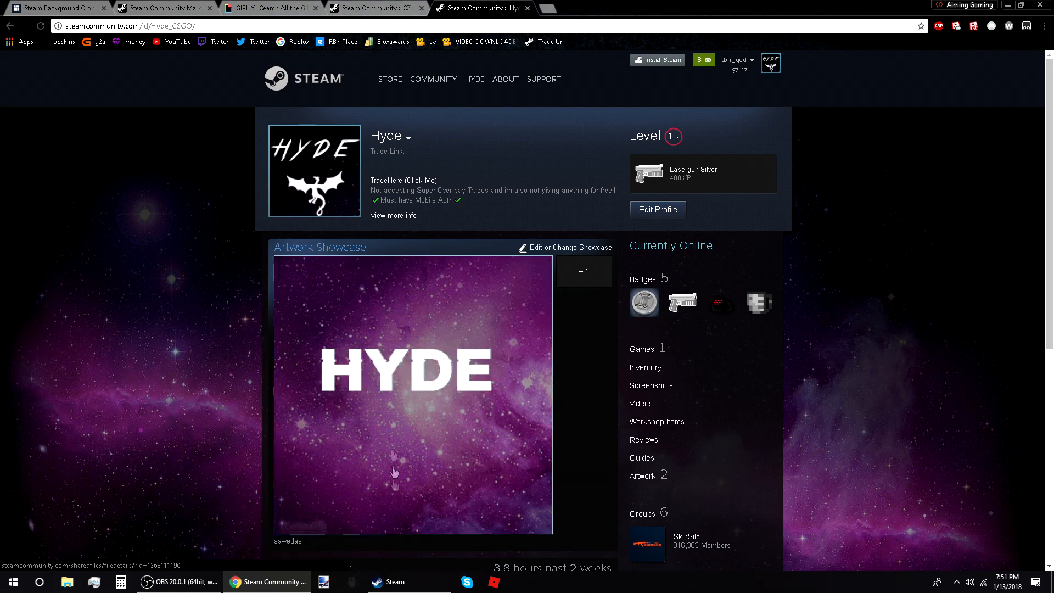
Switch to the Steam client and read the profile's full info text and page layout
click(390, 582)
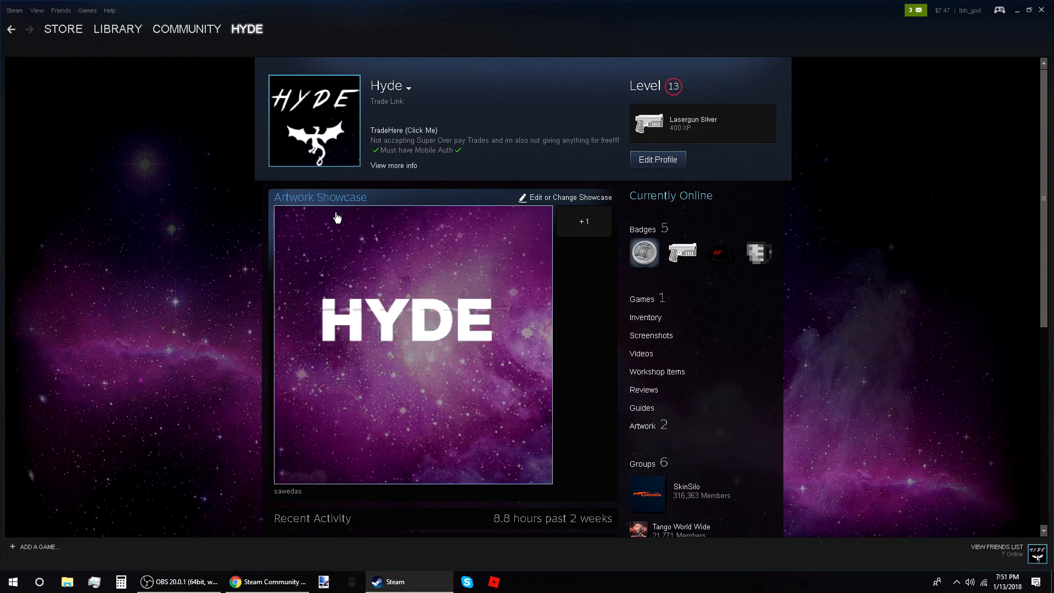
click(411, 166)
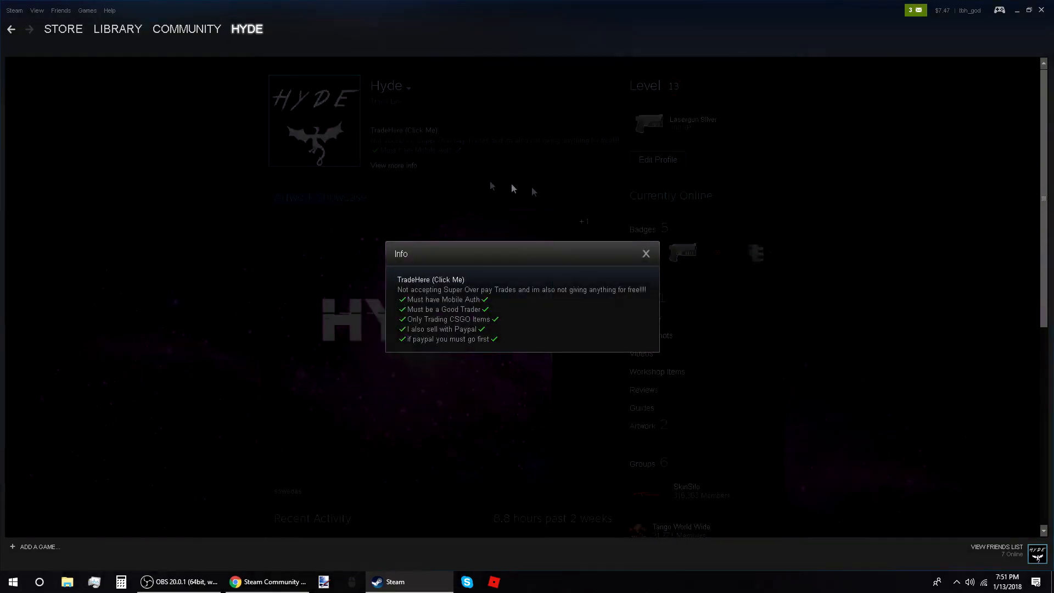
click(645, 254)
scroll(587, 329, down, 7)
scroll(587, 330, up, 6)
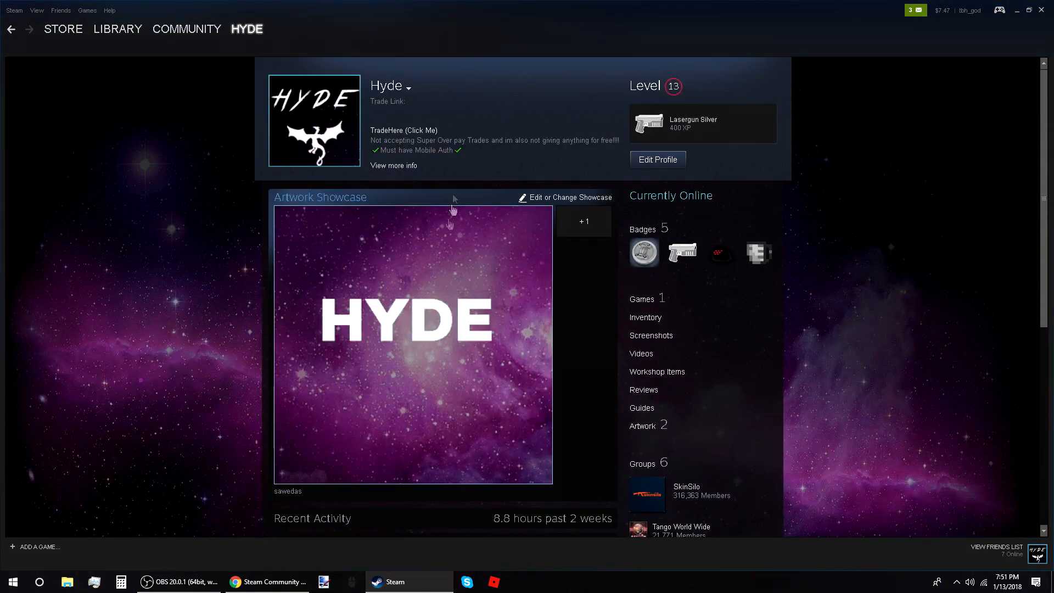
drag(463, 160, 426, 142)
click(425, 144)
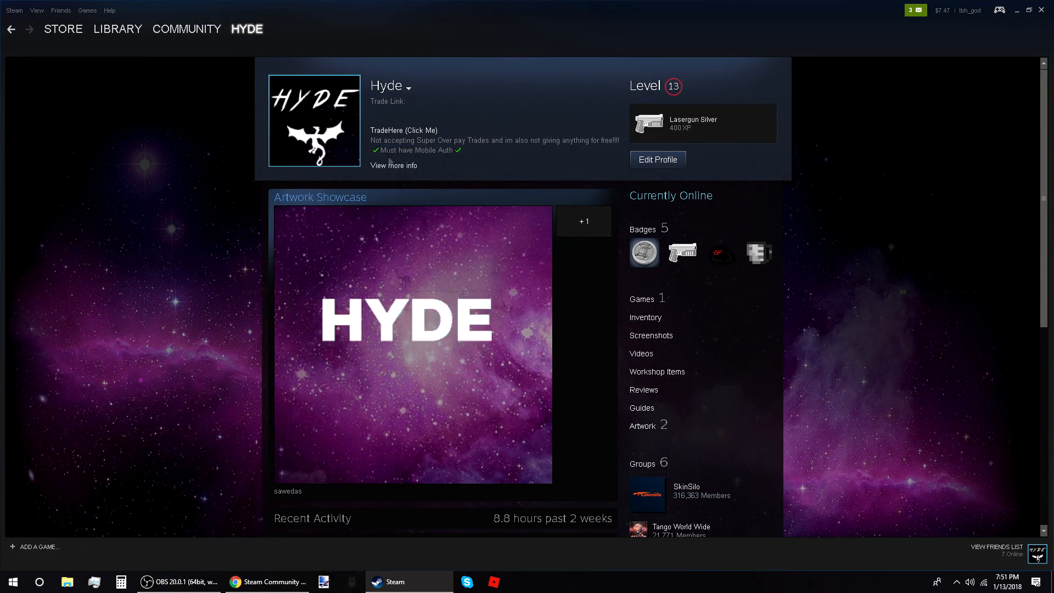
click(393, 166)
click(646, 254)
Switch to Chrome and look over the steam.design page, trying to resize its artwork showcase image
mouse_move(272, 582)
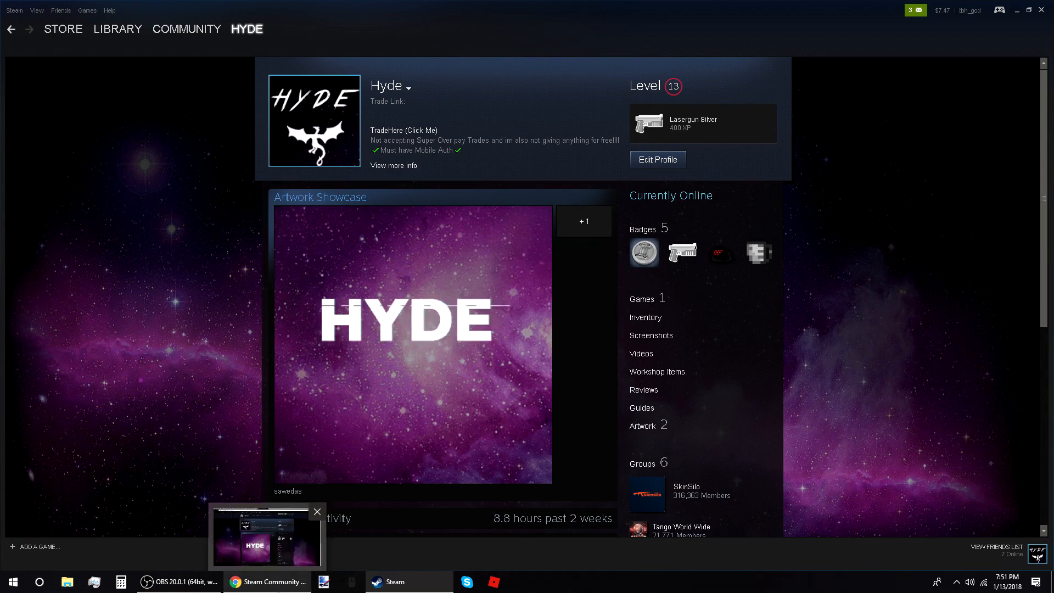
click(269, 582)
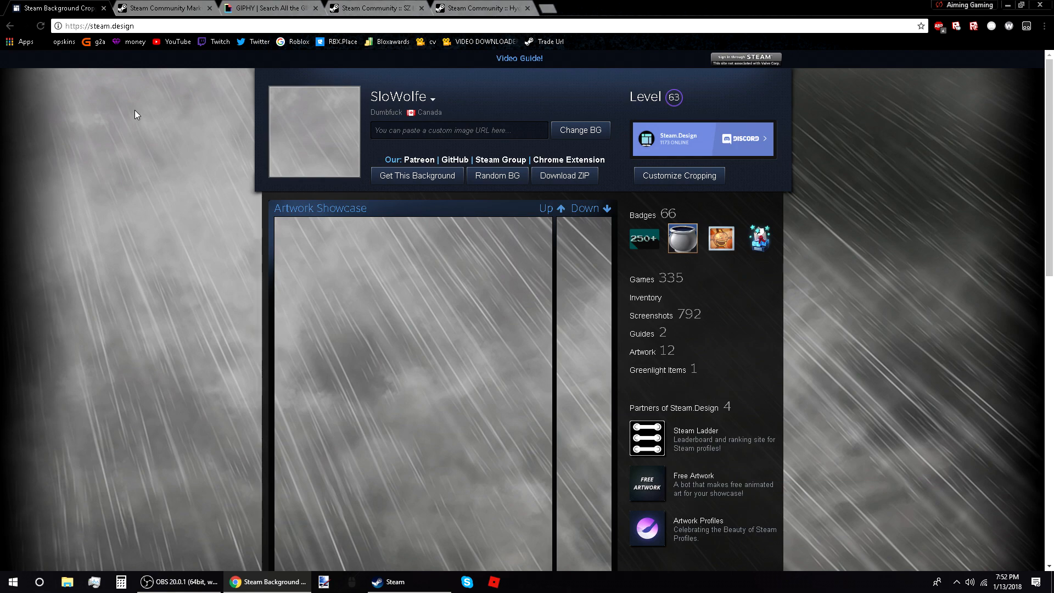
scroll(311, 235, down, 12)
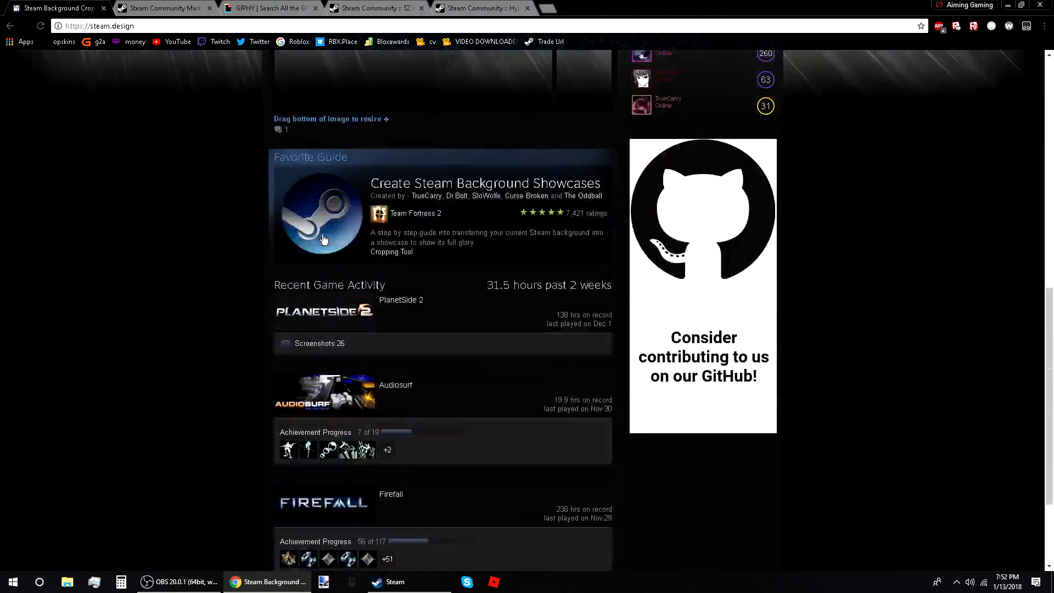
scroll(319, 237, up, 13)
scroll(198, 243, down, 7)
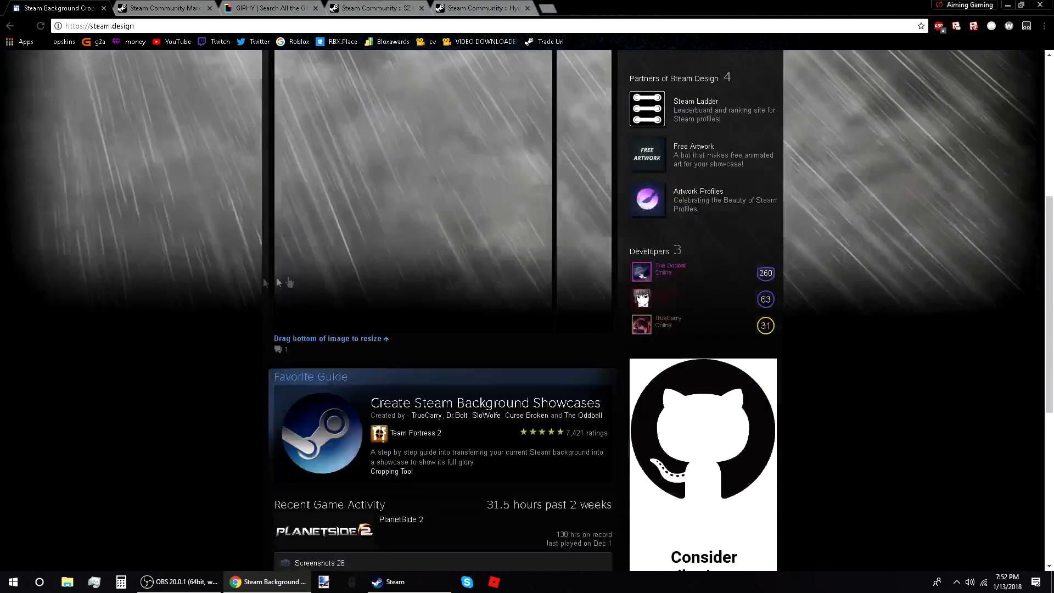
drag(374, 339, 348, 200)
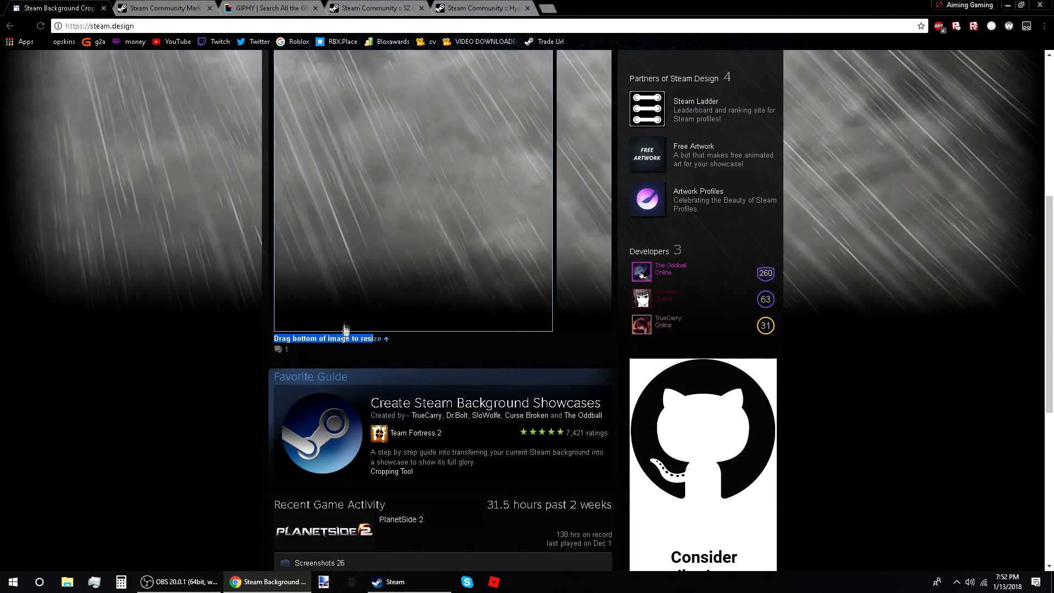
drag(346, 331, 332, 294)
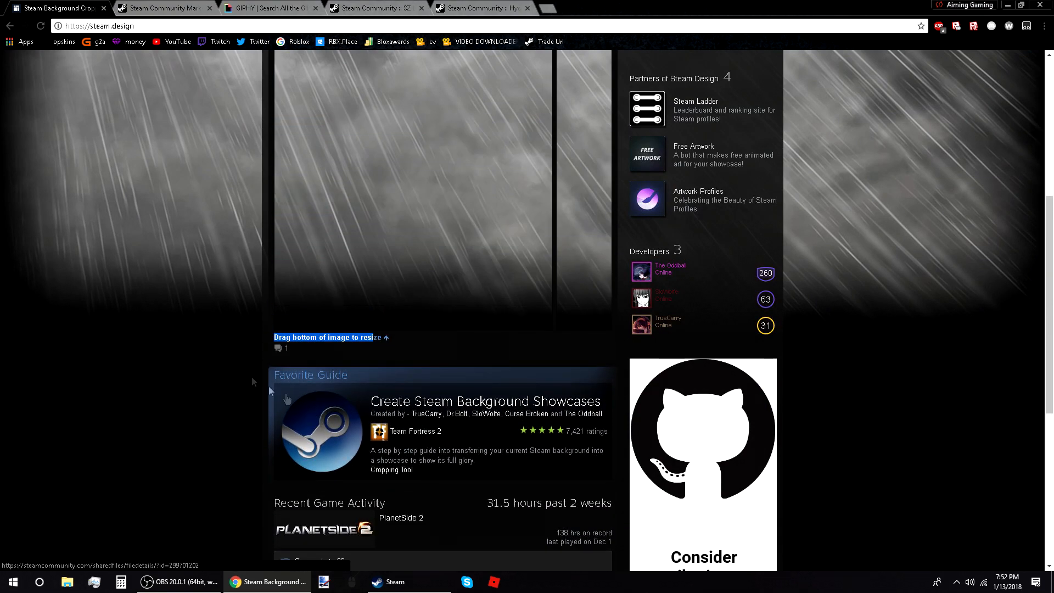
scroll(248, 317, up, 6)
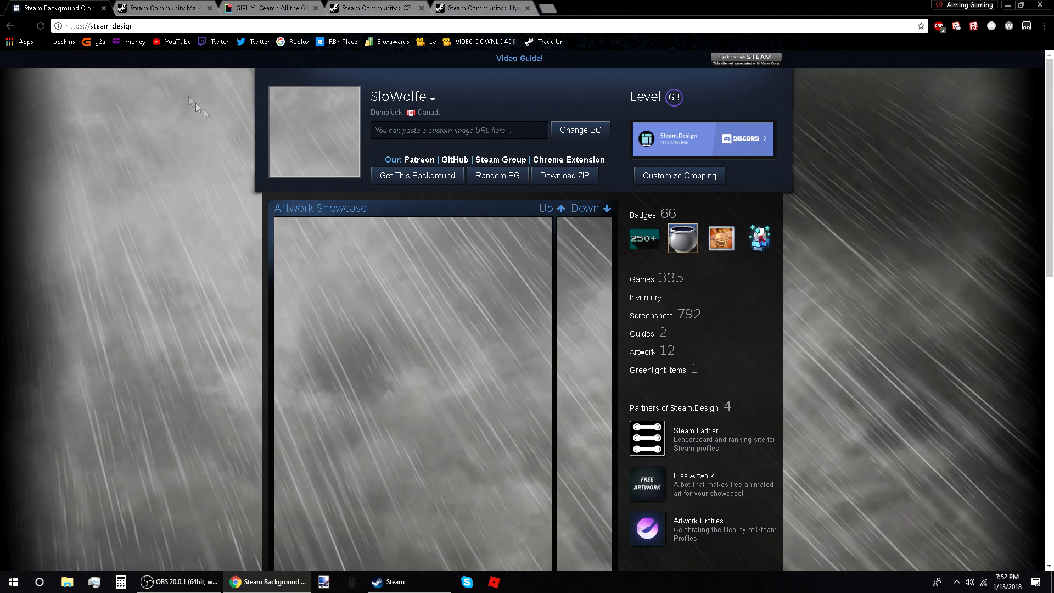
Compare the MBC Purple Nebula market listing with the background on the Steam profile page
click(192, 8)
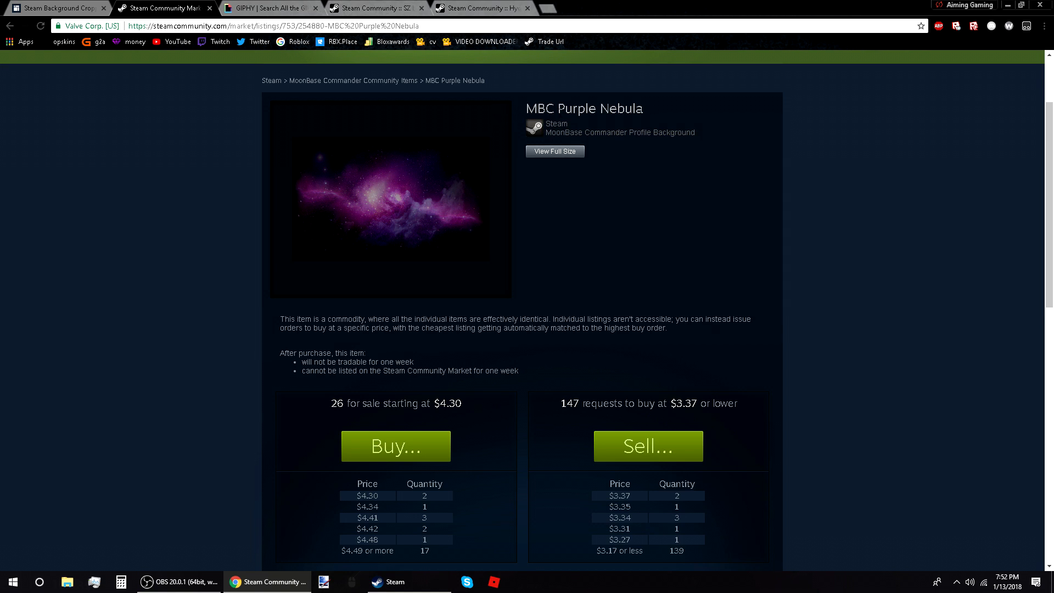
drag(538, 109, 566, 109)
click(565, 110)
click(501, 8)
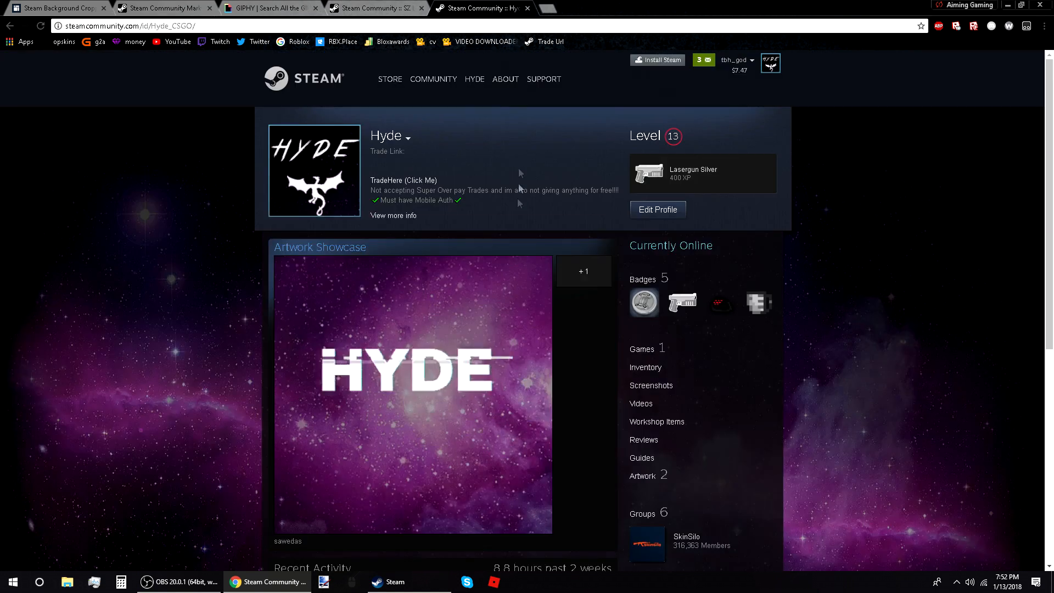
click(203, 4)
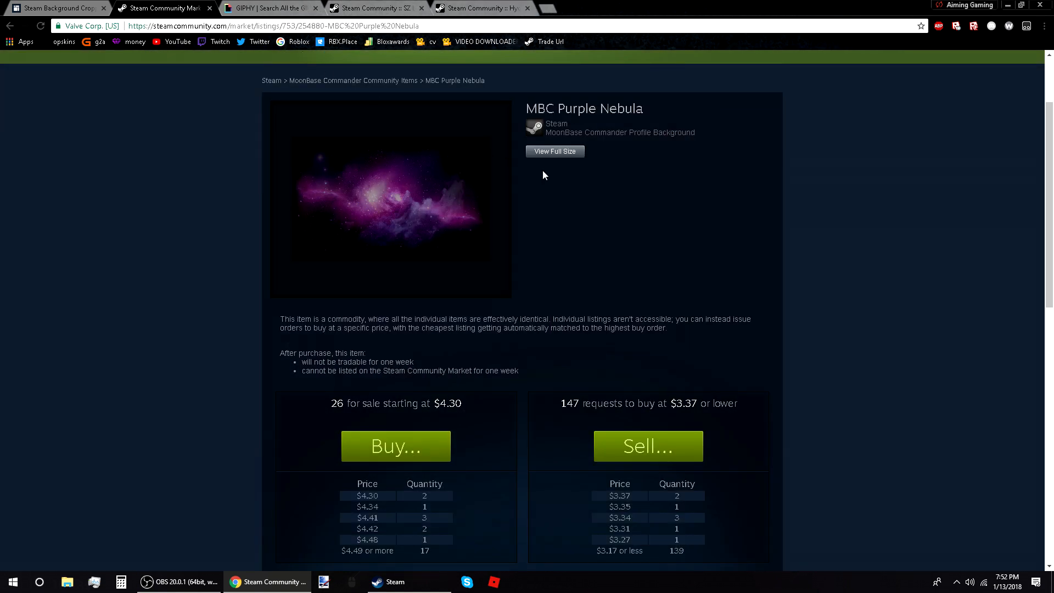
View the MBC Purple Nebula background at full size and copy its image URL
click(555, 155)
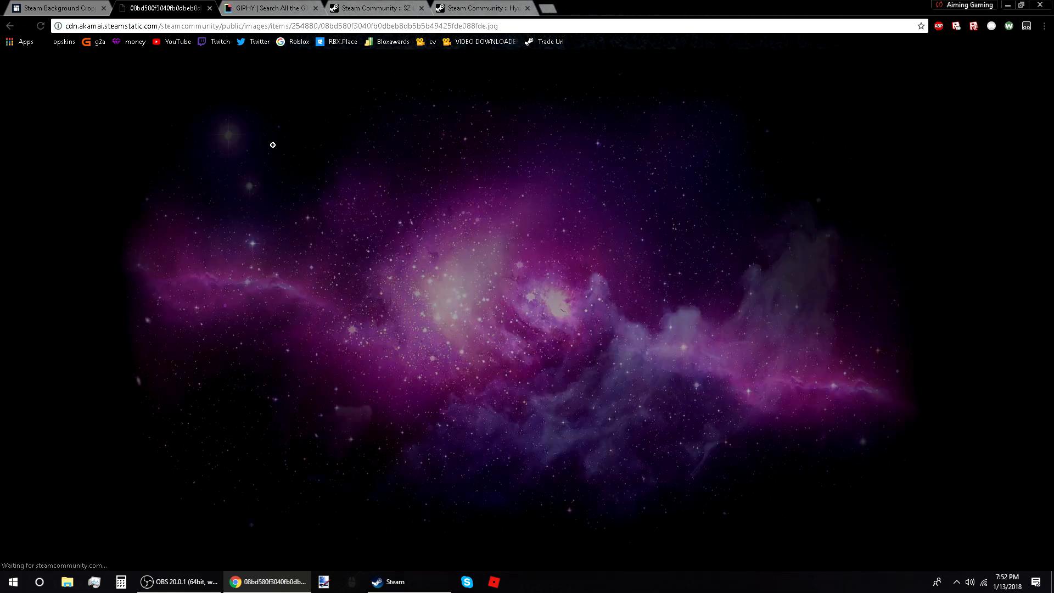
click(258, 27)
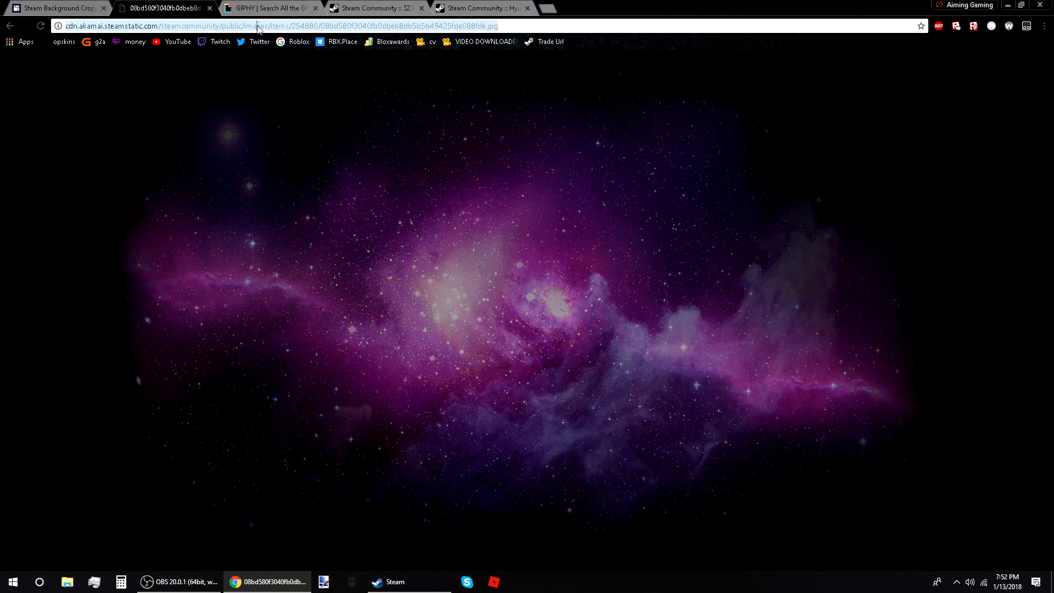
right_click(251, 29)
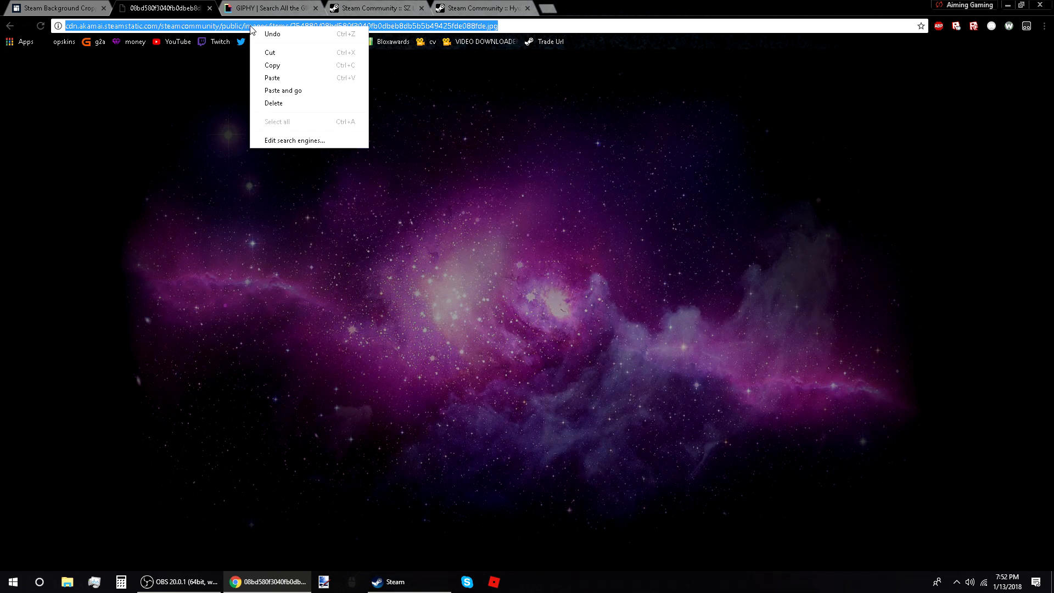
click(272, 65)
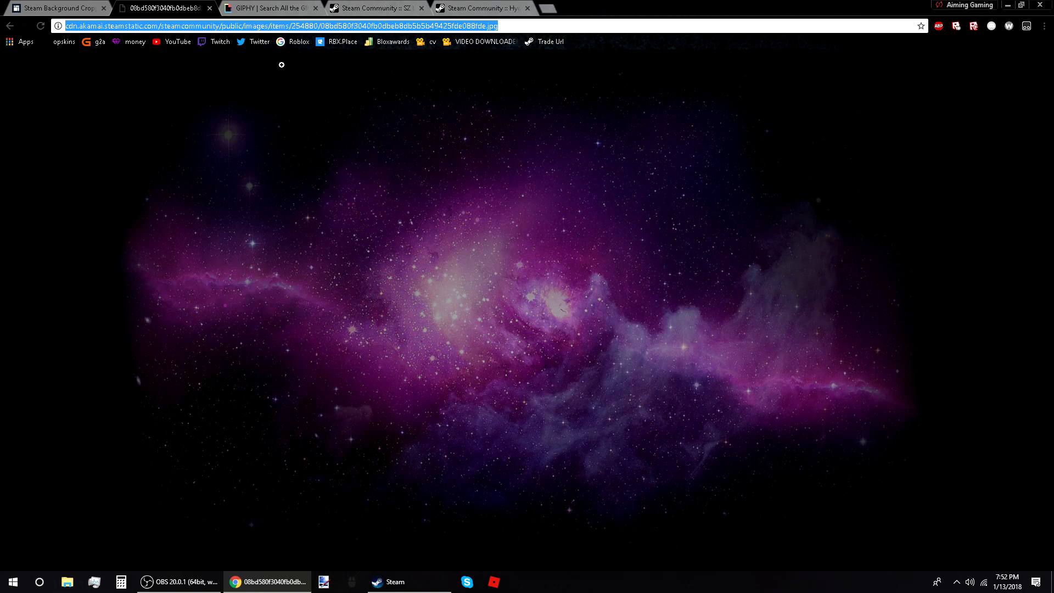
Change the steam.design background to the copied image URL and check the resulting showcase preview
click(62, 9)
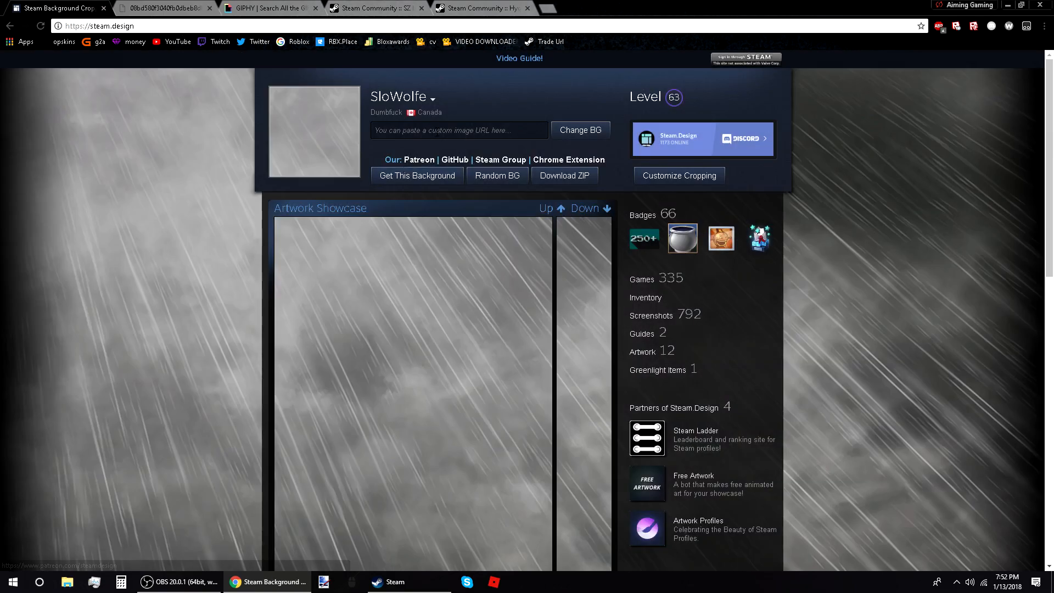
key(ctrl+v)
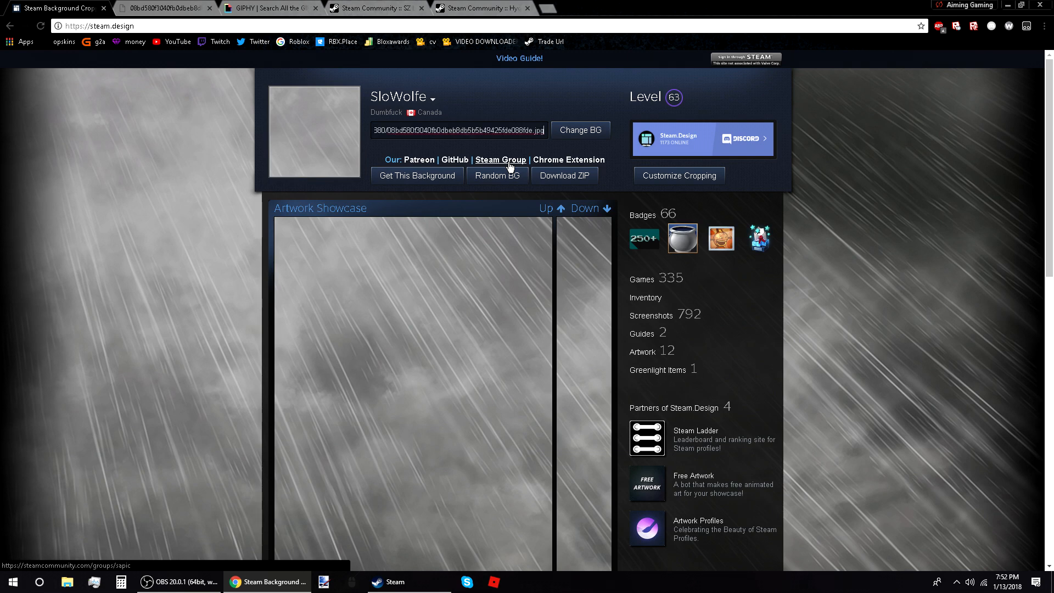
right_click(497, 130)
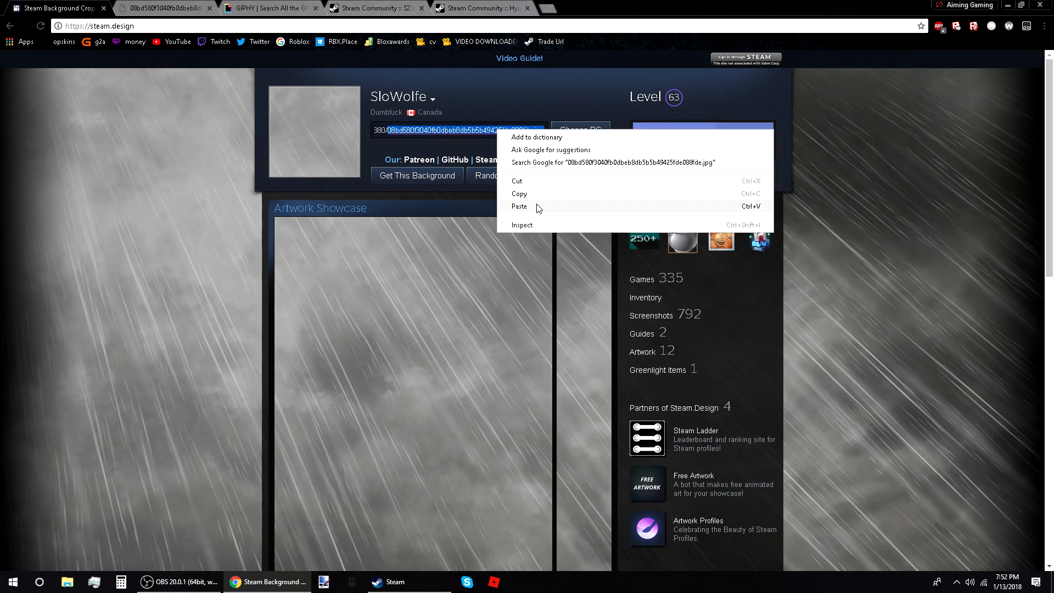
click(465, 156)
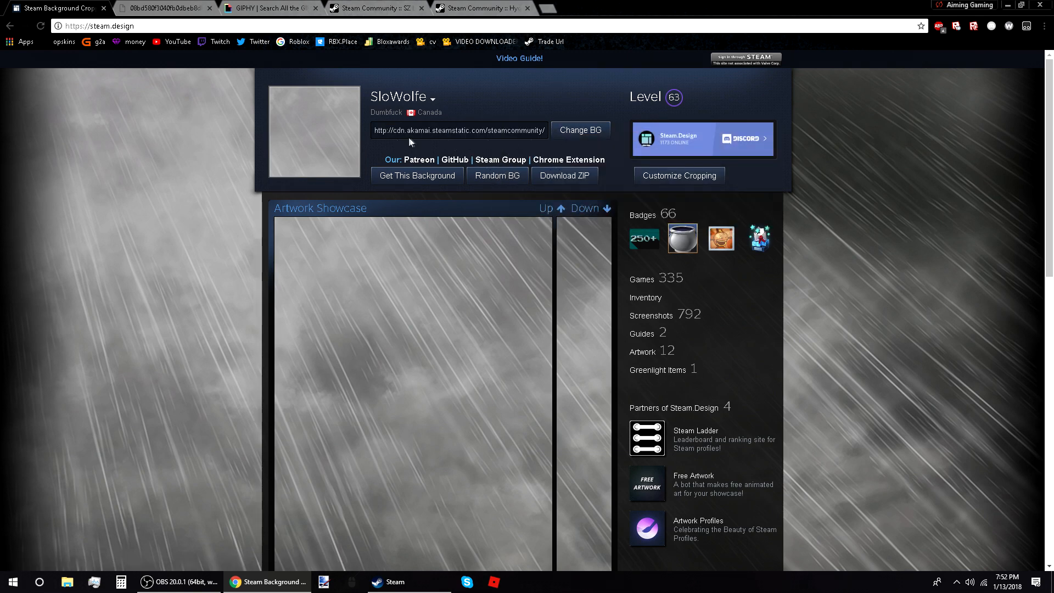
click(573, 141)
scroll(322, 225, down, 6)
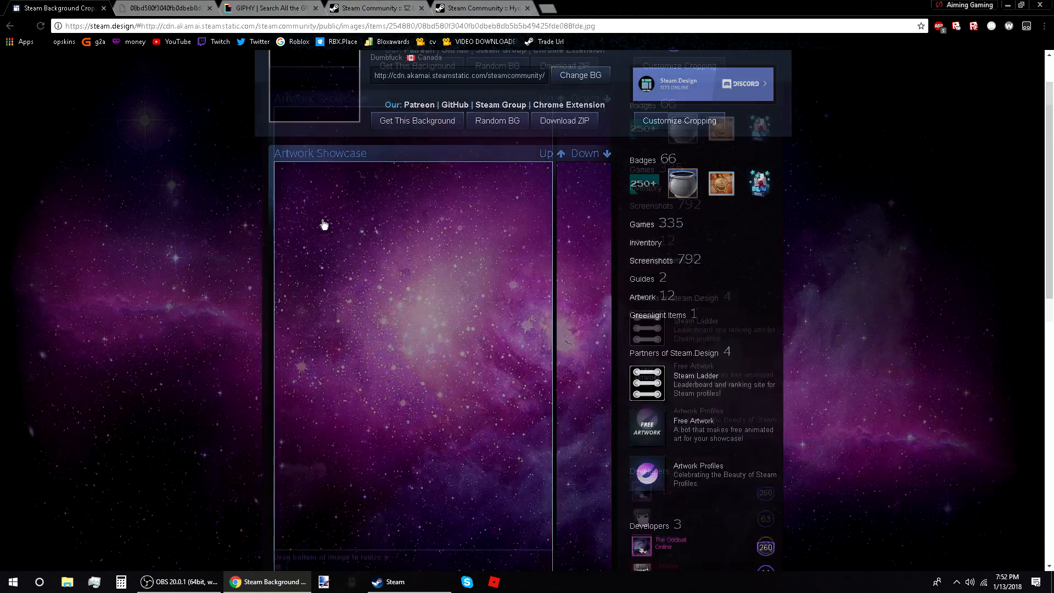
scroll(317, 227, up, 6)
scroll(494, 230, down, 2)
scroll(604, 236, up, 2)
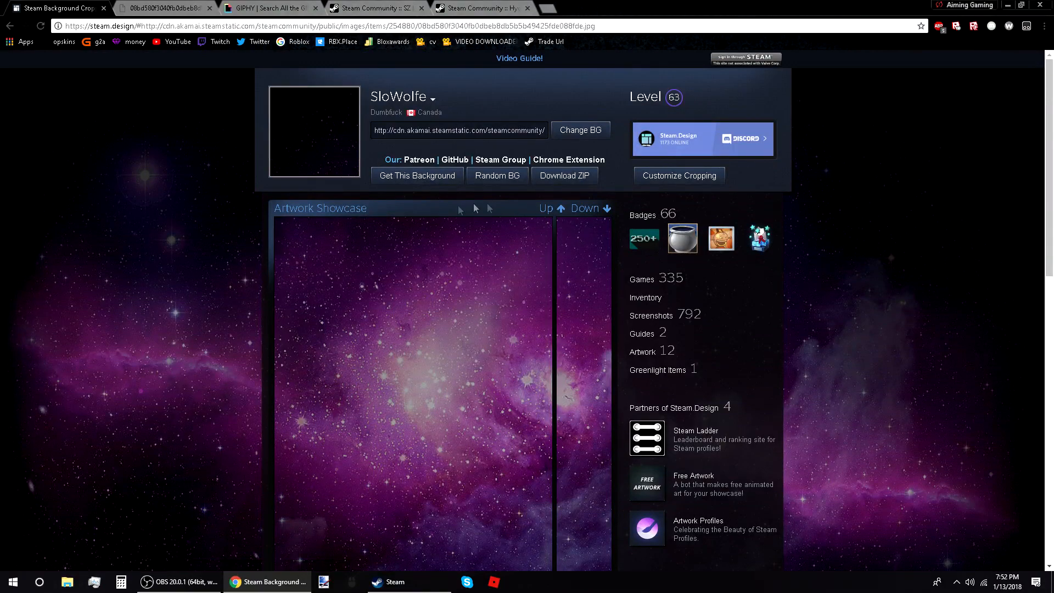
Try a shorter artwork showcase image against the Steam profile page, and extend it back down
scroll(473, 215, down, 6)
drag(448, 332, 423, 153)
scroll(472, 329, up, 6)
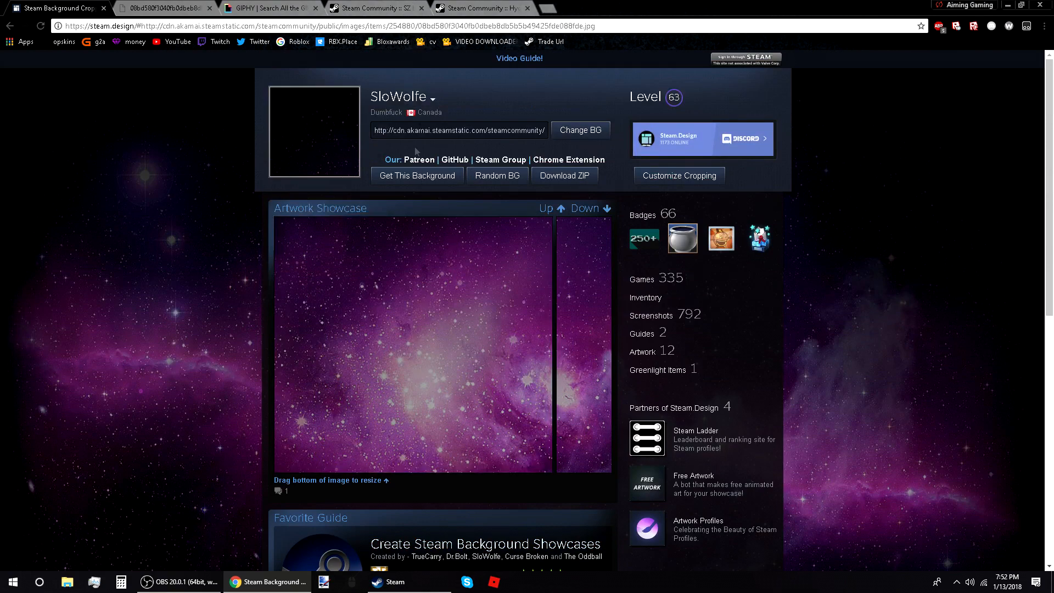
click(465, 13)
click(62, 6)
drag(434, 473, 451, 588)
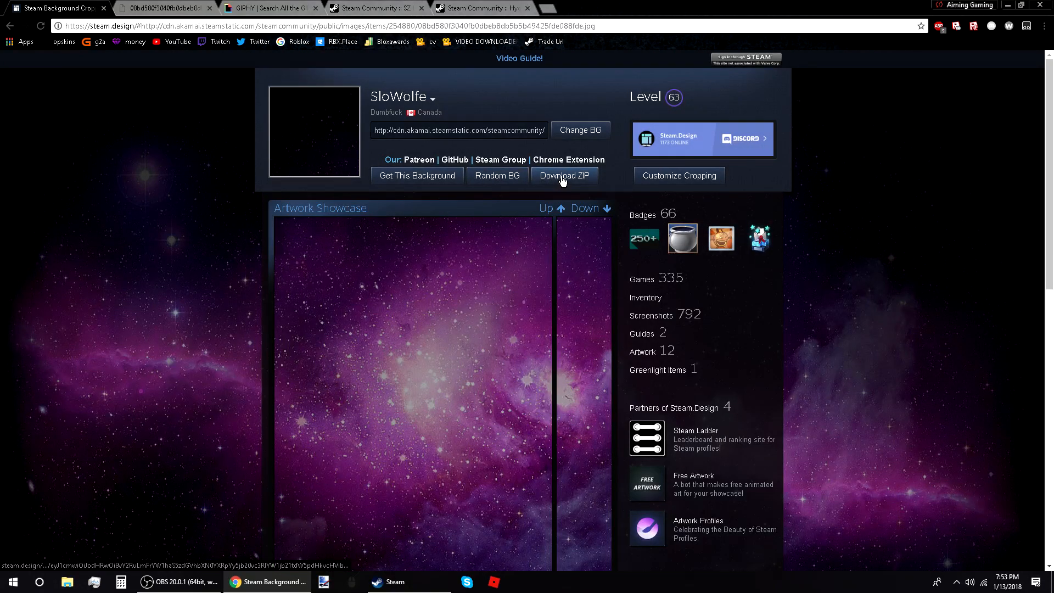
Download the cropped showcase images as a ZIP and show the file in its Desktop folder
click(564, 177)
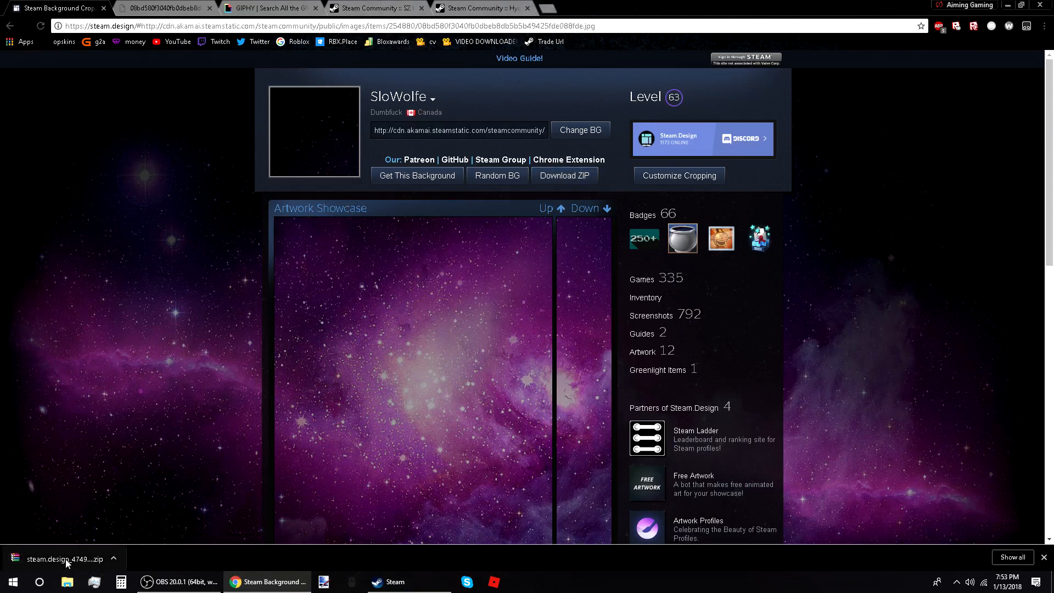
click(113, 558)
click(108, 535)
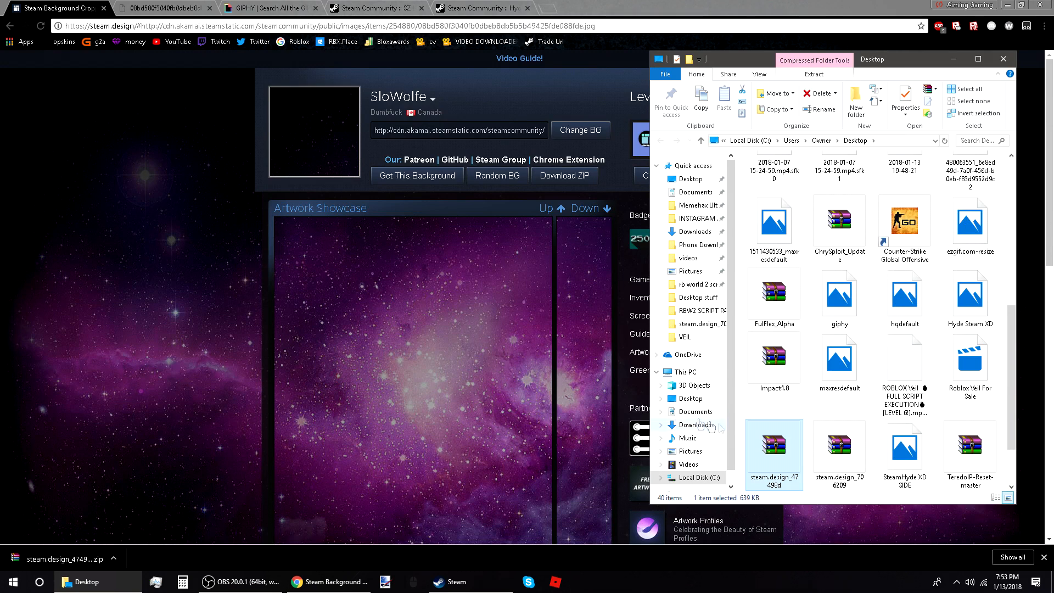
Extract the steam.design_47498d archive into its own folder on the Desktop and open that folder
right_click(785, 454)
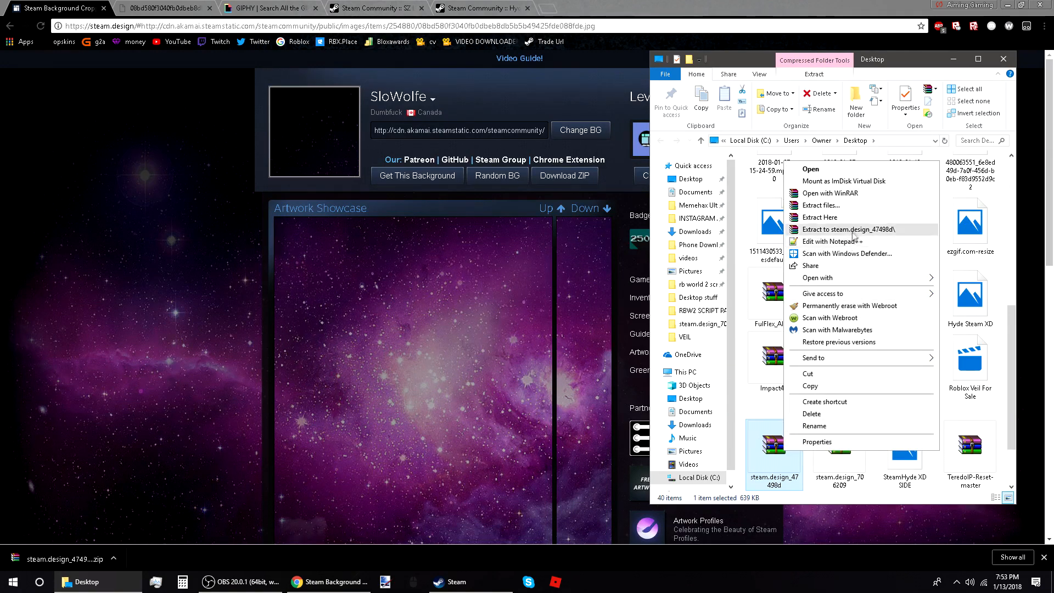
click(855, 235)
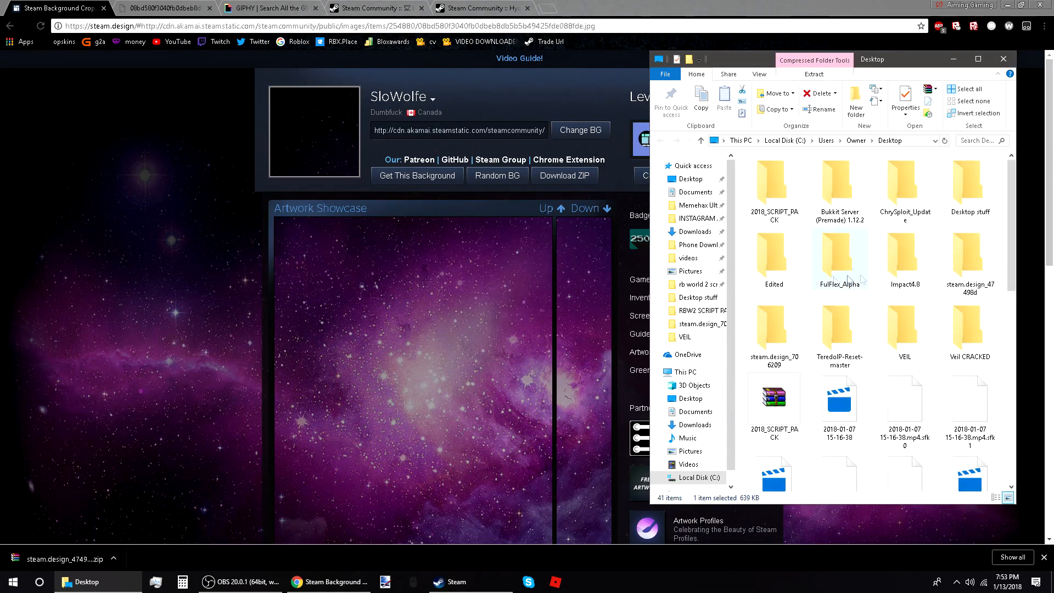
double_click(950, 283)
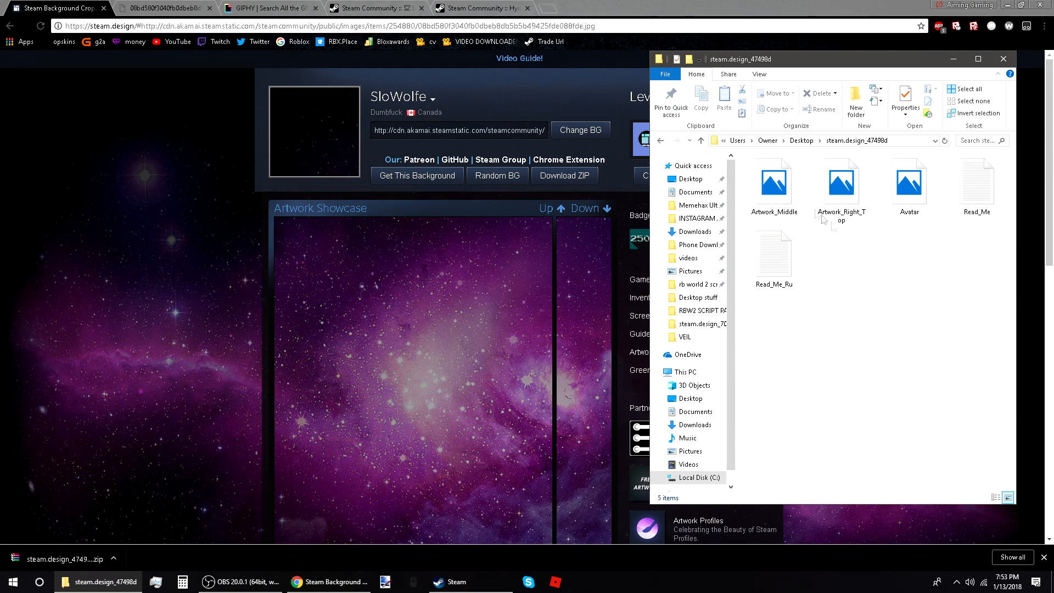
Switch to GIPHY and load the Artwork_Middle image from the steam.design_47498d folder into the GIF Maker
click(275, 8)
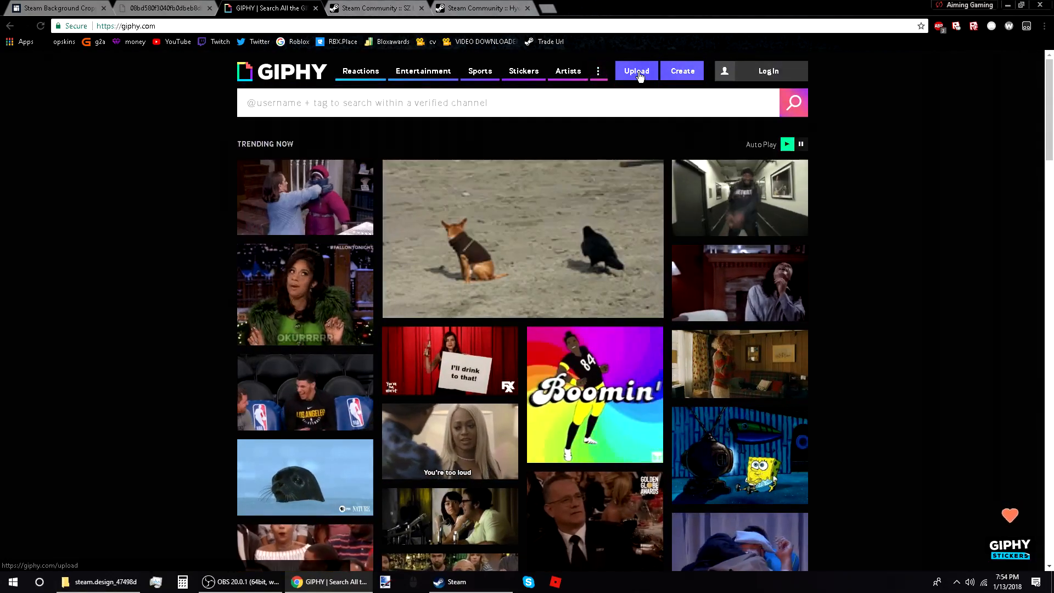
click(640, 76)
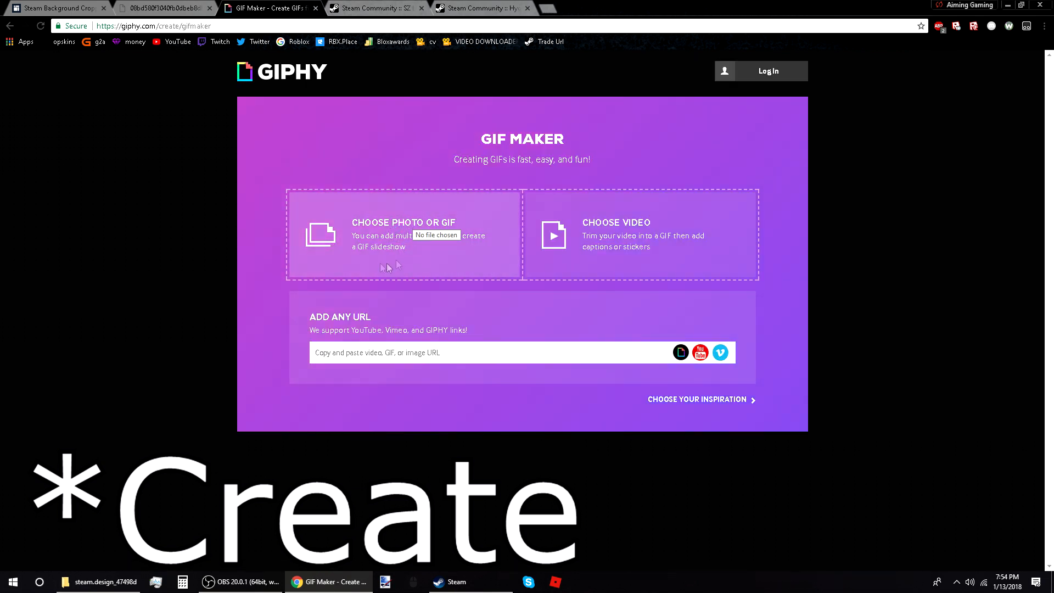
click(399, 242)
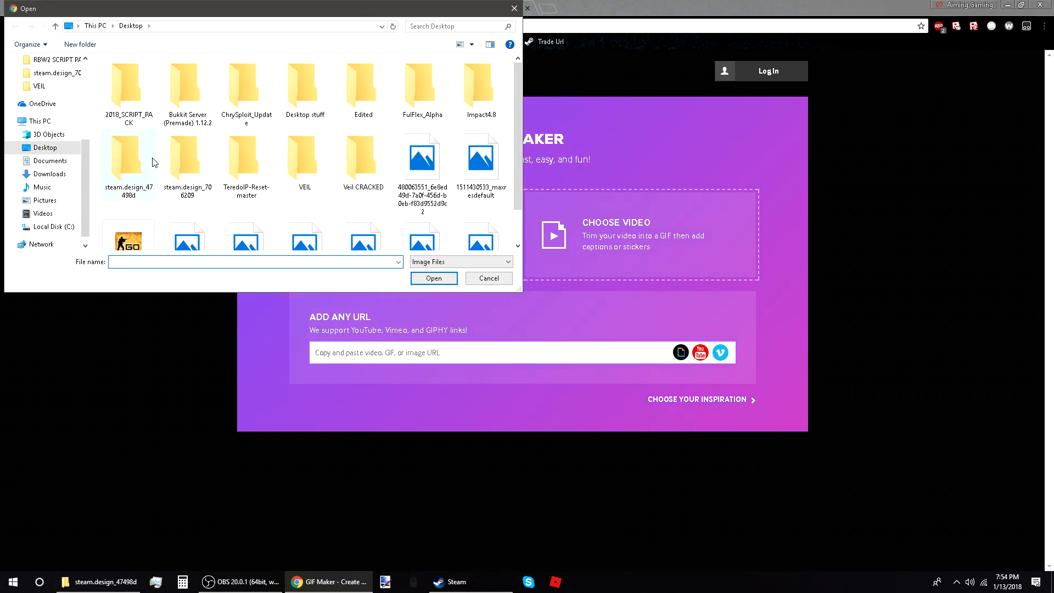
double_click(187, 165)
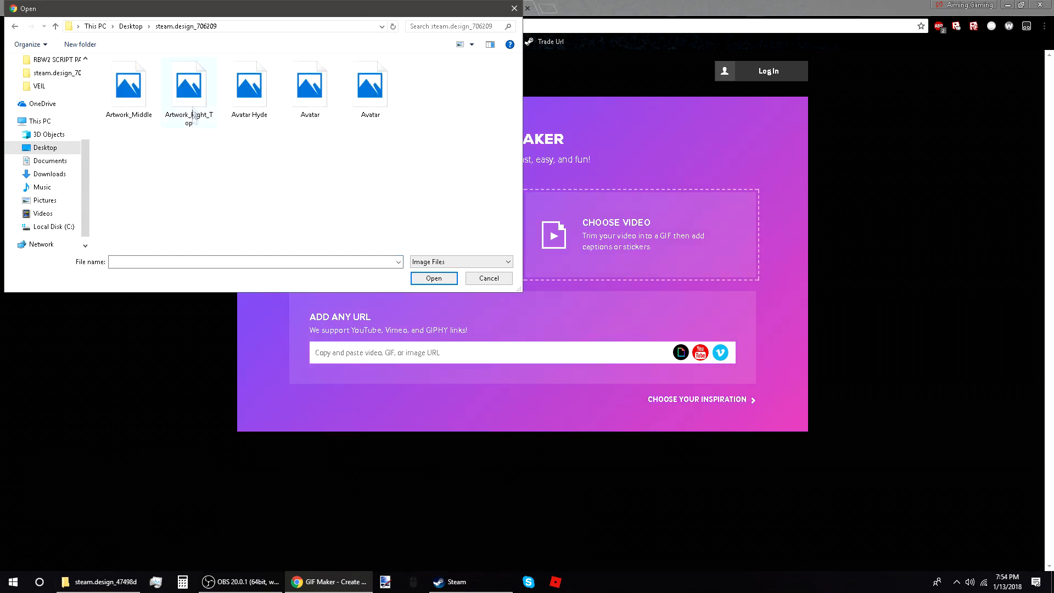
click(16, 28)
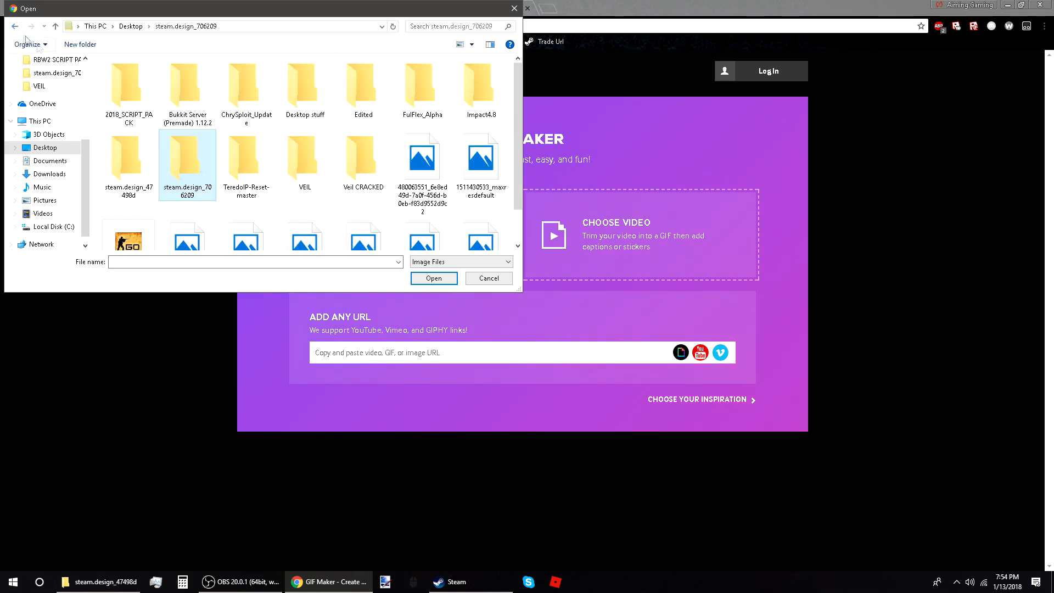
double_click(122, 156)
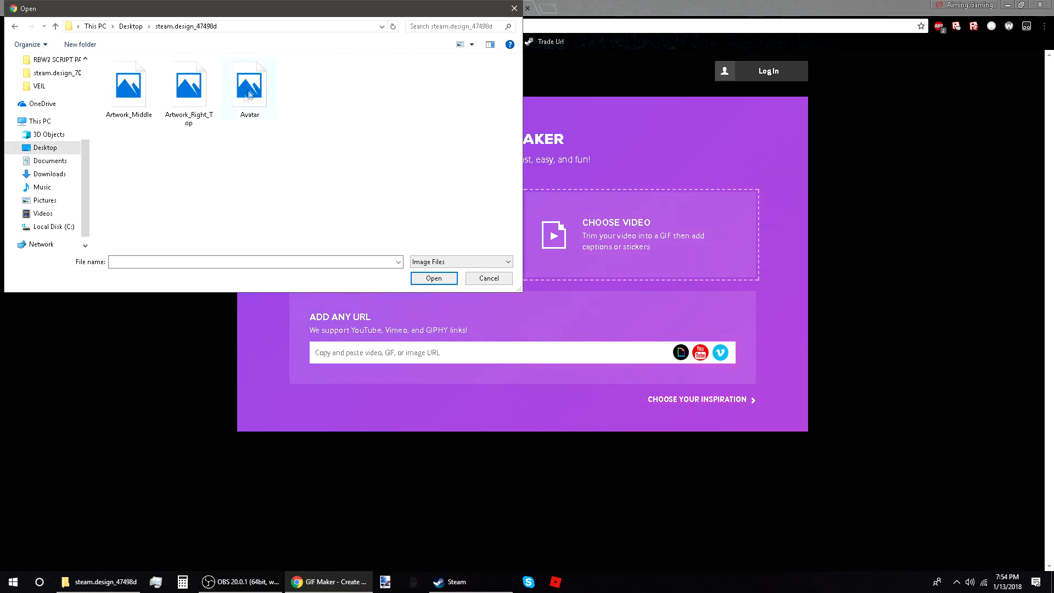
click(123, 100)
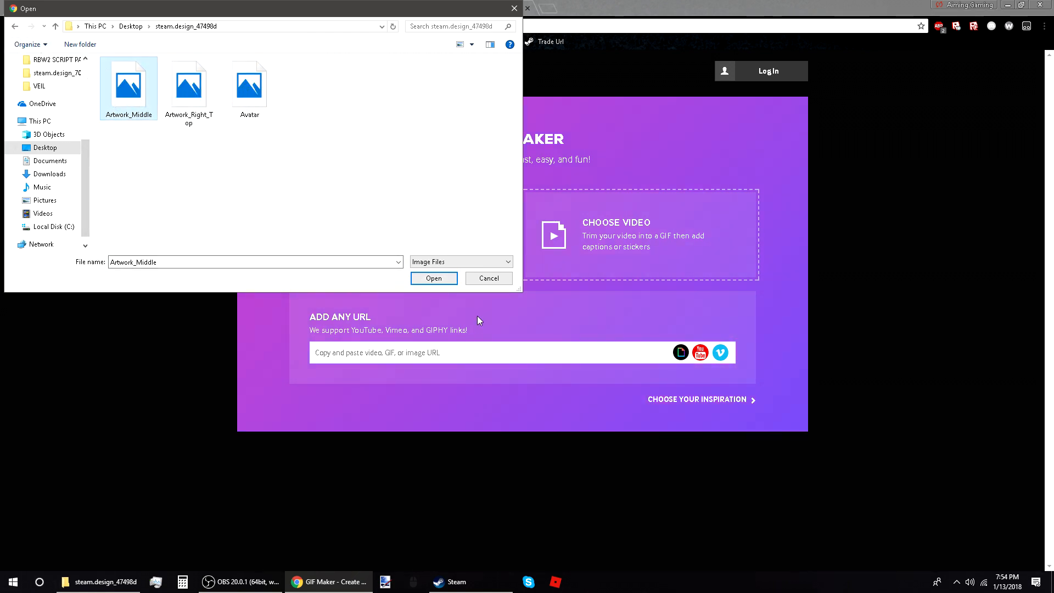
click(434, 278)
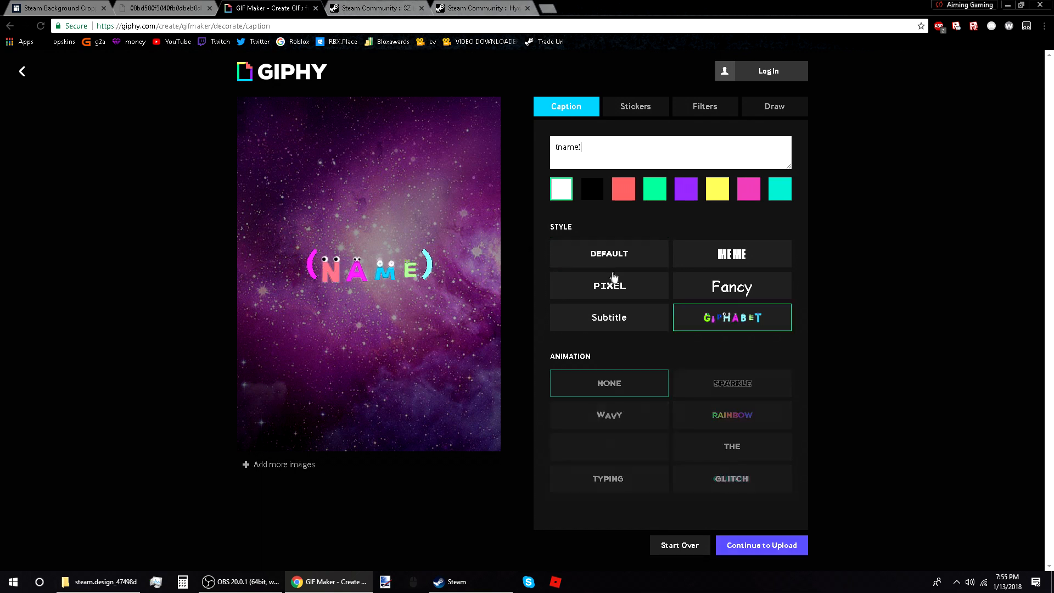
Try the Subtitle, Pixel and Fancy styles on the "(name)" caption and settle on the Meme style
click(619, 313)
click(609, 288)
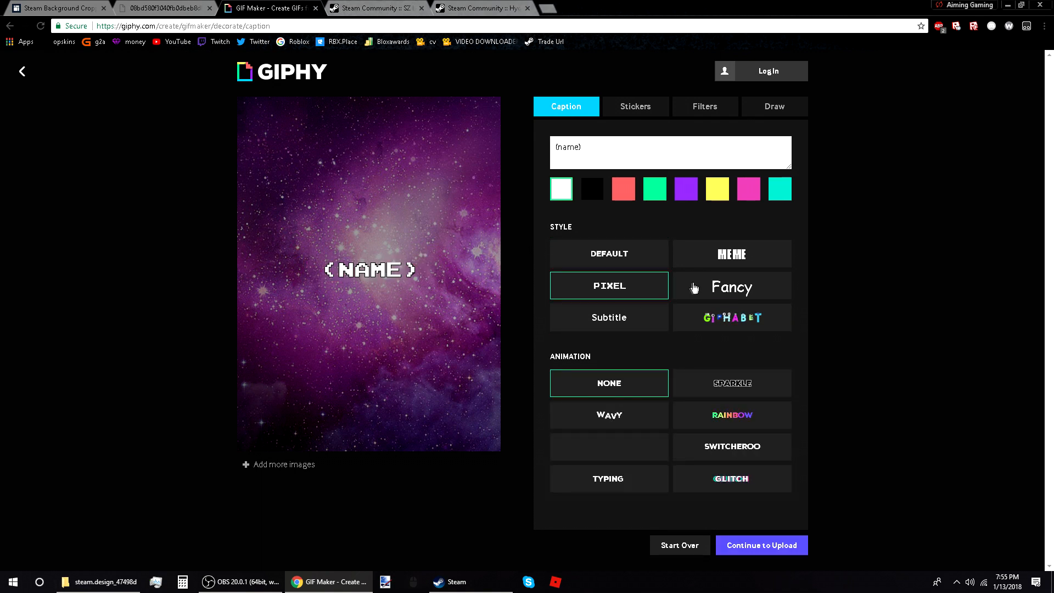
click(717, 289)
click(718, 257)
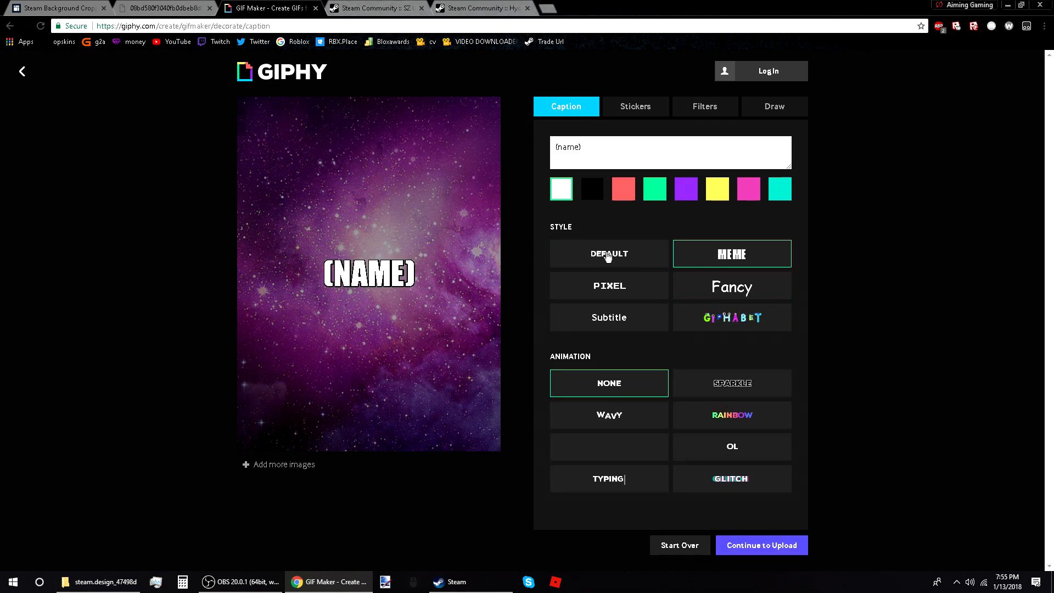
Try the Sparkle, Wavy, Rainbow, Switcheroo and Typing animations on the caption and settle on Glitch
click(700, 388)
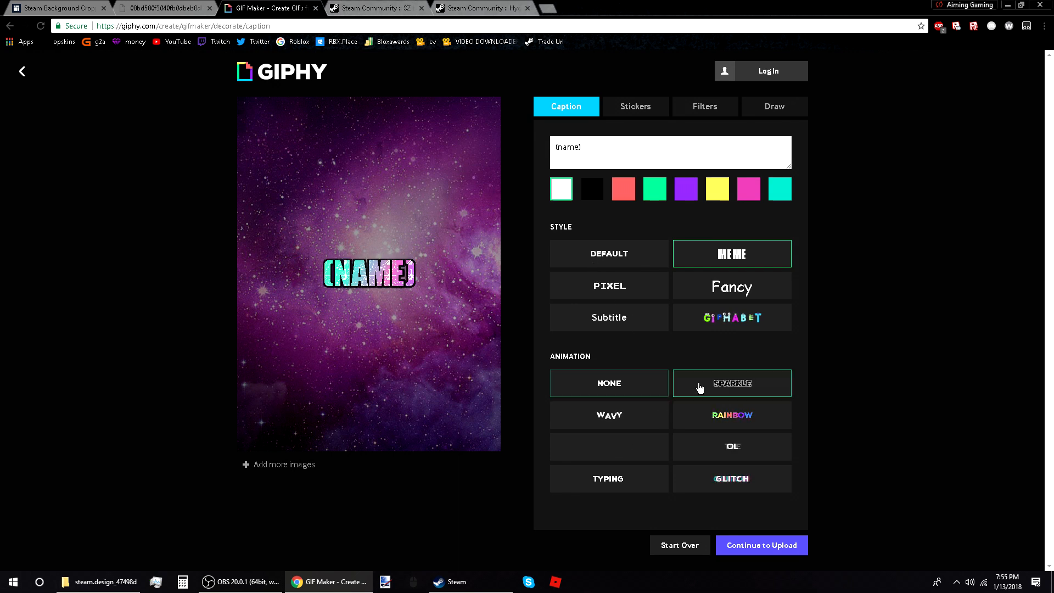
click(644, 418)
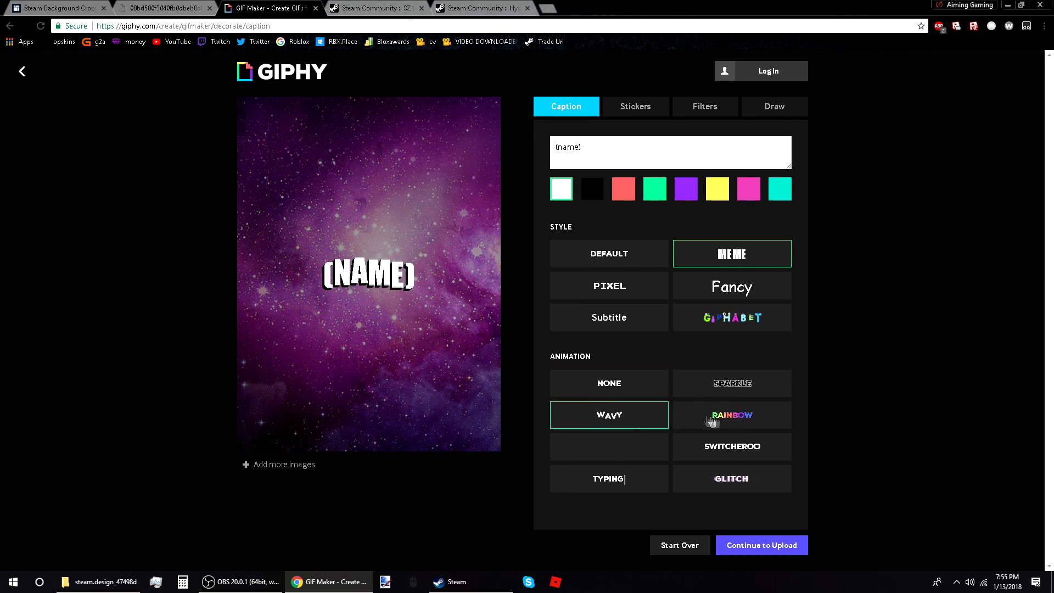
click(719, 421)
click(650, 448)
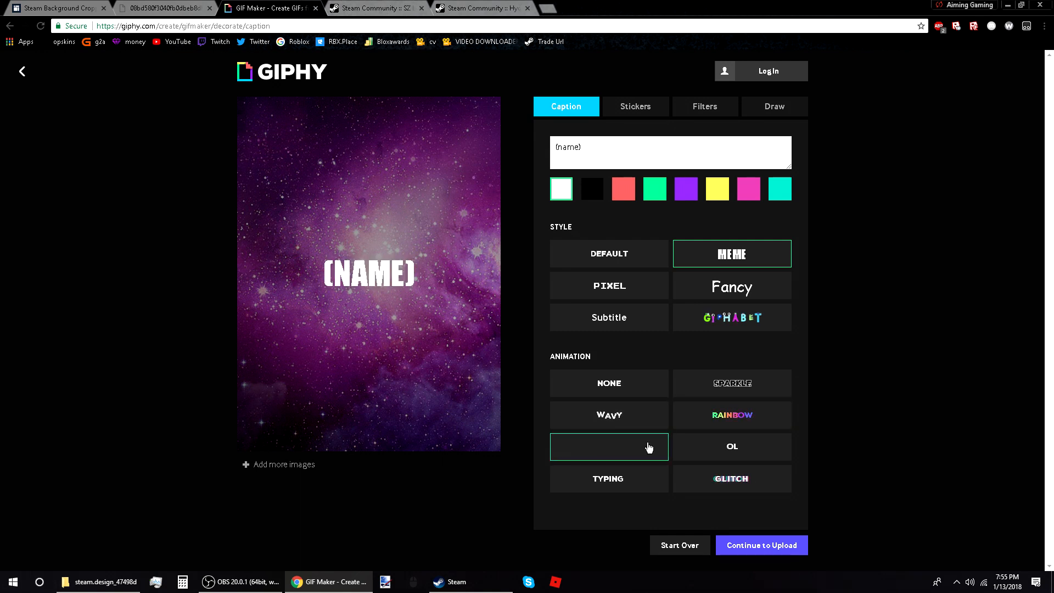
click(722, 449)
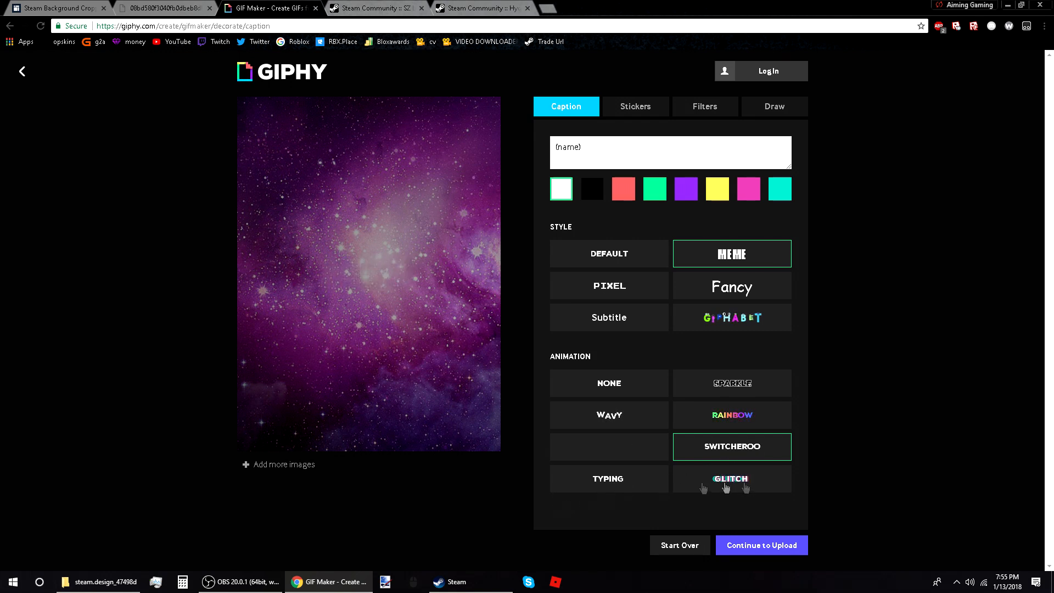
click(598, 486)
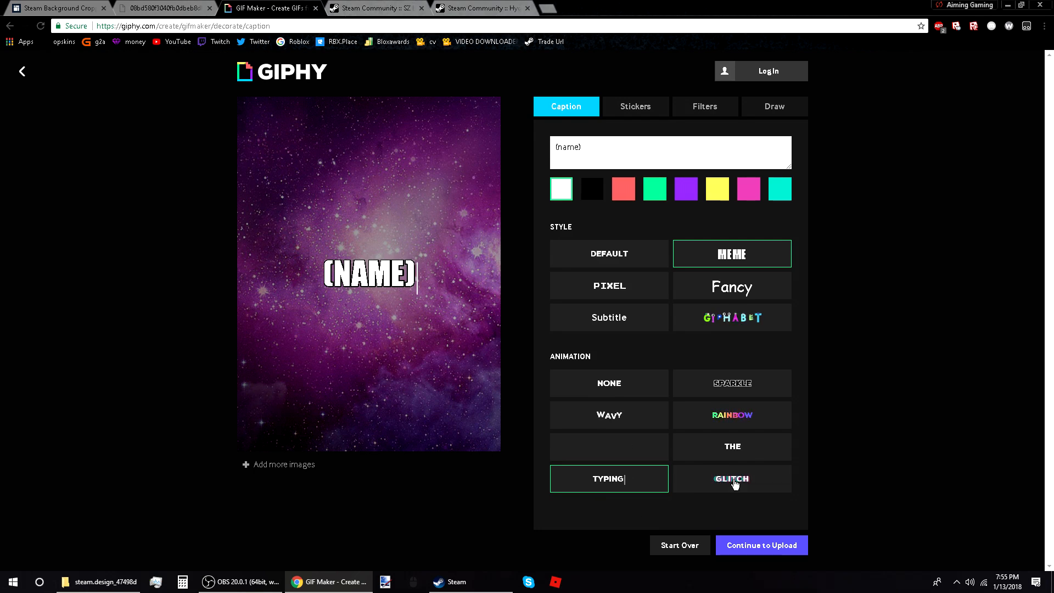
click(734, 483)
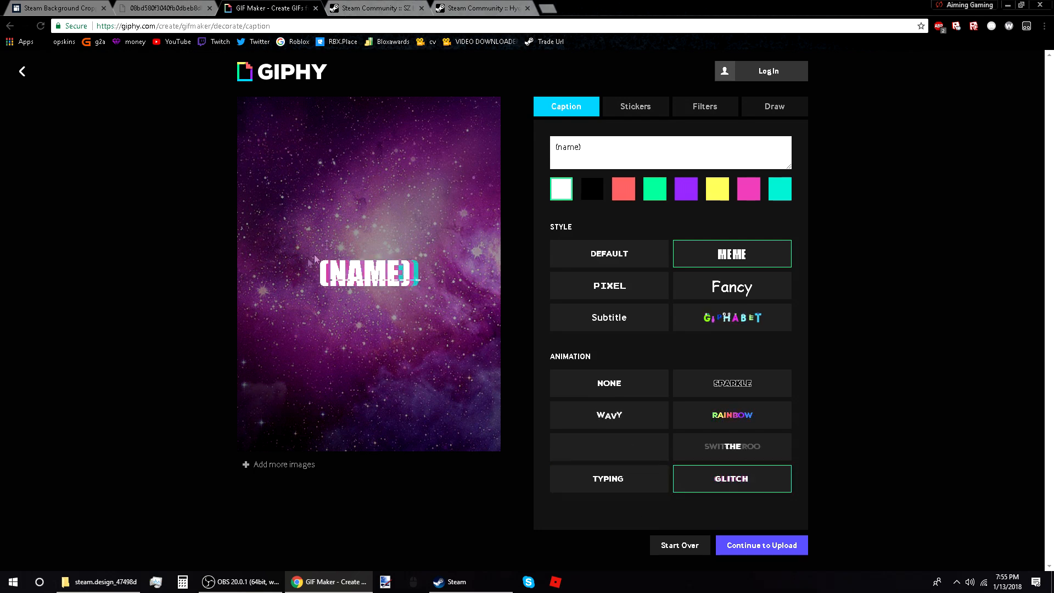
Check the existing artwork on the Steam profile and replace the GIF's caption text with "Hyde"
click(480, 8)
scroll(442, 324, down, 1)
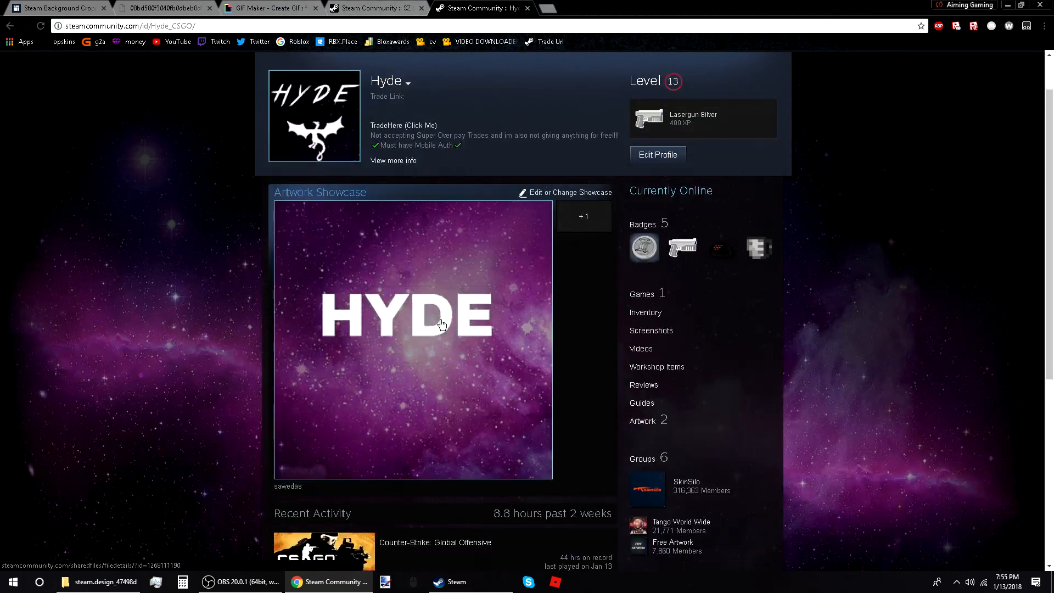
click(265, 6)
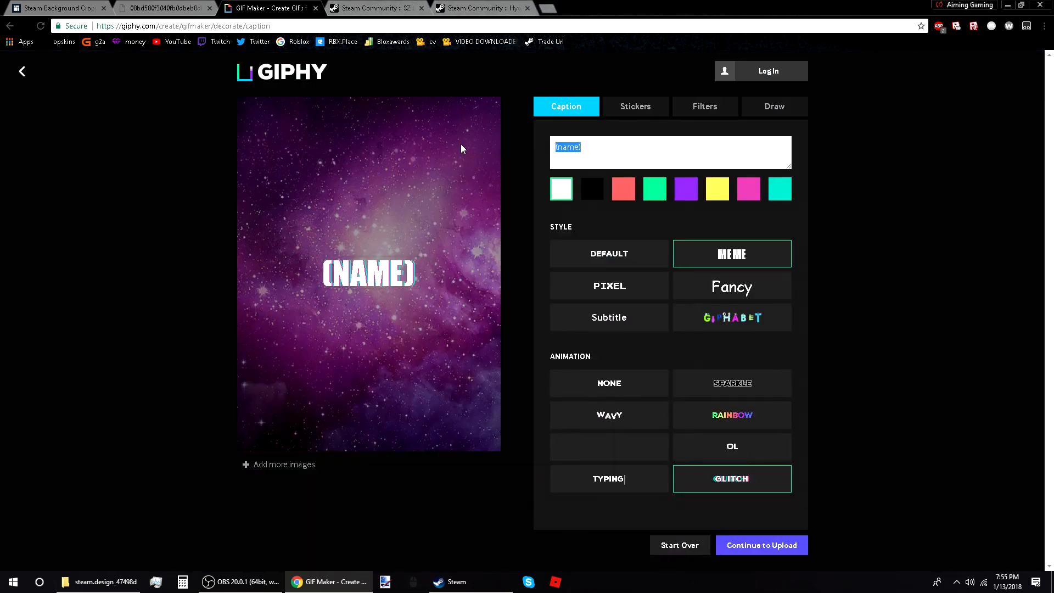
key(BackSpace)
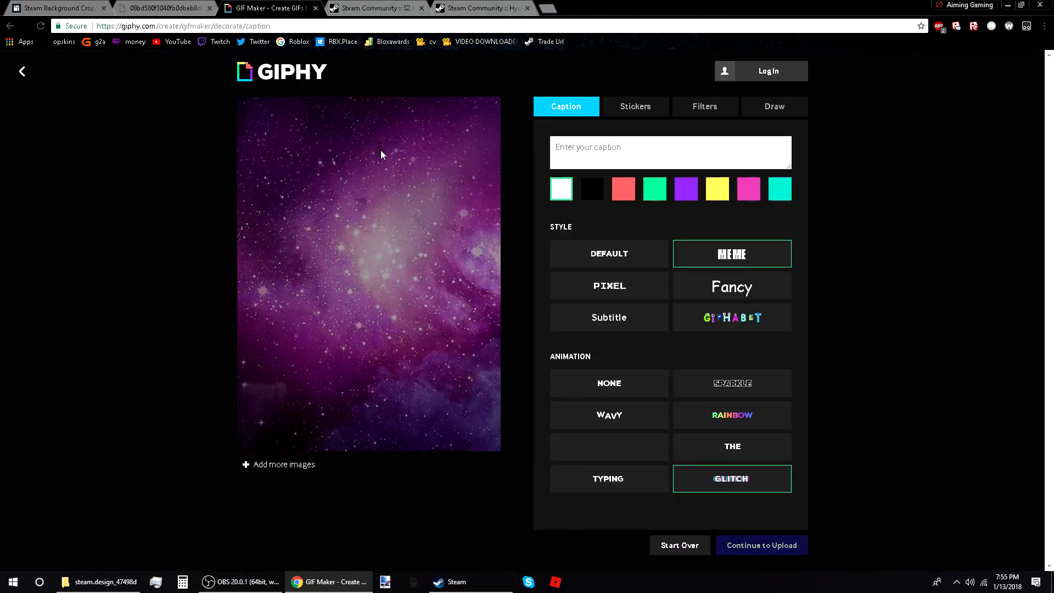
text(Hyde)
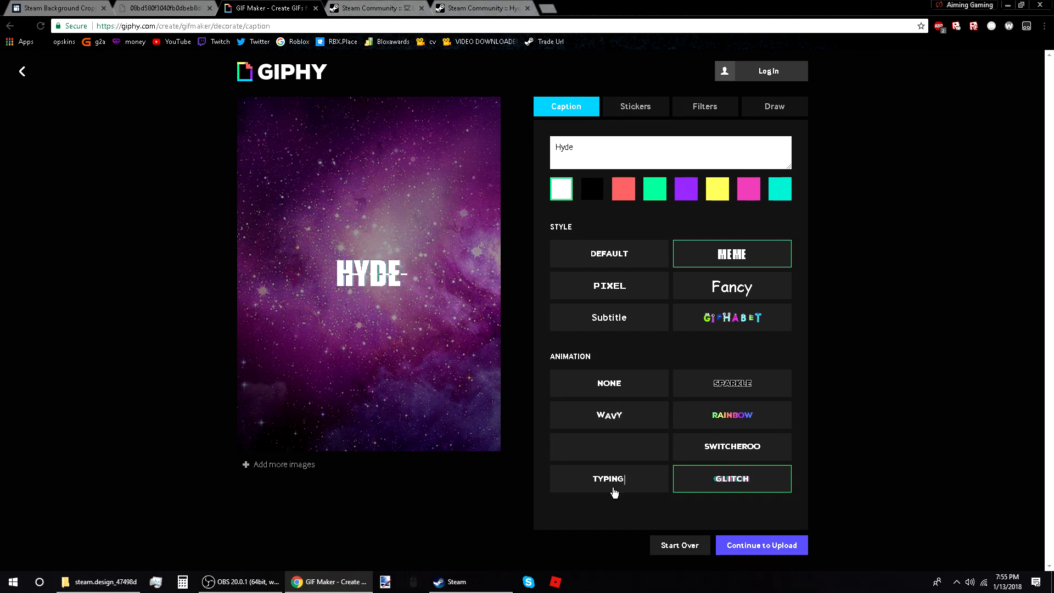
Enlarge the Hyde caption across the image while trying the Typing animation, and restore the Glitch animation
click(614, 490)
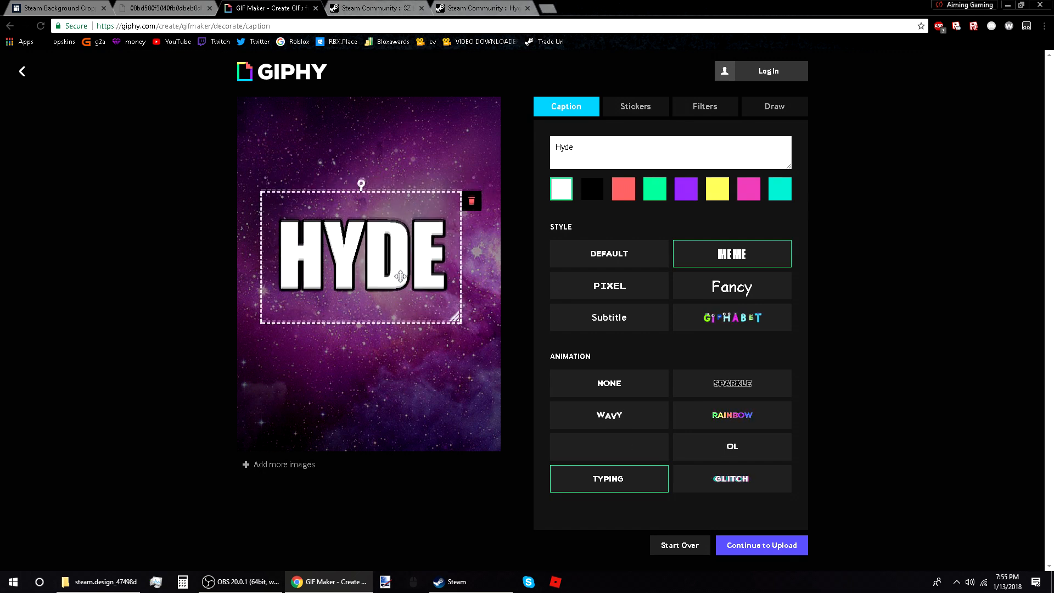
click(719, 482)
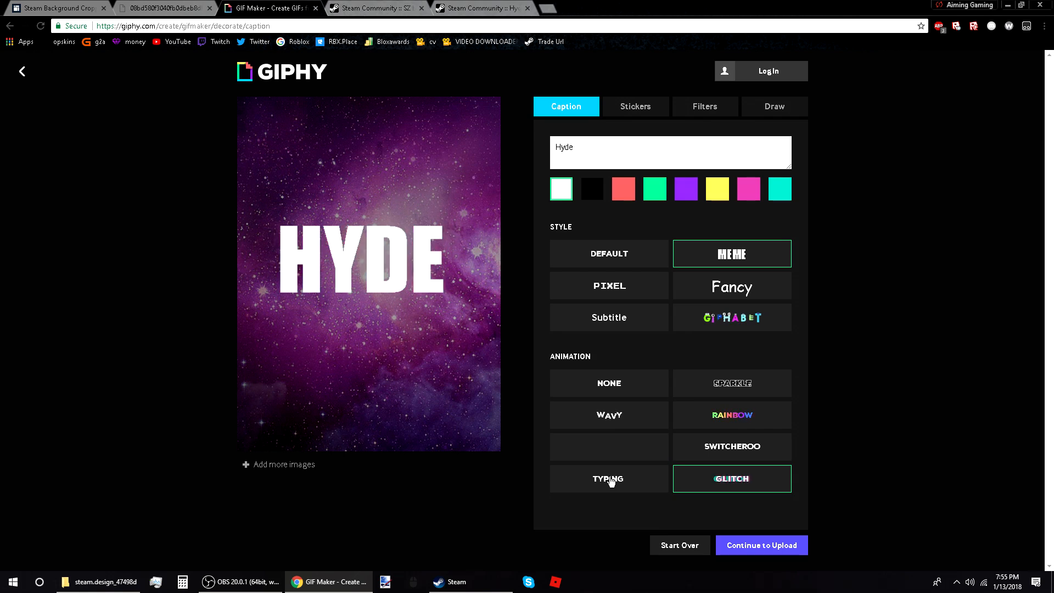
click(756, 480)
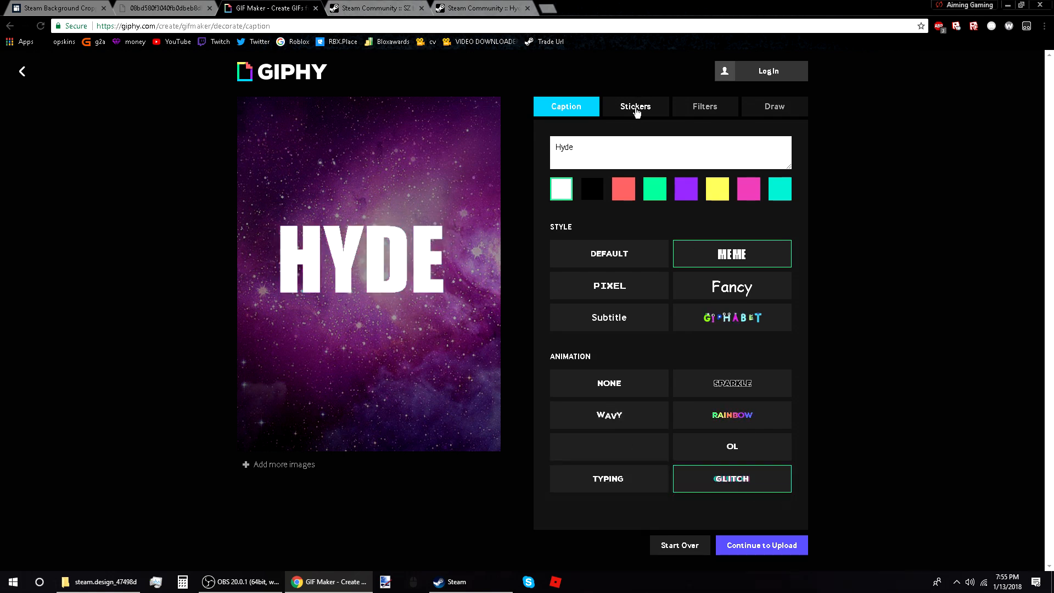
Browse the trending GIF stickers and switch the sticker category to Bling
click(636, 113)
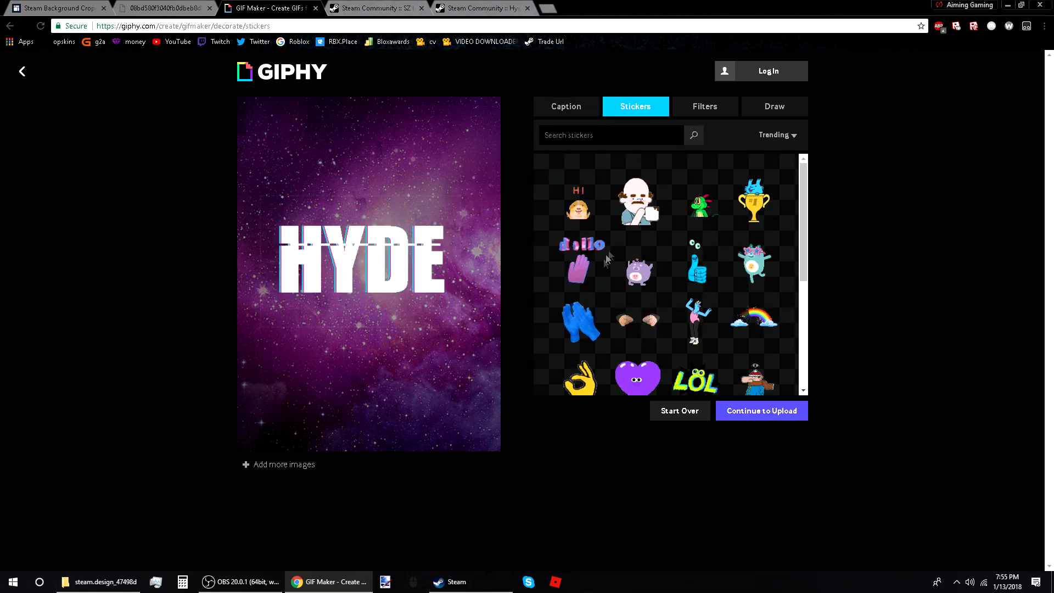
scroll(679, 300, down, 3)
scroll(679, 299, up, 3)
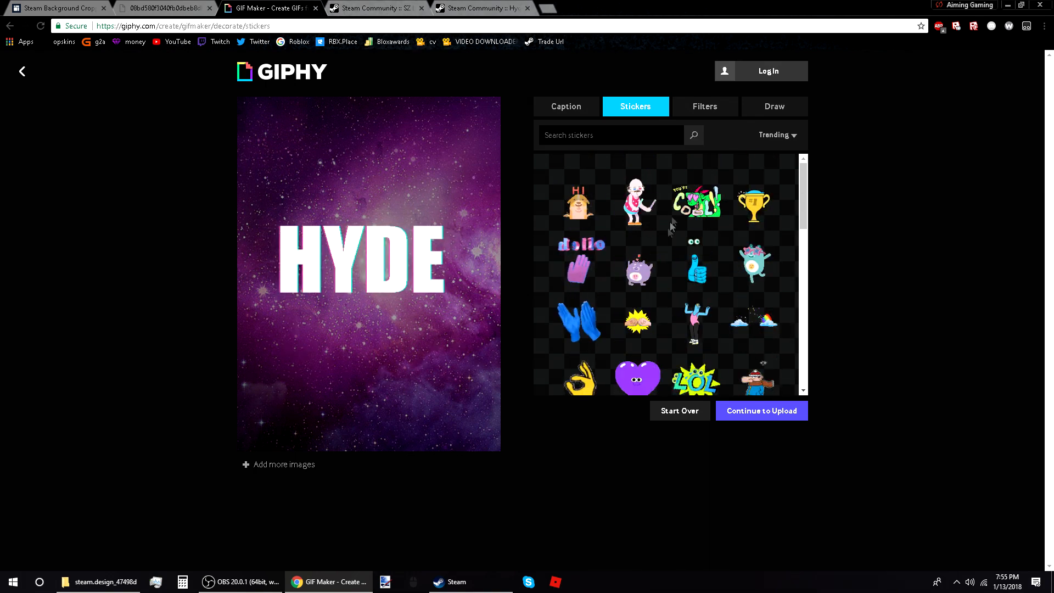
click(777, 134)
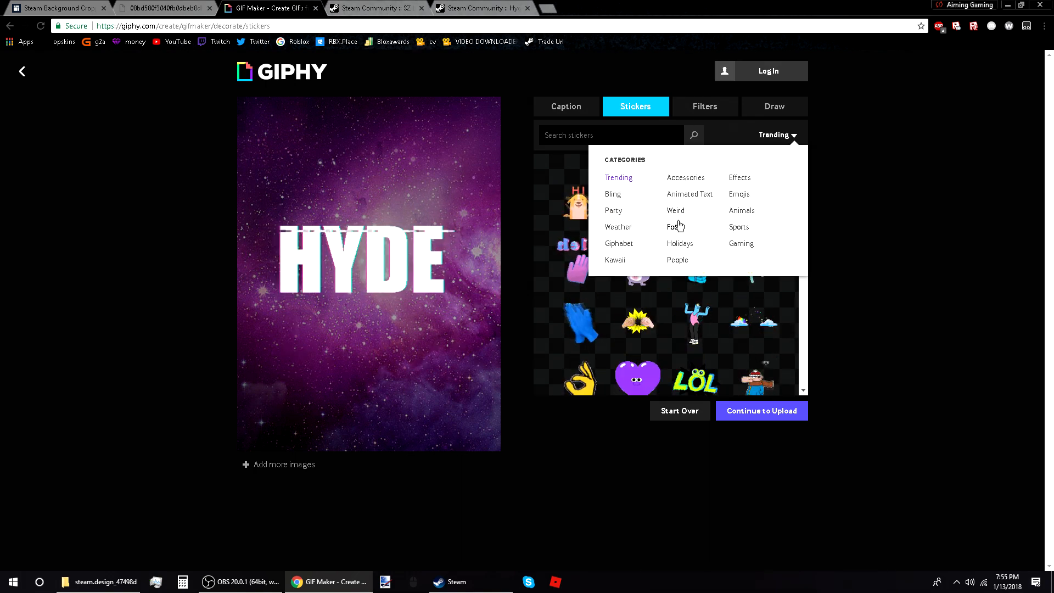
click(614, 195)
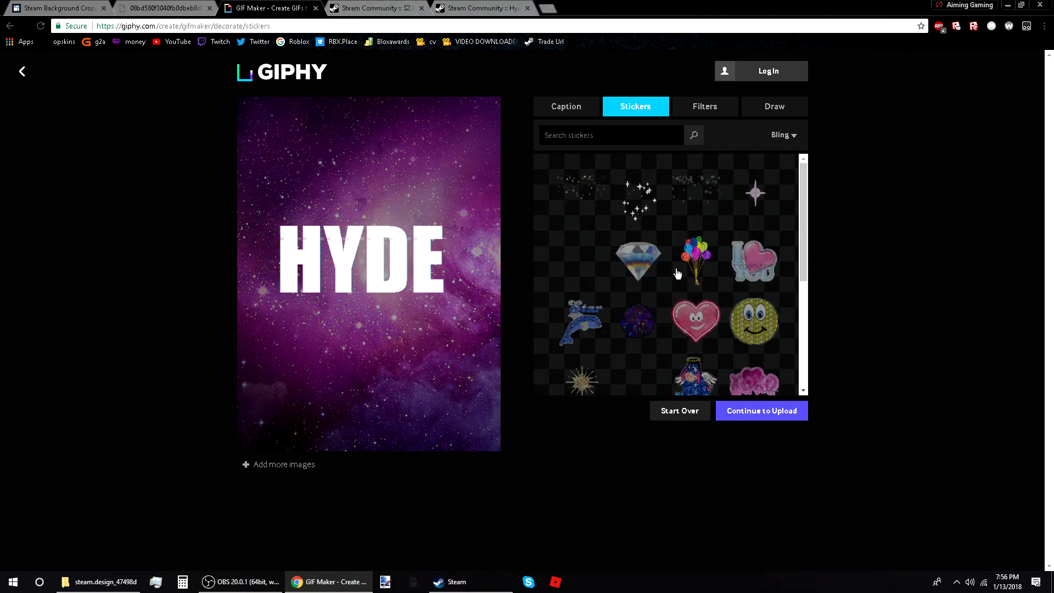
Place one banknote stack sticker below the Hyde caption and a second one above it
scroll(675, 277, down, 1)
scroll(675, 278, down, 10)
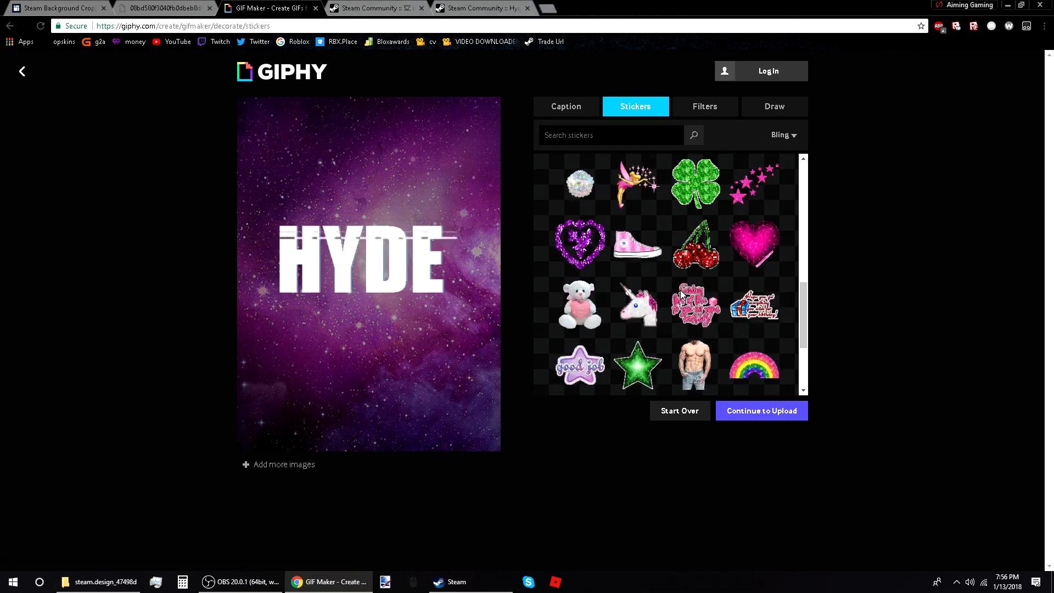
scroll(683, 306, down, 8)
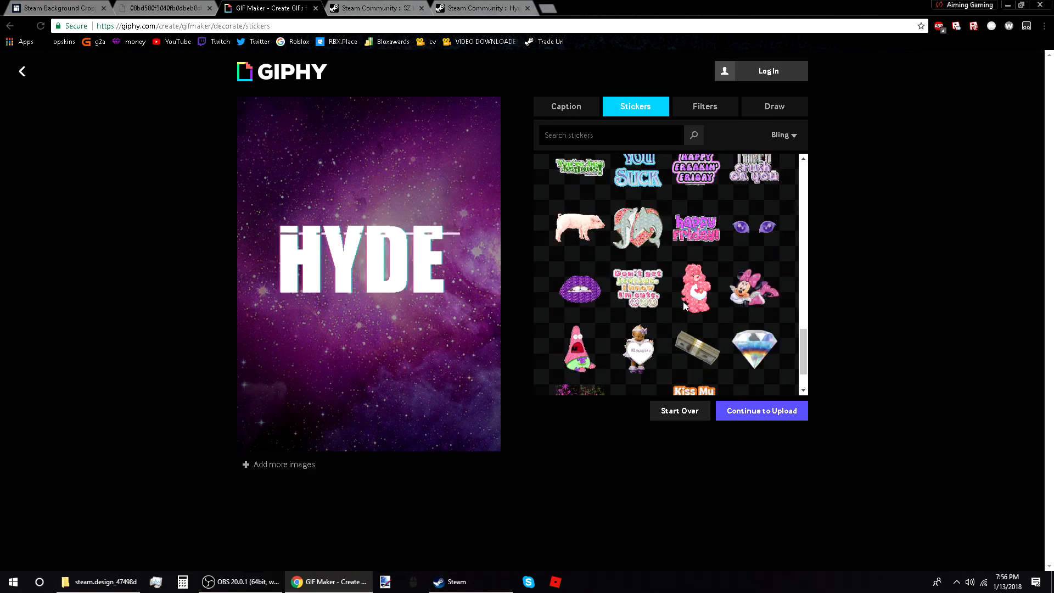
drag(696, 239, 367, 330)
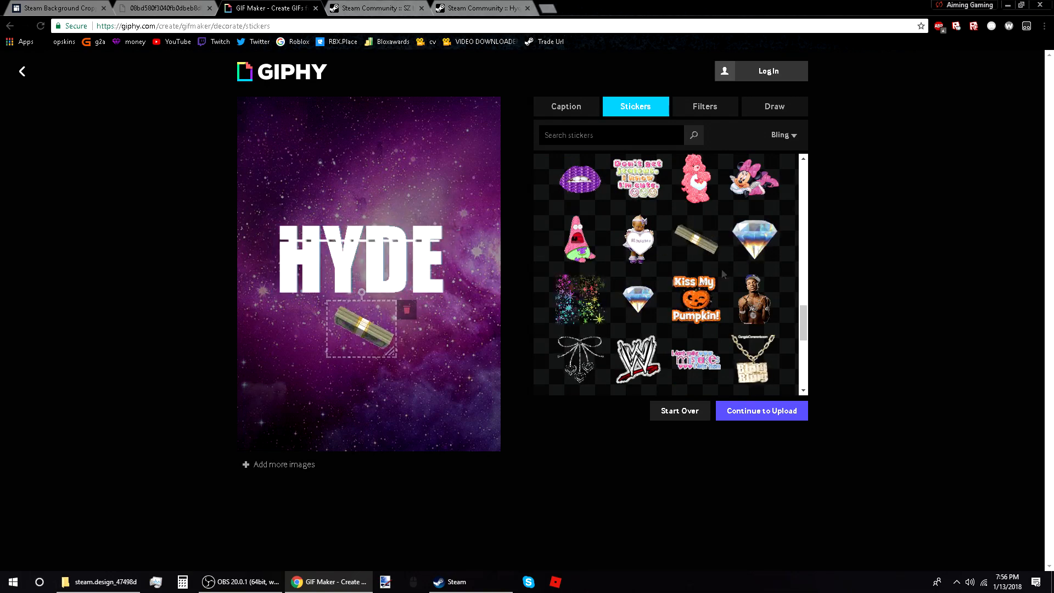
click(705, 240)
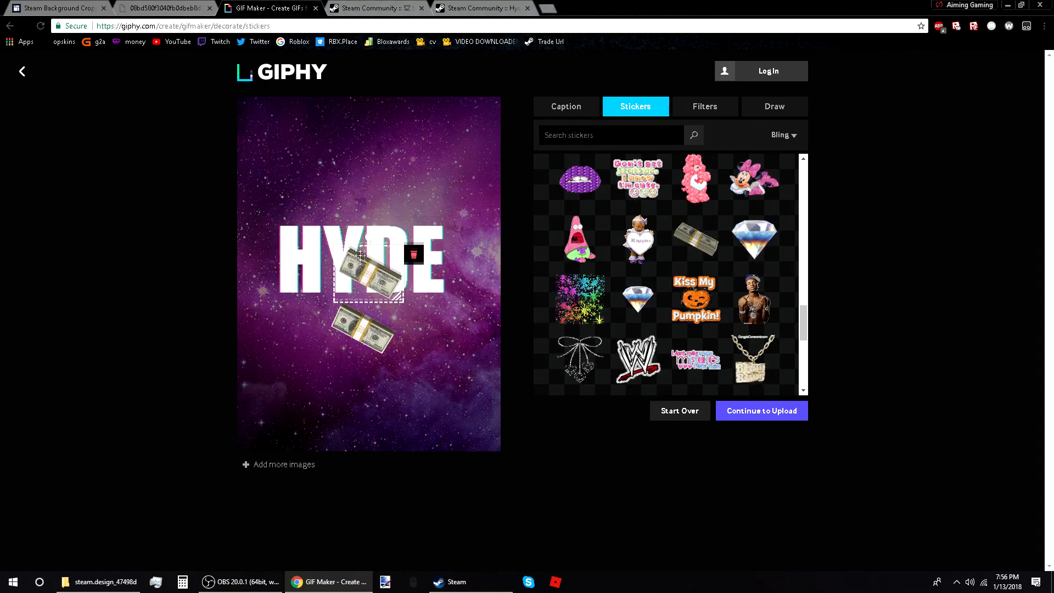
drag(369, 272, 356, 187)
click(360, 344)
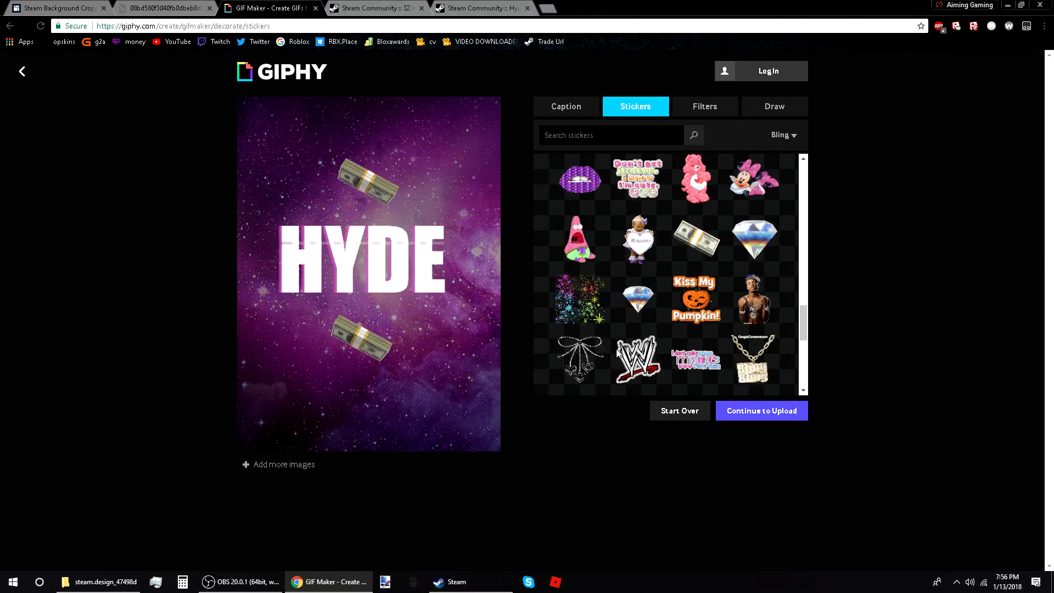
Browse further through the Bling stickers and open the GIF's filter options
scroll(628, 347, down, 1)
scroll(628, 347, down, 2)
scroll(703, 328, down, 5)
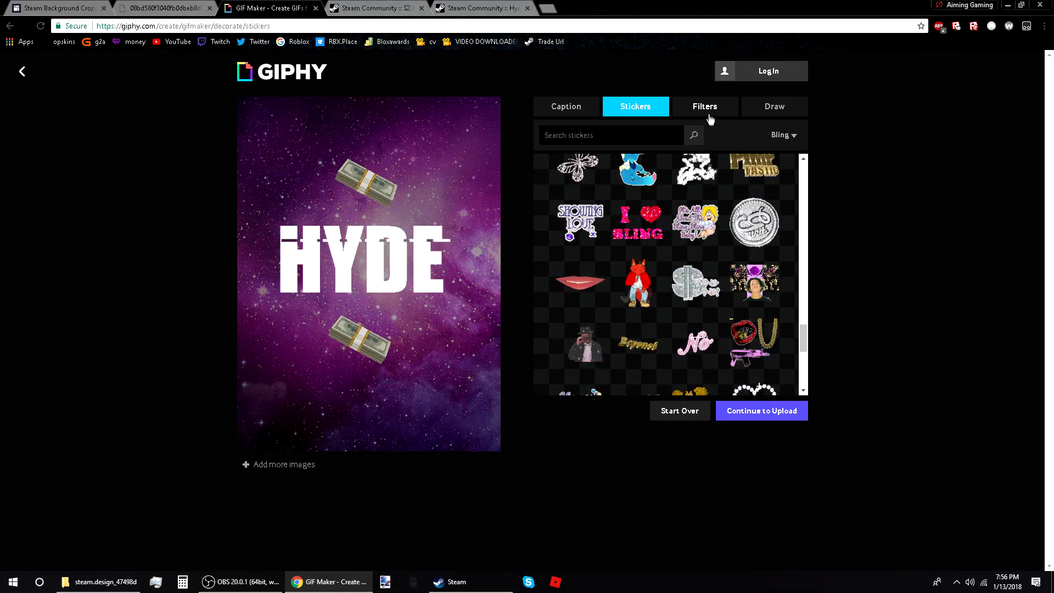
click(710, 115)
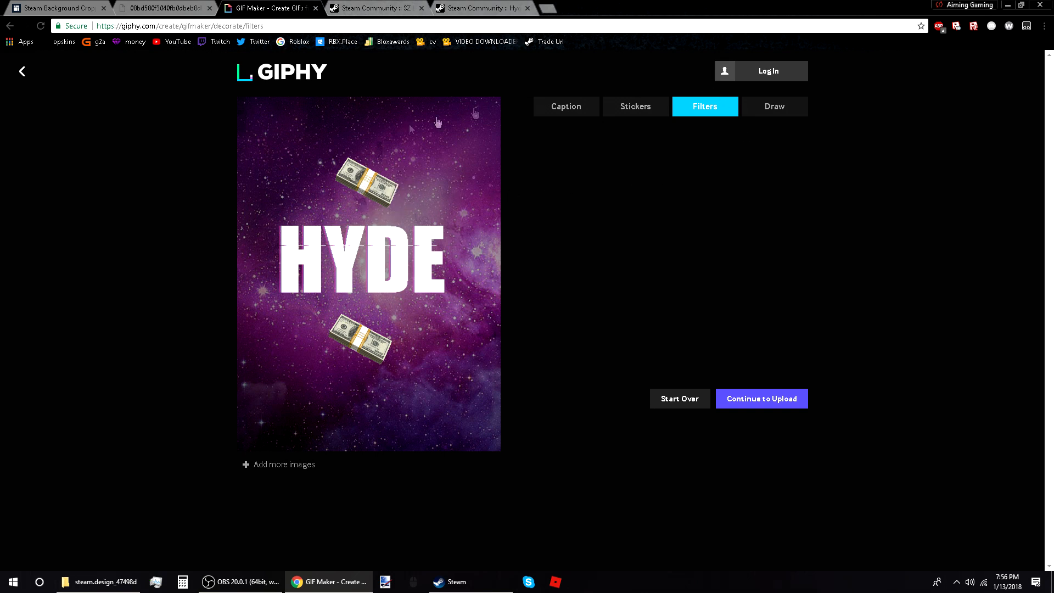
Delete both banknote stickers above and below the Hyde caption
click(387, 170)
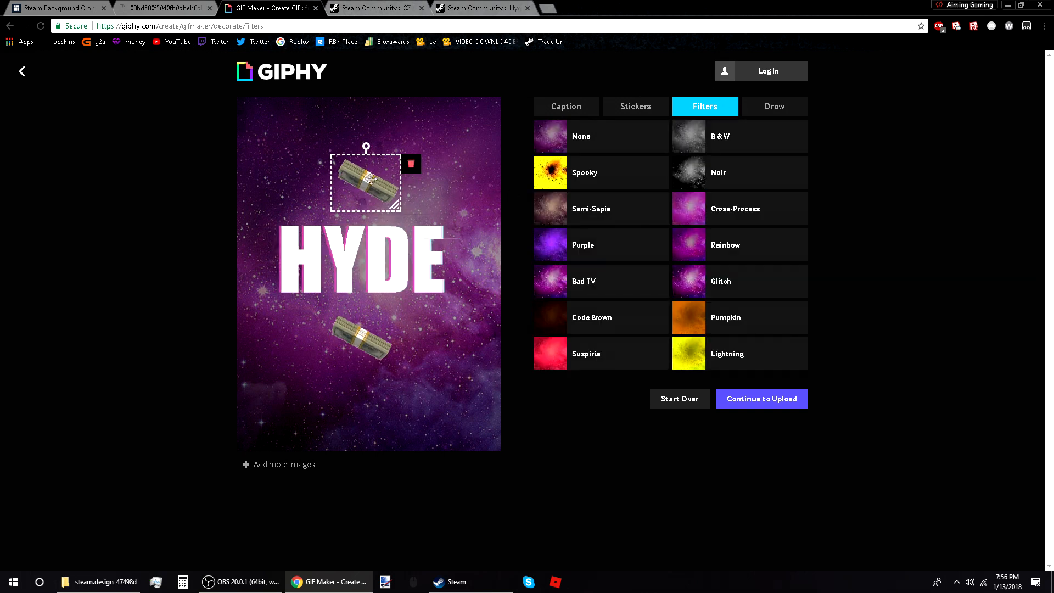
click(409, 163)
click(396, 358)
click(405, 323)
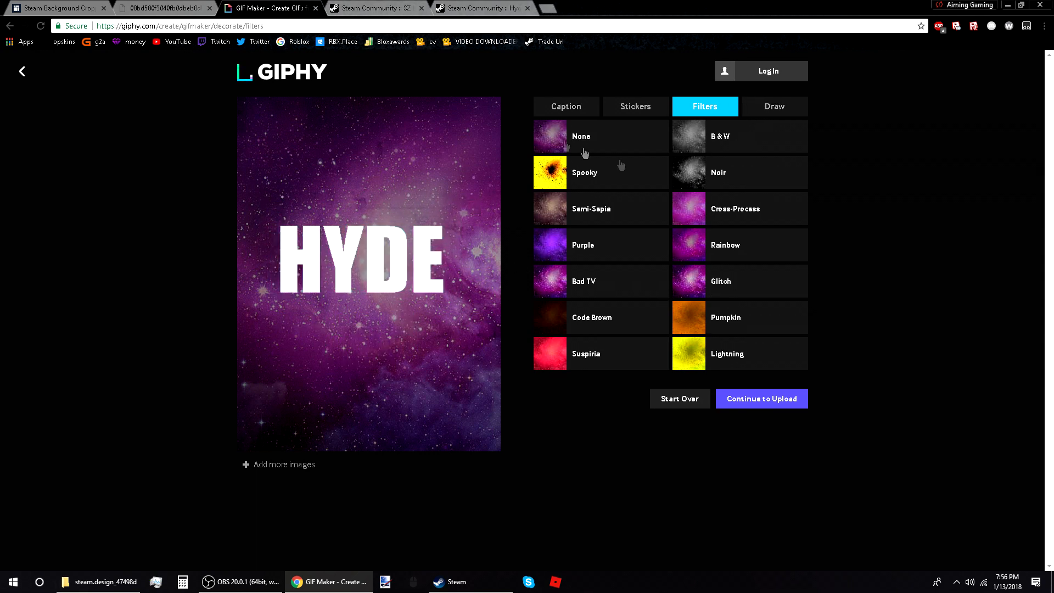
Try the Typing and Wavy animations on the Hyde caption and restore the Glitch animation
click(583, 113)
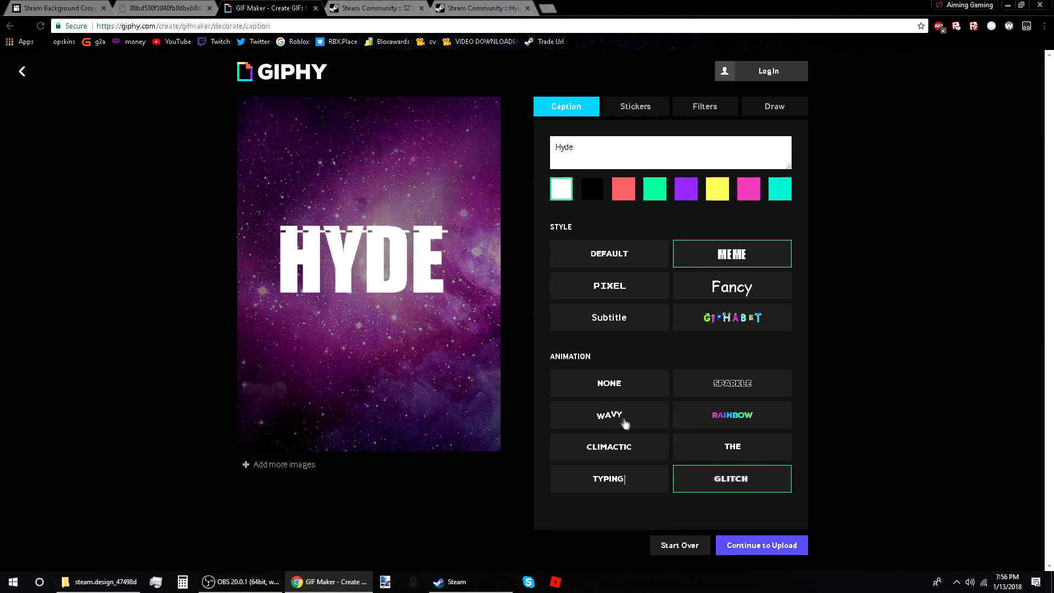
click(636, 480)
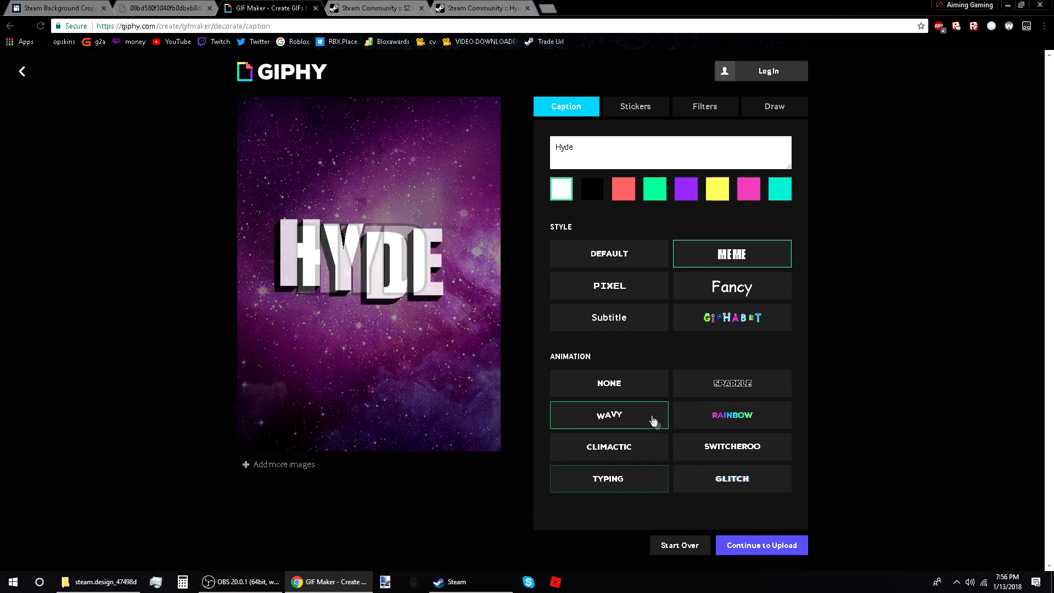
click(718, 480)
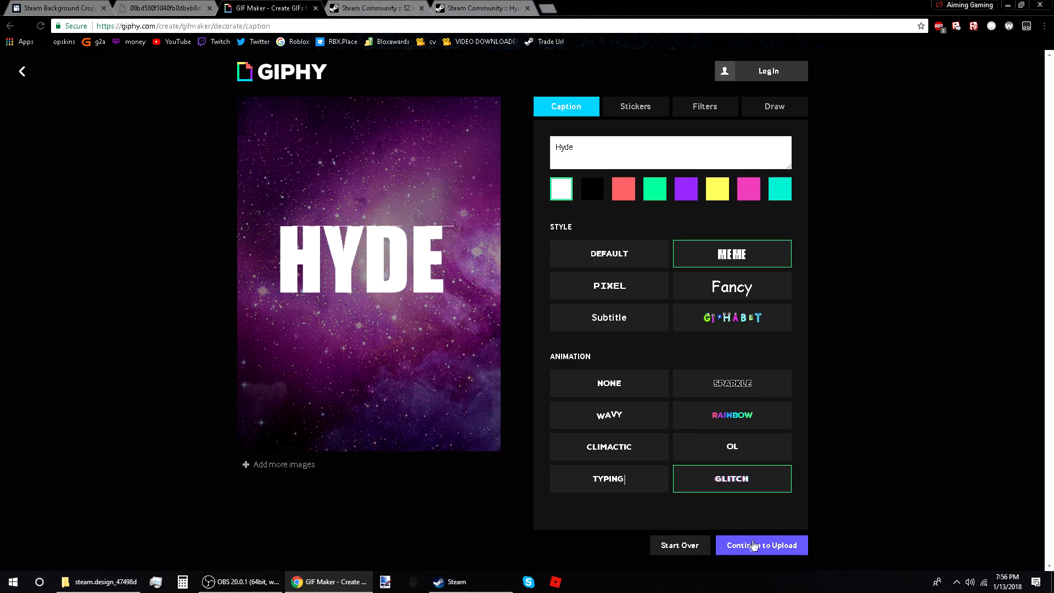
Upload the captioned GIF to GIPHY without source or tags and compare it with the Steam profile artwork and background image
click(757, 547)
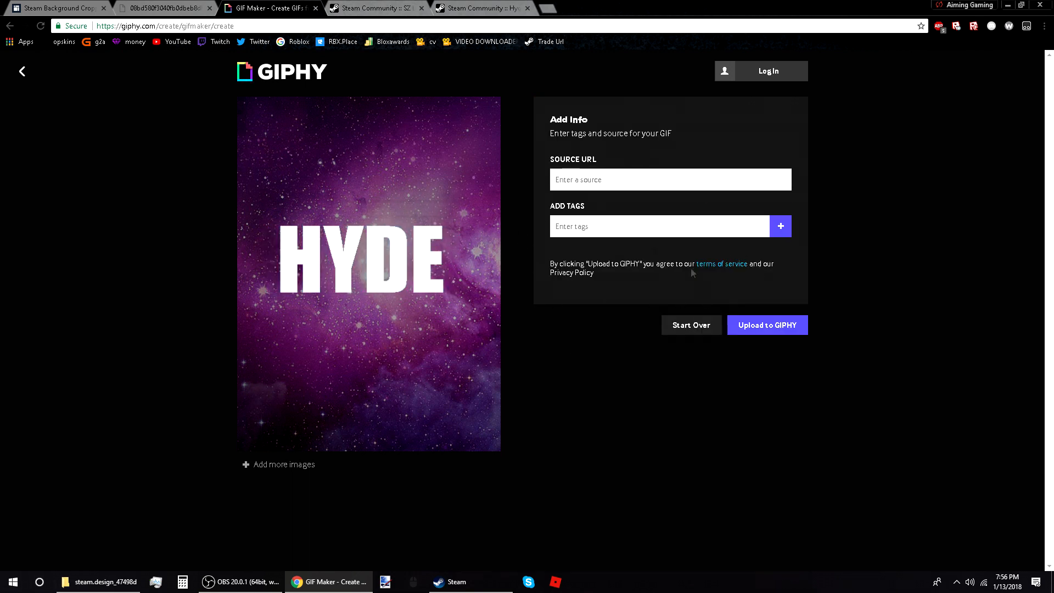
click(758, 329)
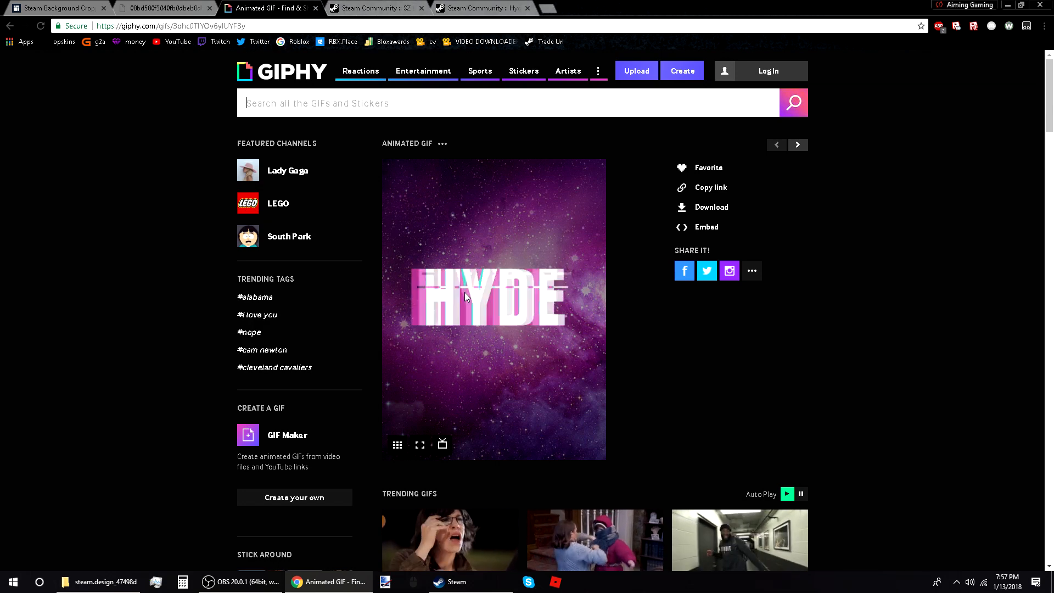
click(469, 9)
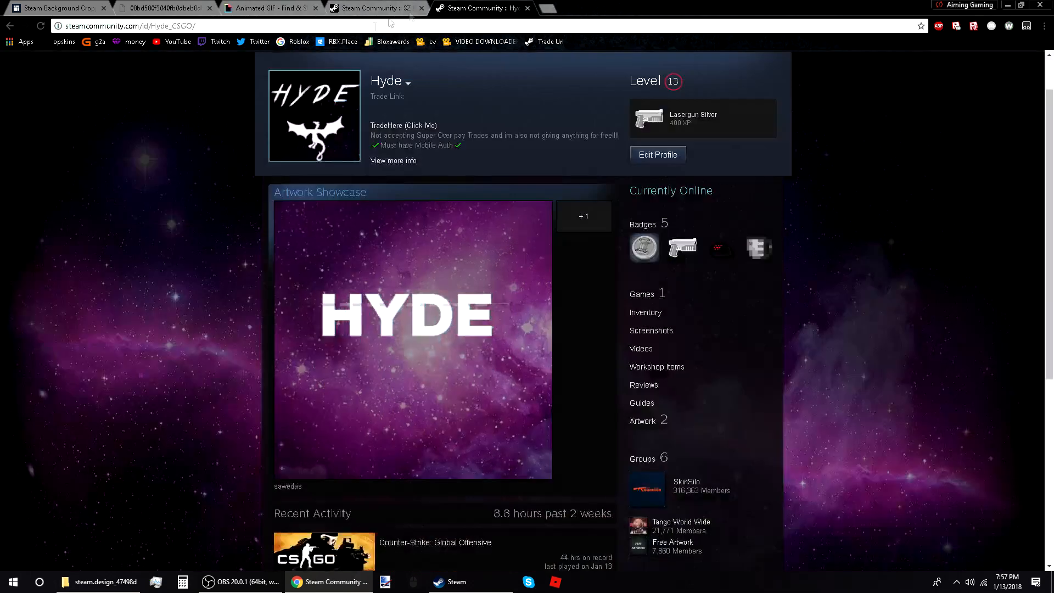
click(184, 8)
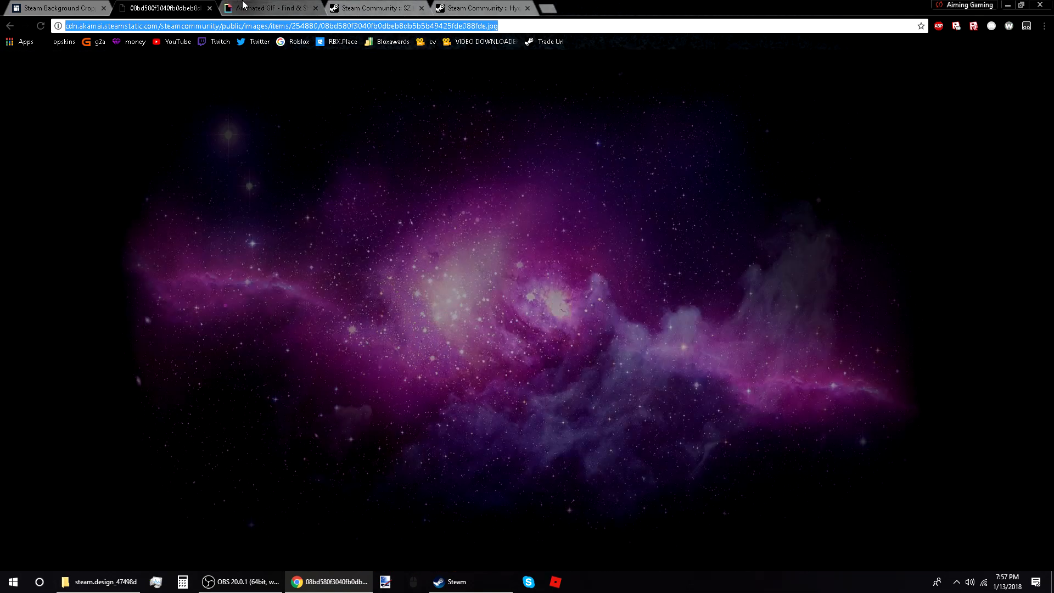
click(259, 8)
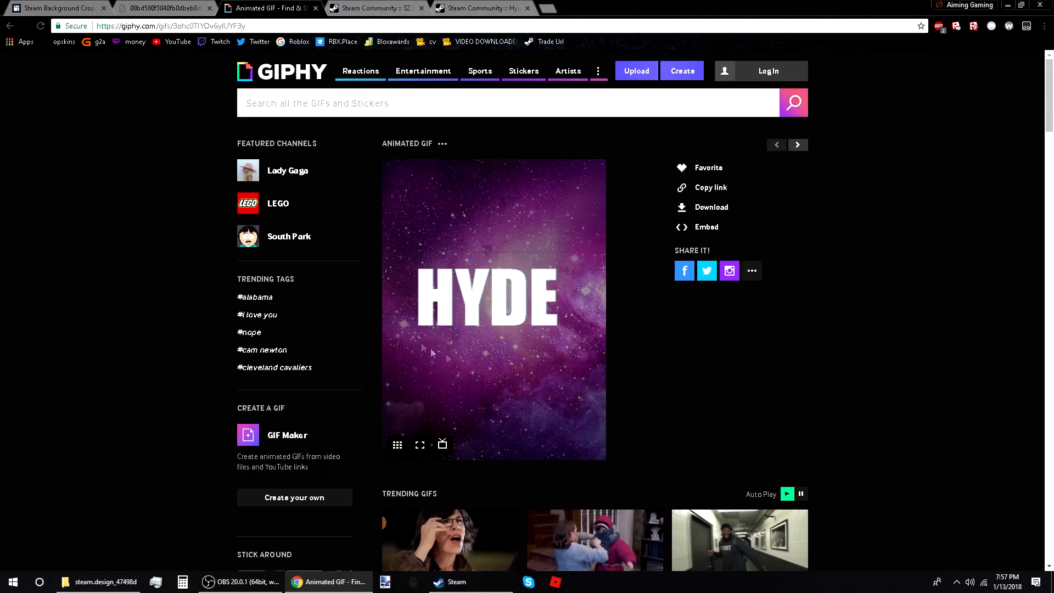
Download the Social version of the uploaded Hyde GIF and close the download options
click(708, 207)
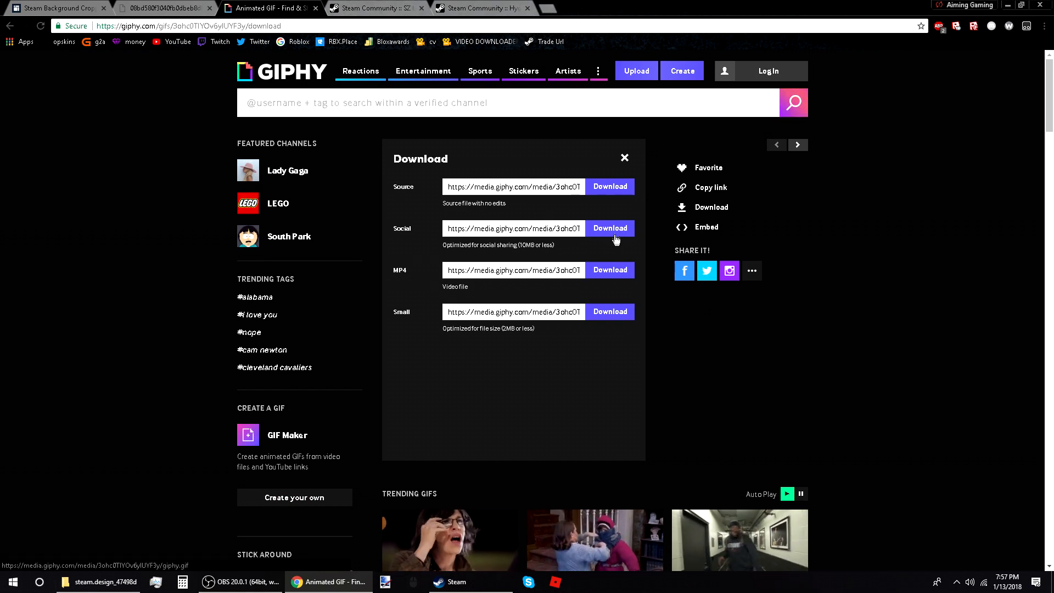
click(589, 233)
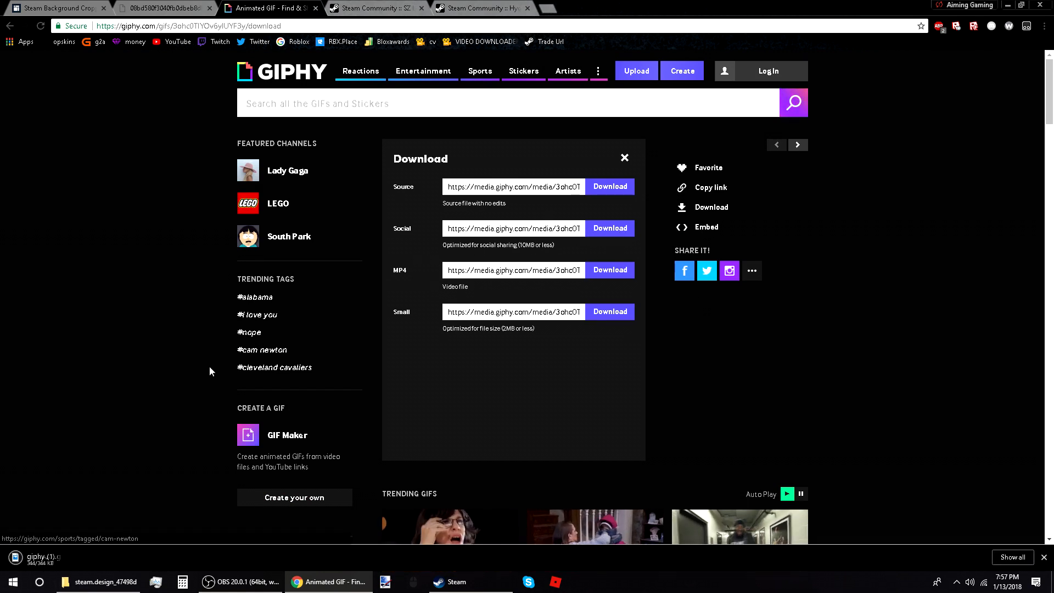
click(625, 159)
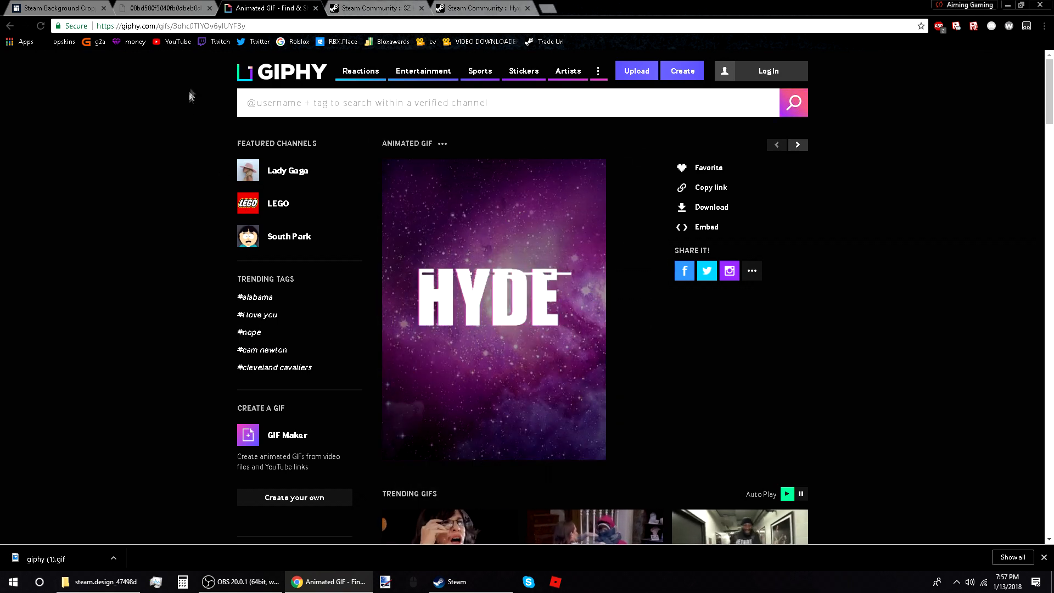
Search the web for "gif rezizer" in a new tab and open Ezgif's animated GIF resizer
click(477, 8)
click(547, 8)
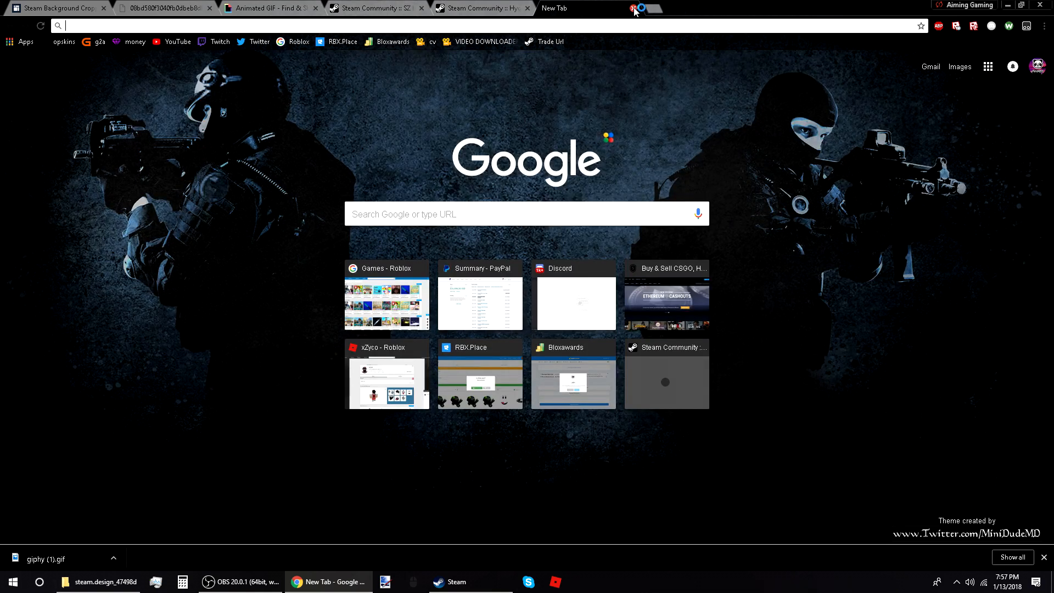
text(gif )
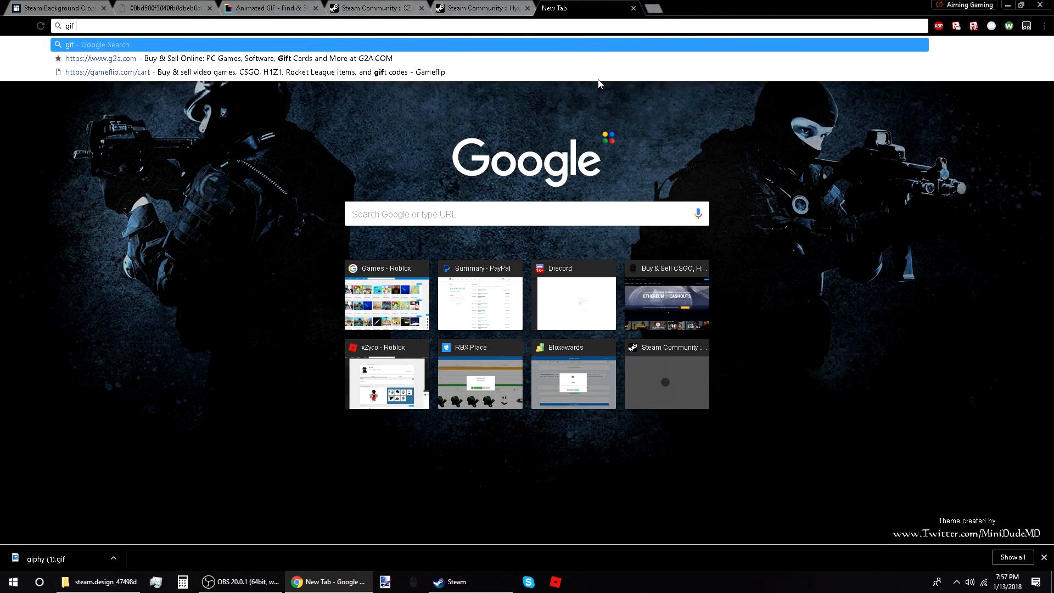
text(rezi)
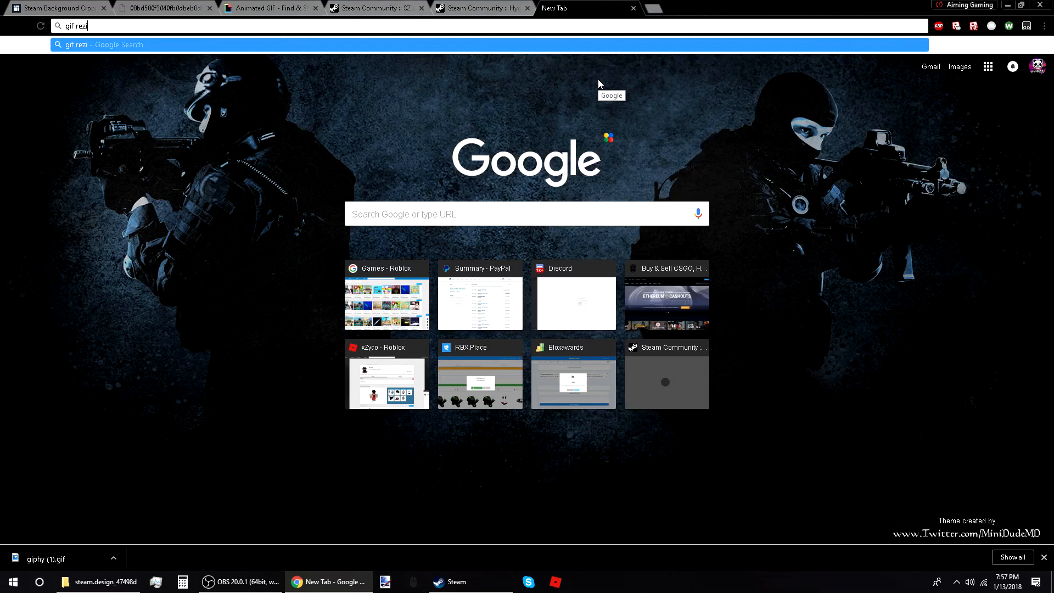
text(zer)
key(Return)
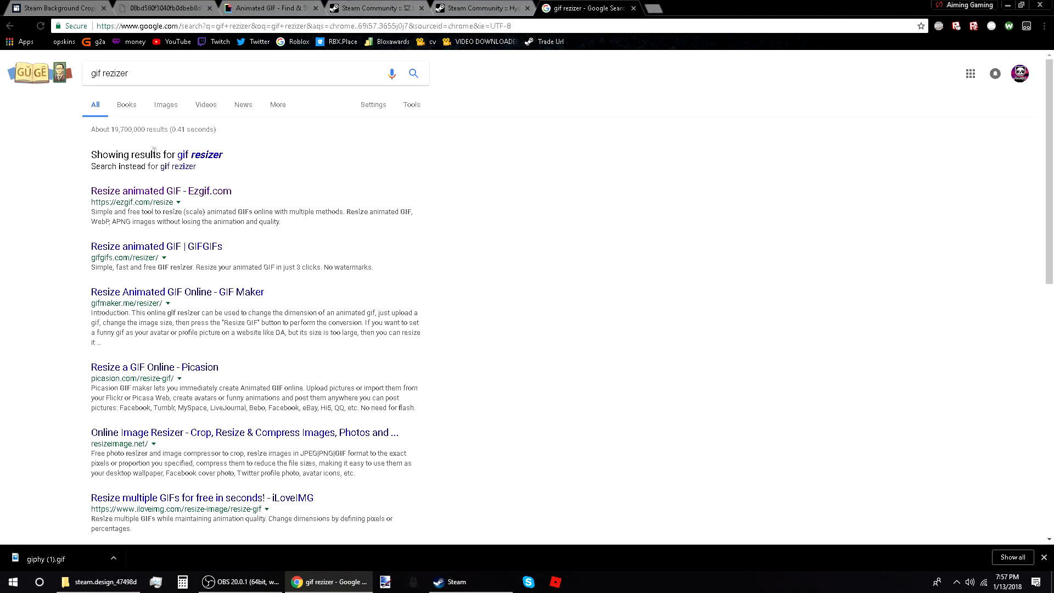
click(182, 192)
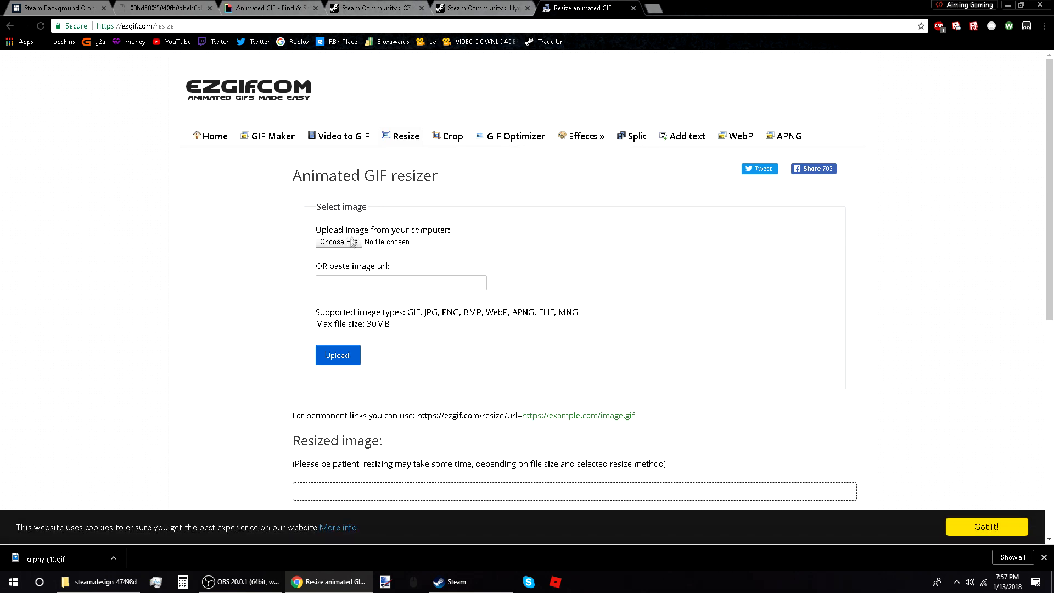
Upload the giphy (1) file from the Desktop folder to the Ezgif resizer
click(352, 242)
scroll(41, 85, up, 4)
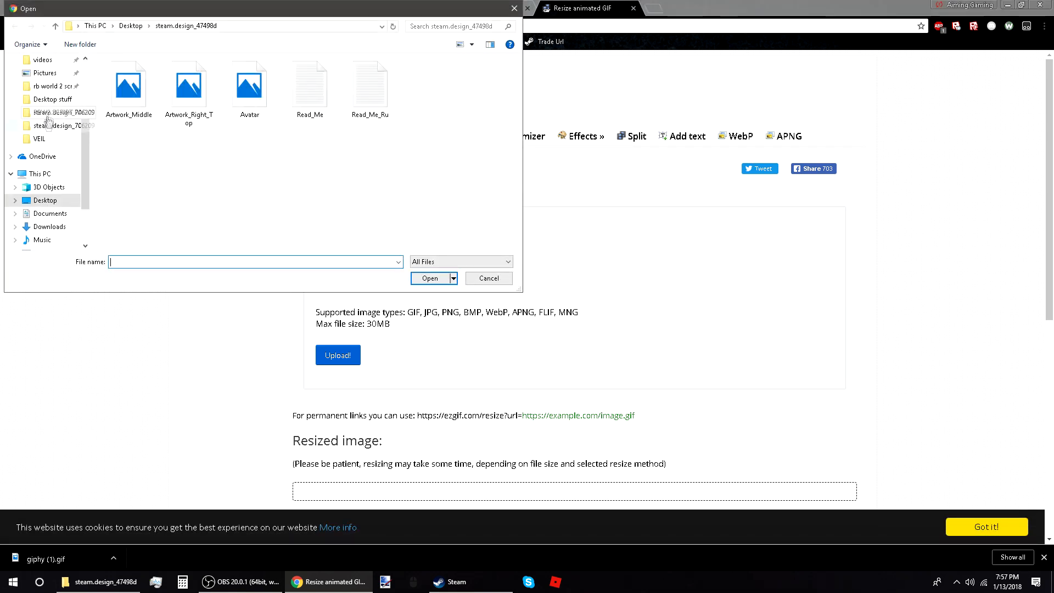
click(45, 81)
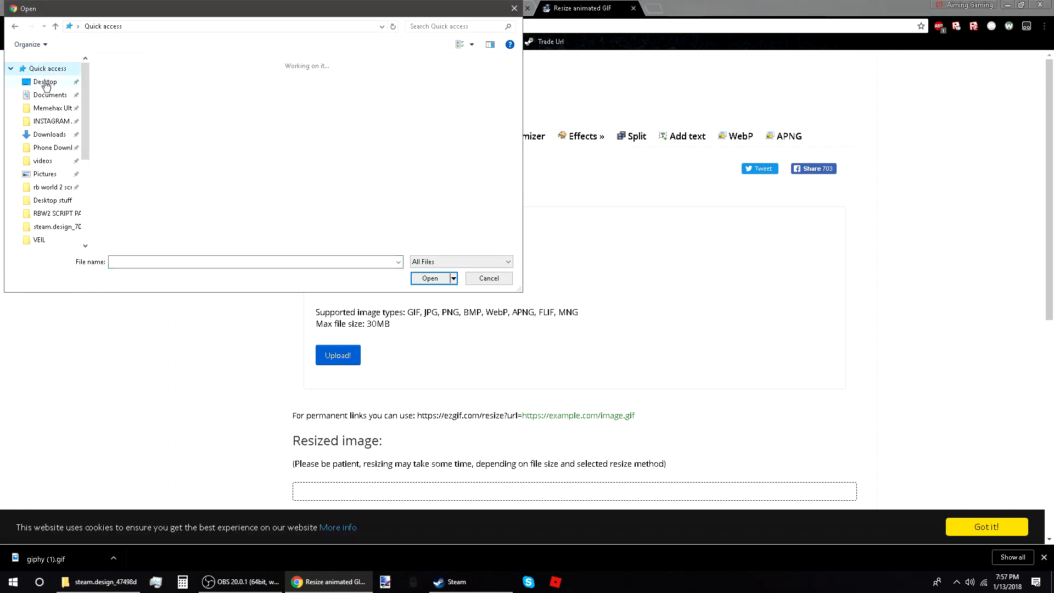
drag(516, 121, 515, 193)
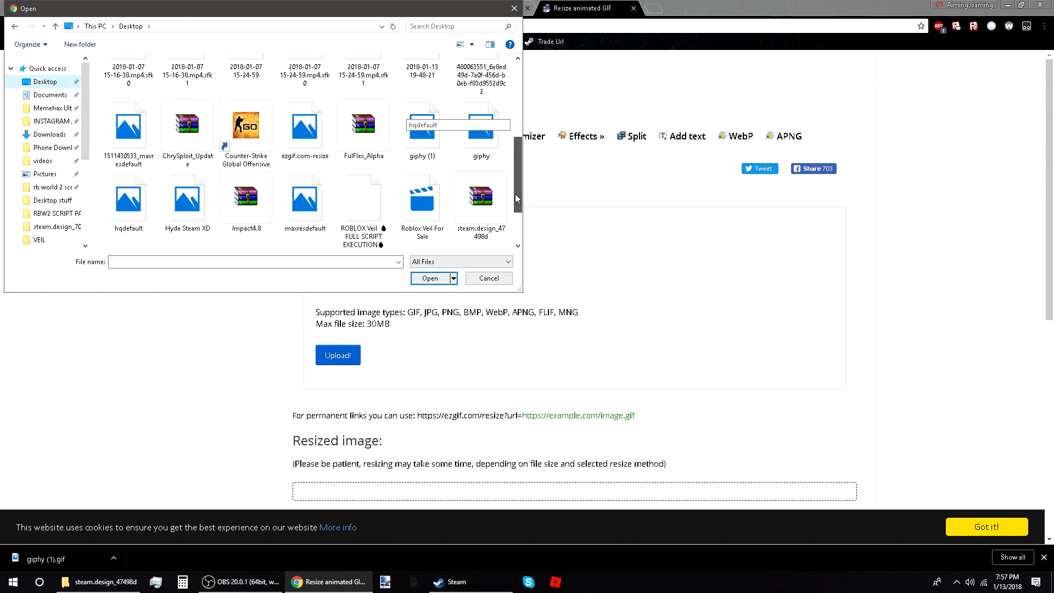
click(422, 125)
click(430, 279)
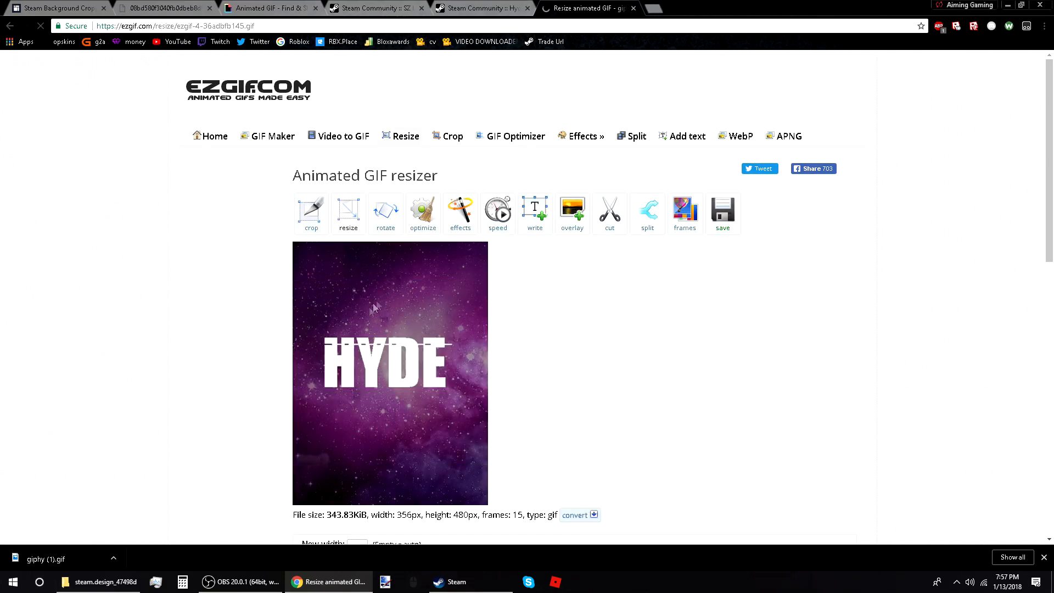
Resize the Hyde GIF to 506 px wide and 506 px high with Gifsicle, centred and cropped to fit, and check the result
scroll(353, 351, down, 2)
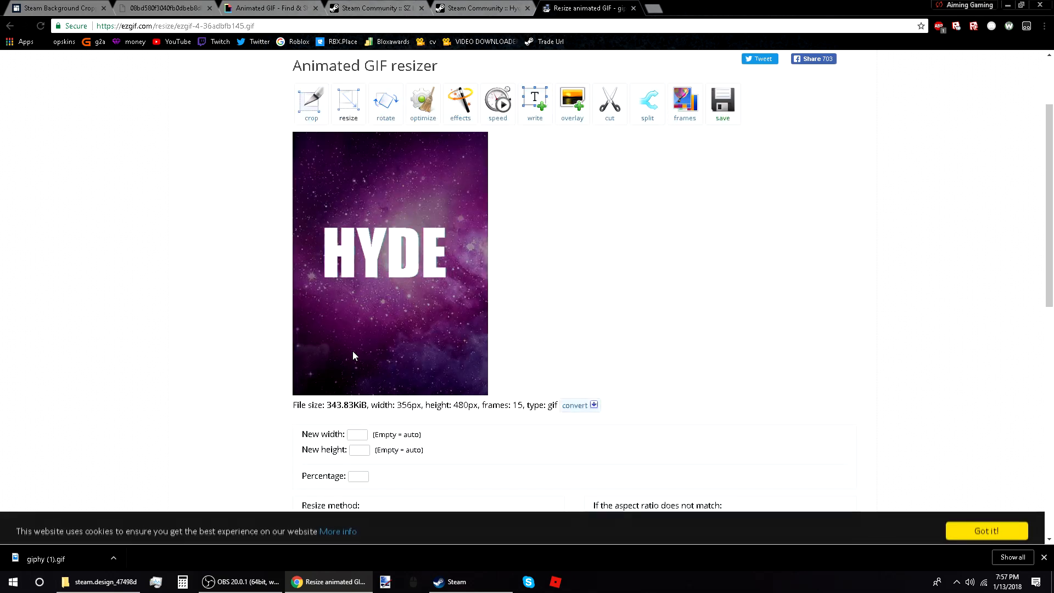
scroll(353, 356, down, 3)
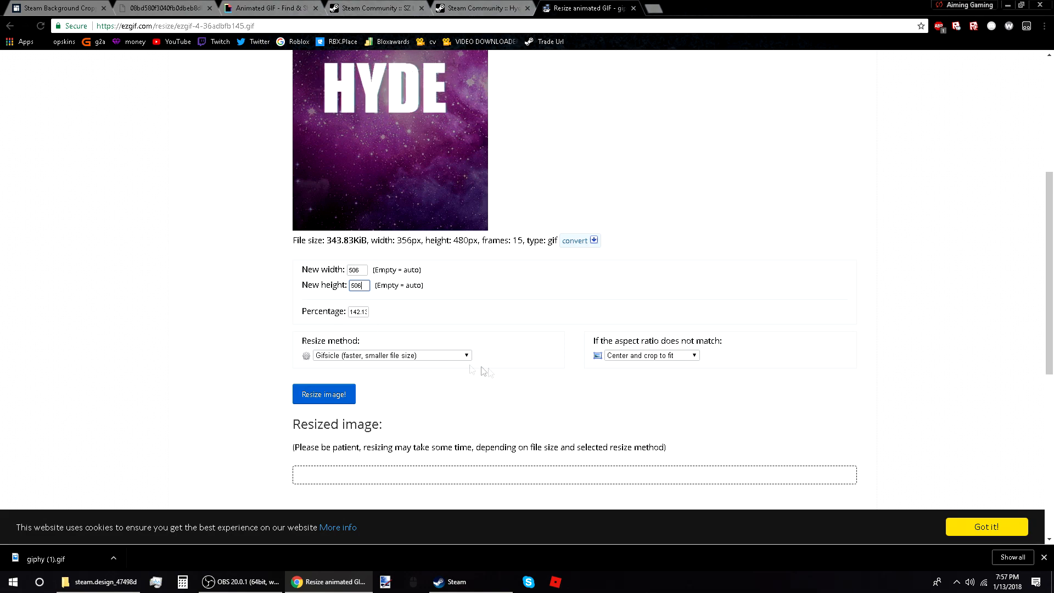
scroll(379, 394, down, 7)
click(324, 395)
scroll(464, 325, down, 3)
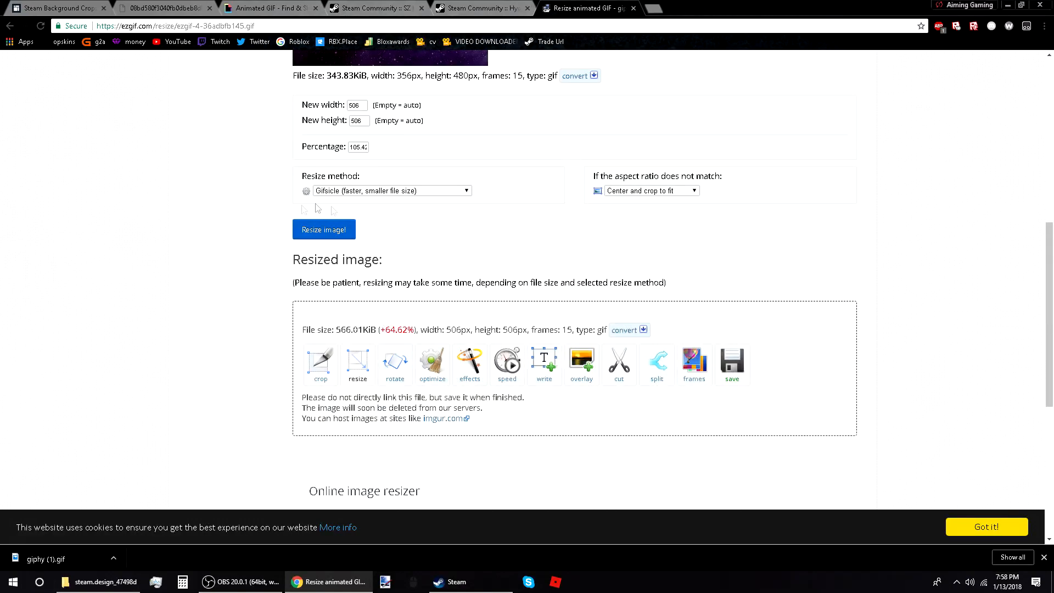
scroll(455, 335, down, 4)
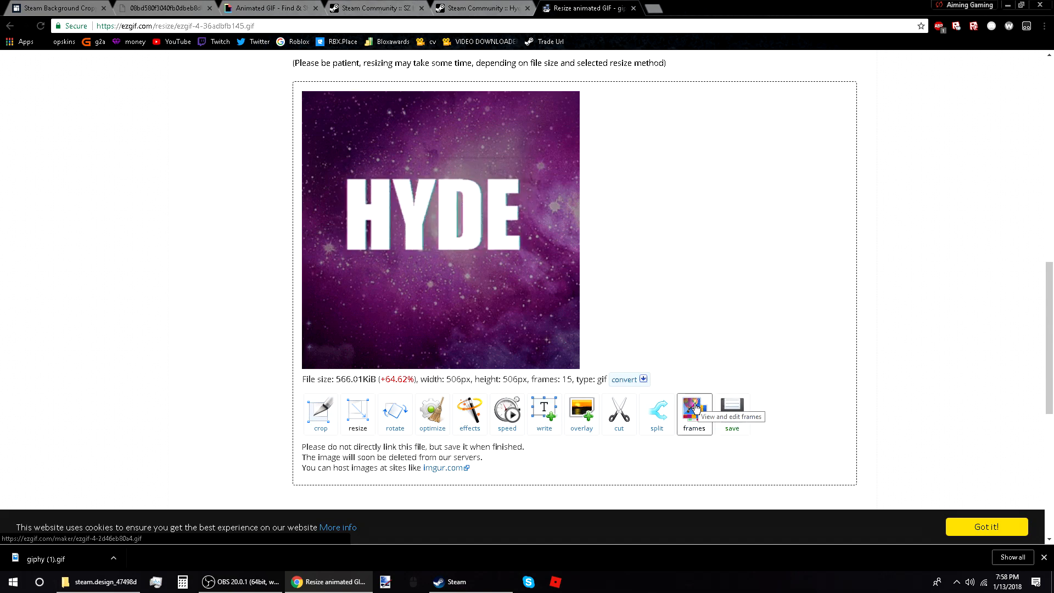
scroll(432, 197, up, 5)
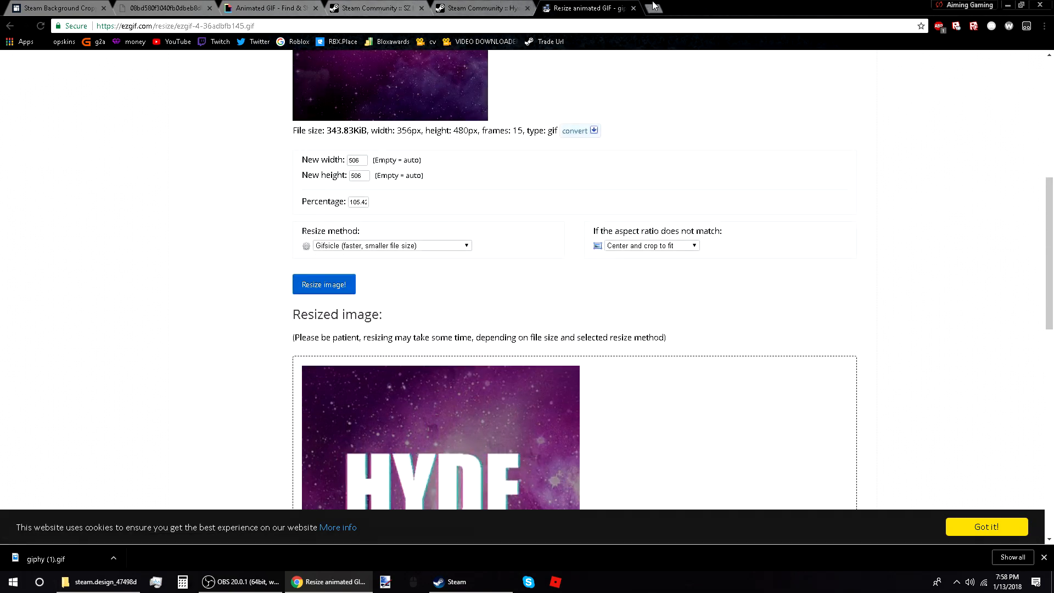
scroll(649, 274, down, 3)
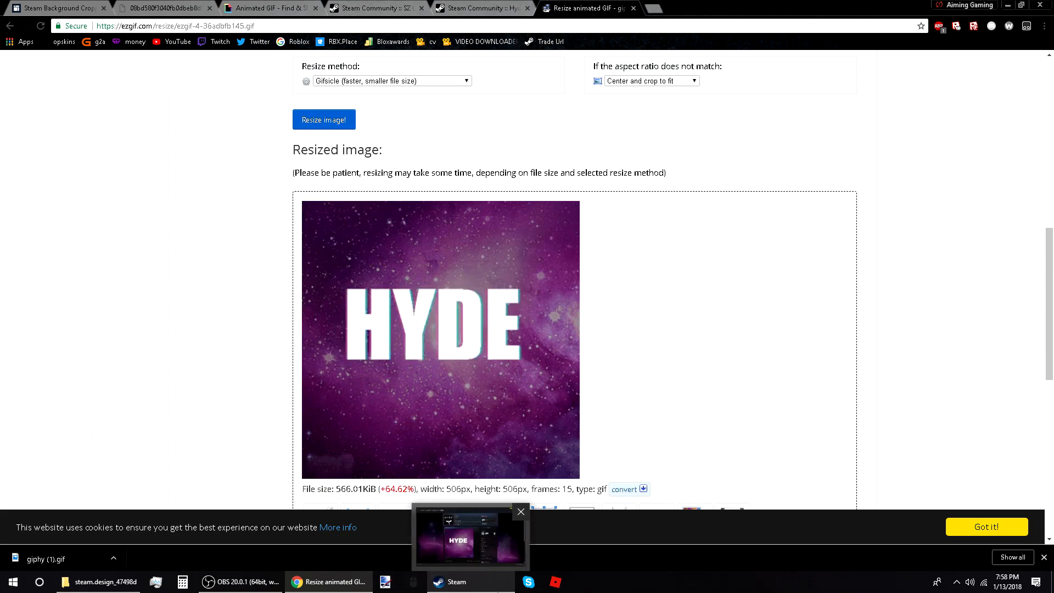
Switch to Steam and start a new artwork upload from the profile's Artwork content, choosing Not Game Specific
click(457, 582)
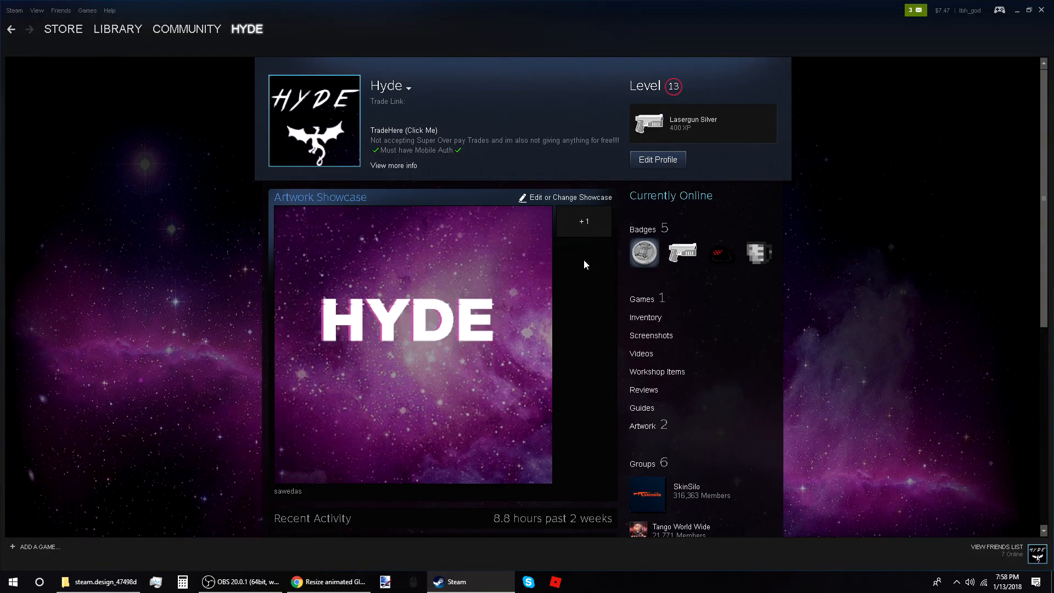
mouse_move(246, 34)
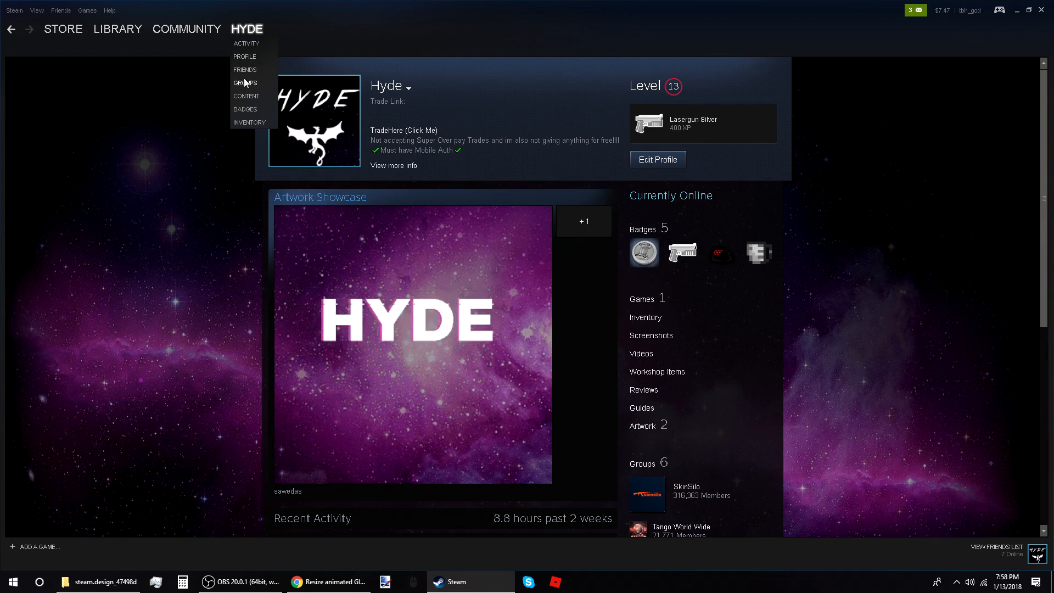
click(246, 96)
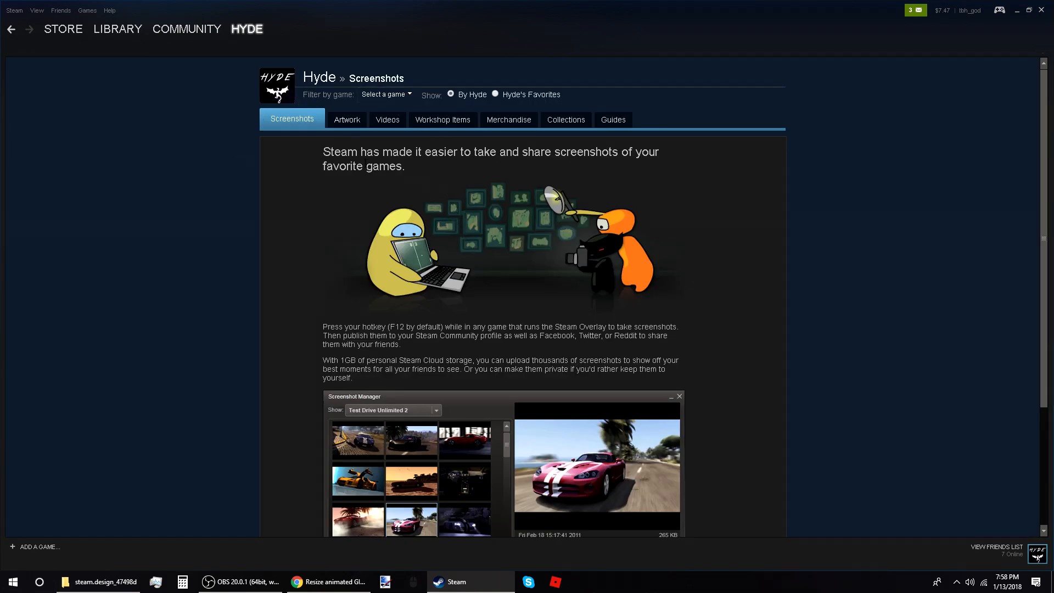
click(342, 126)
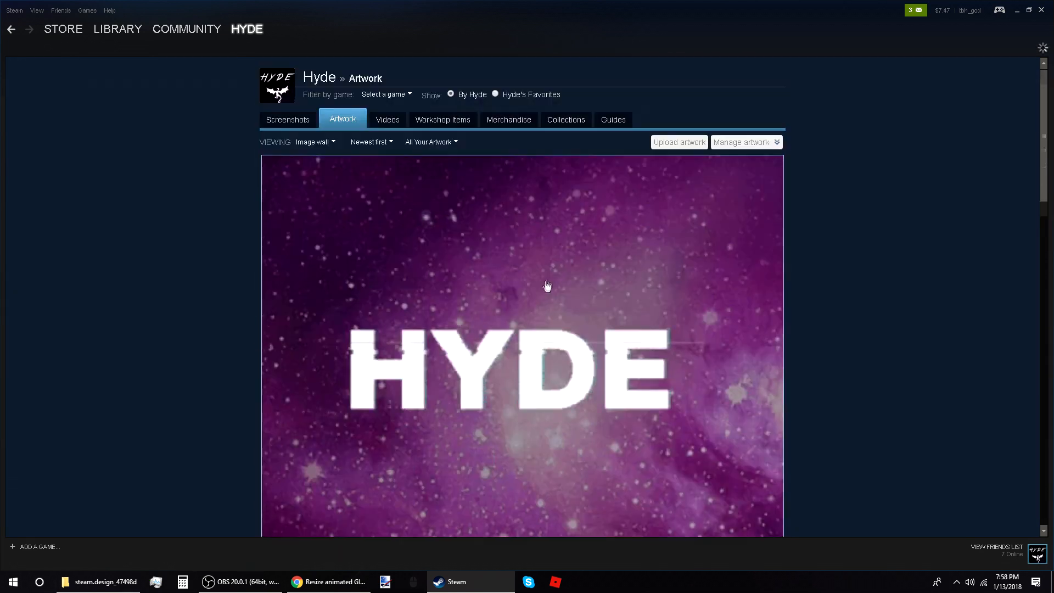
click(687, 141)
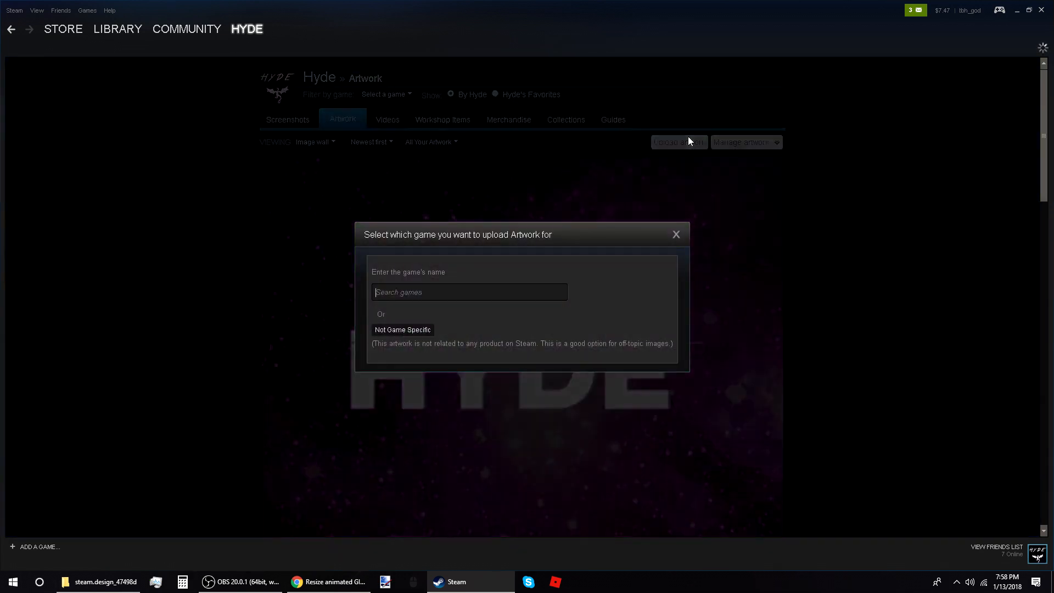
click(422, 330)
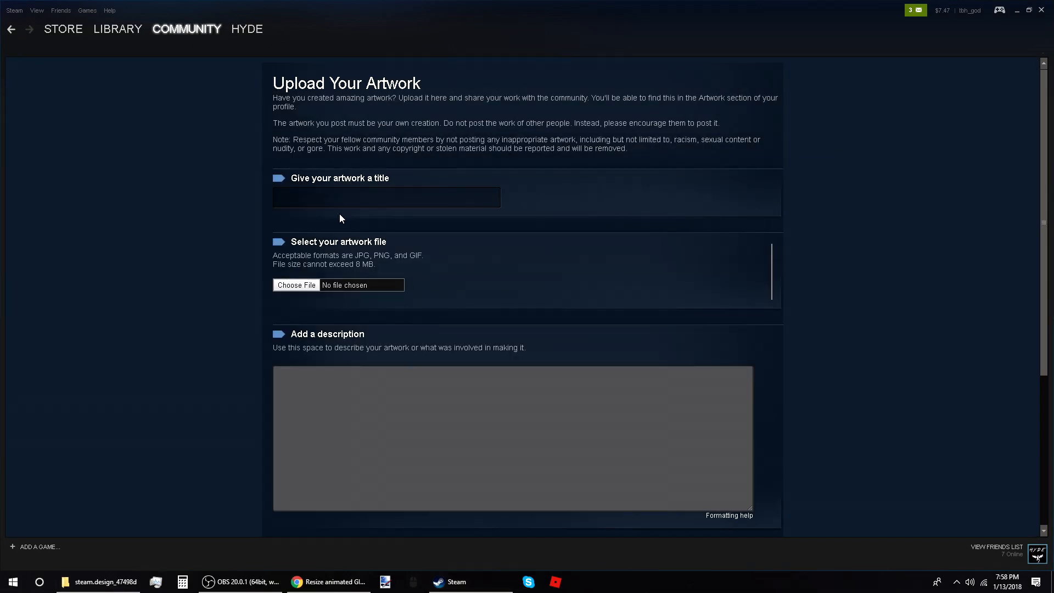
Title the artwork "HydeYTTUT" and select the ezgif.com-resize file from the Desktop as its image
click(340, 196)
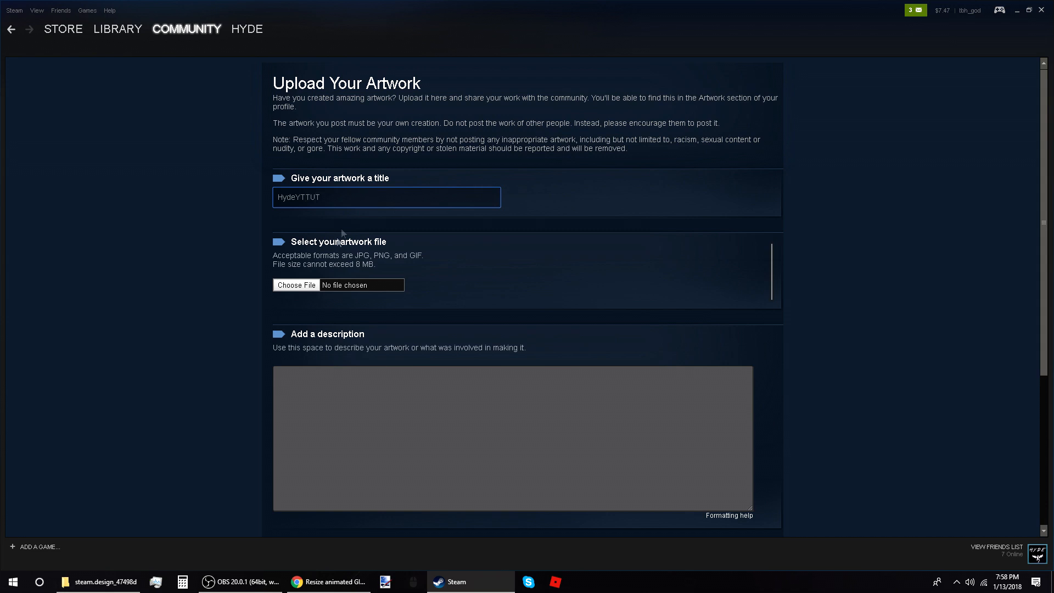
click(297, 285)
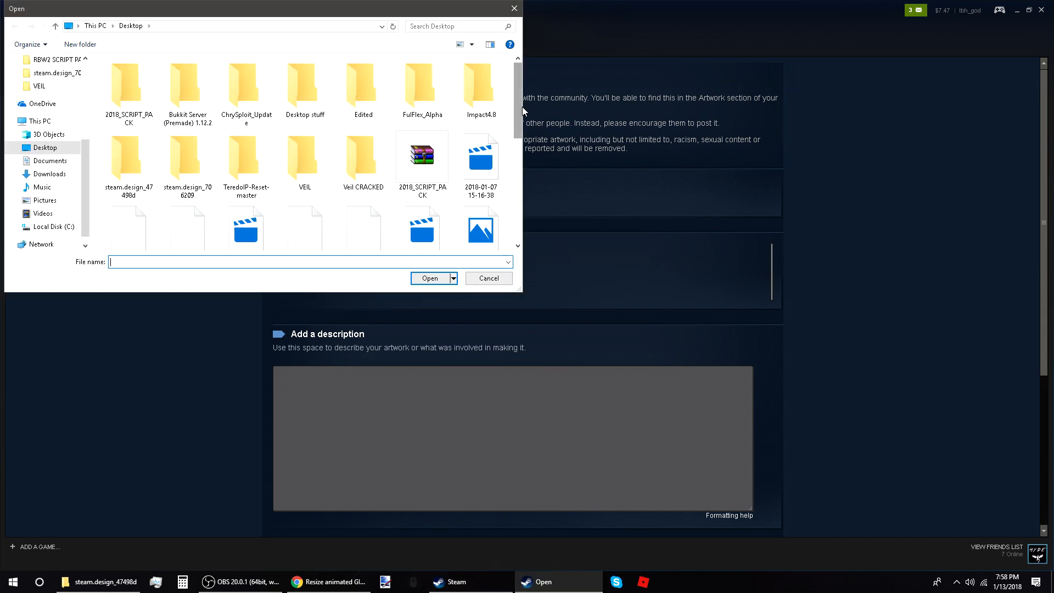
scroll(514, 133, down, 3)
scroll(494, 165, down, 1)
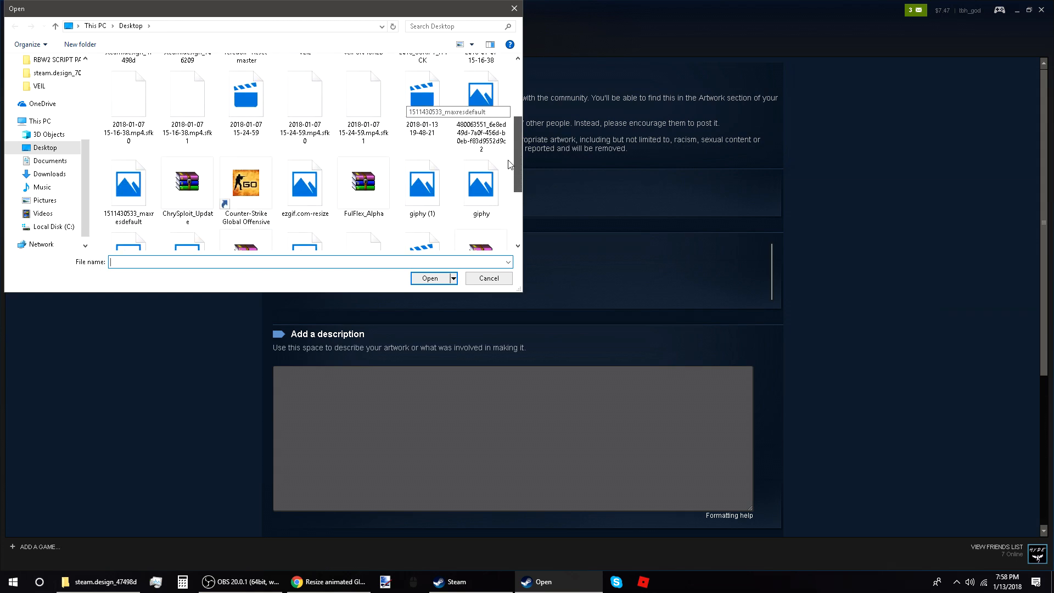
click(295, 172)
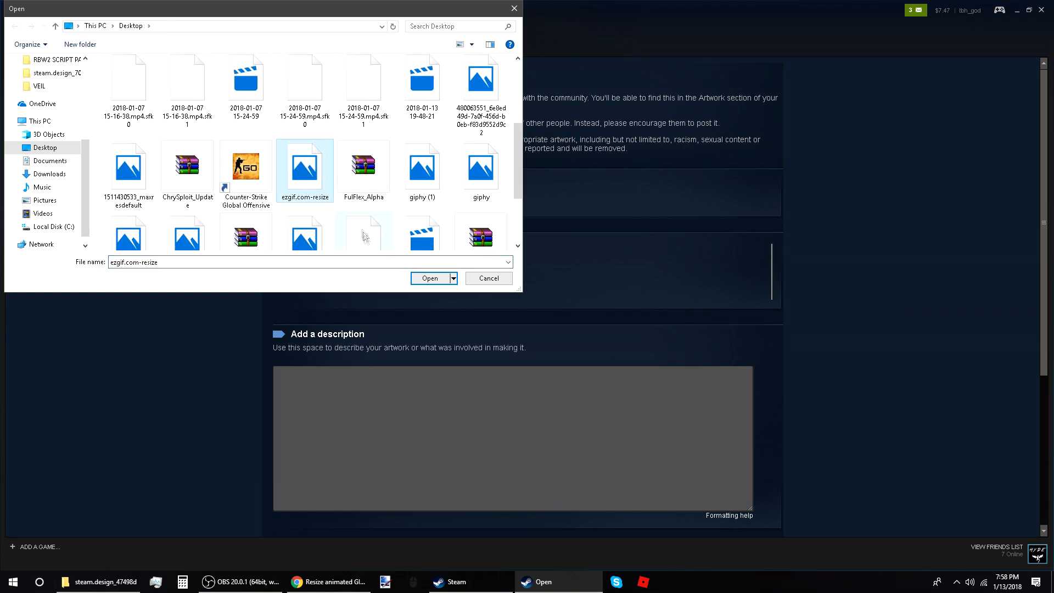
click(430, 278)
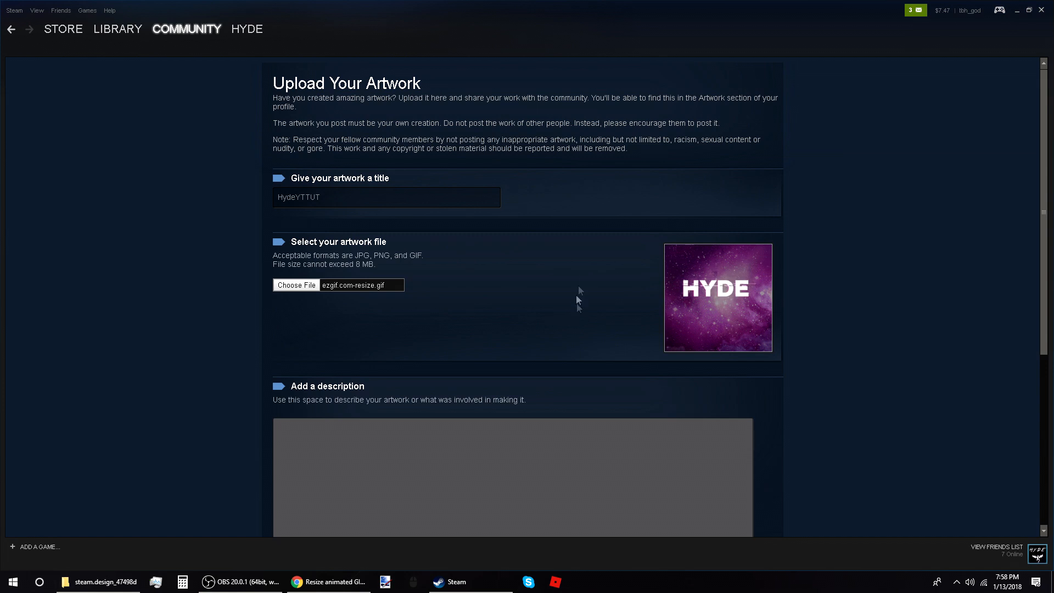
Add the description "Hyde YT TUT", certify having created the artwork, and save the public upload
scroll(546, 302, down, 3)
click(414, 258)
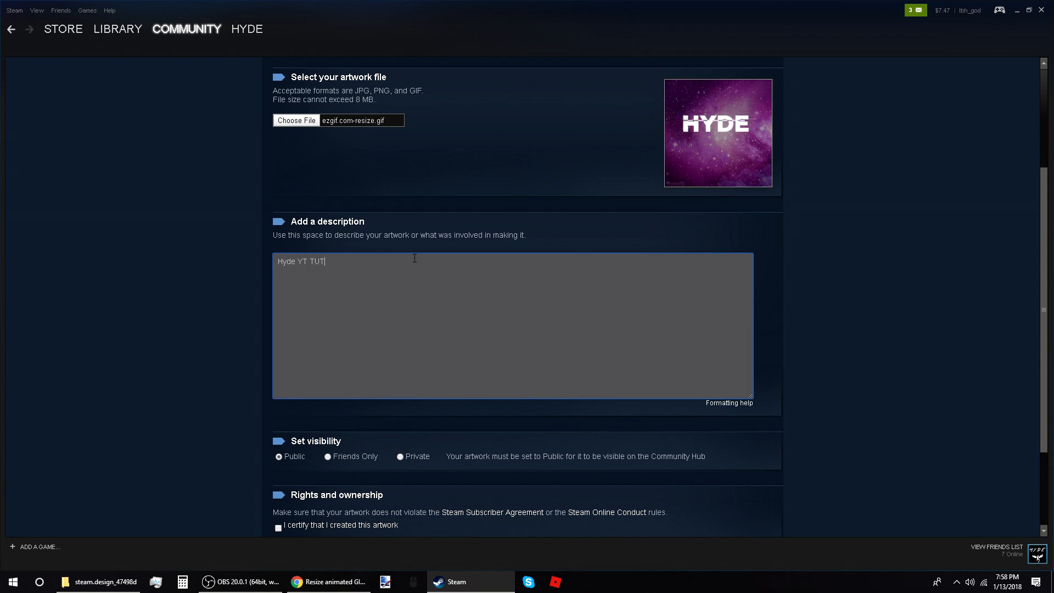
scroll(371, 326, down, 2)
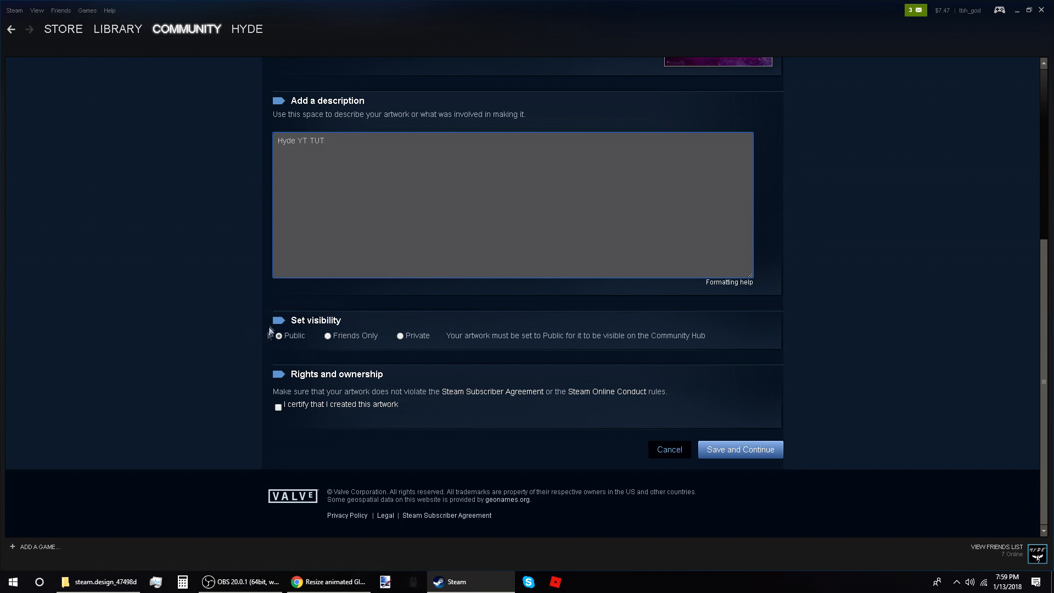
click(277, 407)
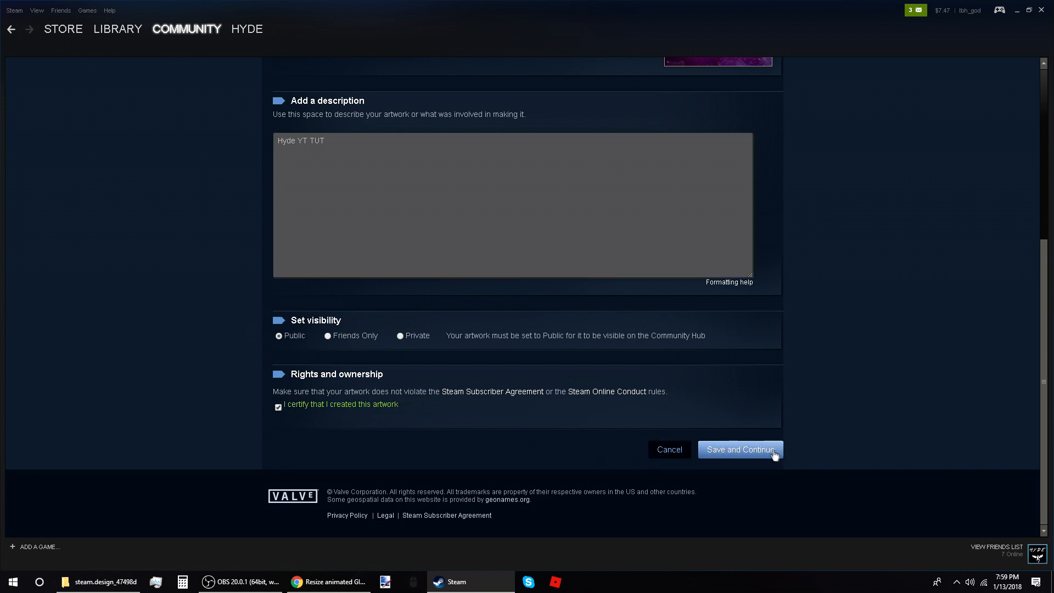
click(771, 450)
Post the comment "FOR YT TUT" on the uploaded artwork's page
scroll(382, 275, down, 5)
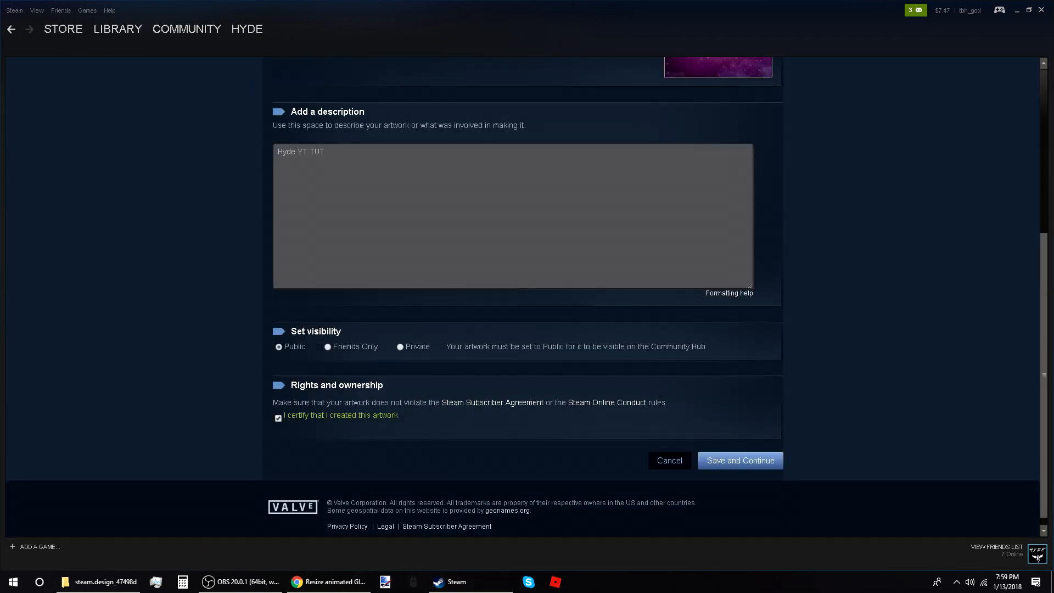
scroll(668, 201, down, 6)
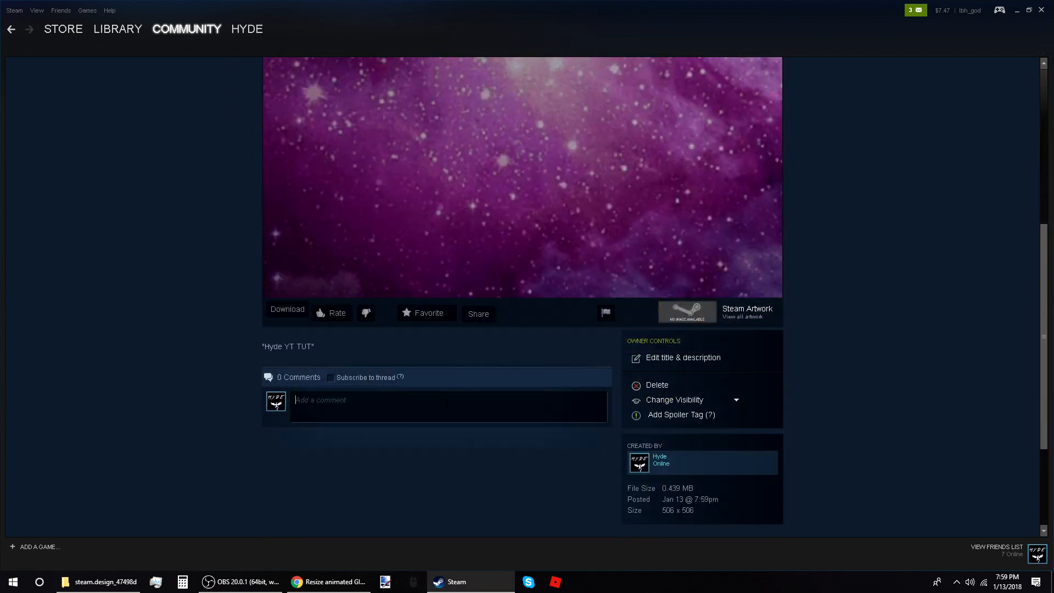
text(FOR YT )
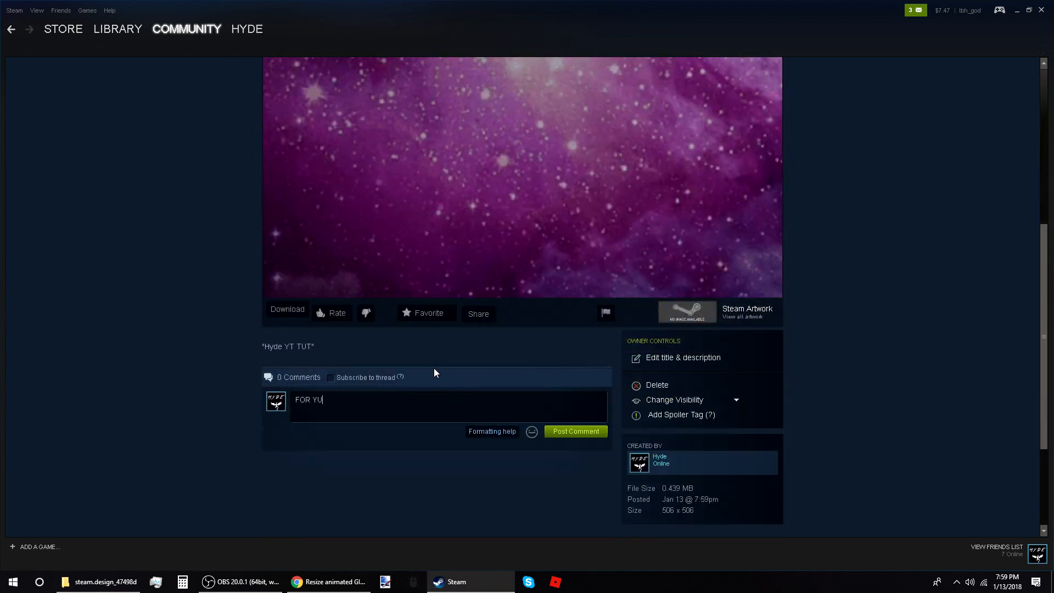
text(TUT)
click(576, 432)
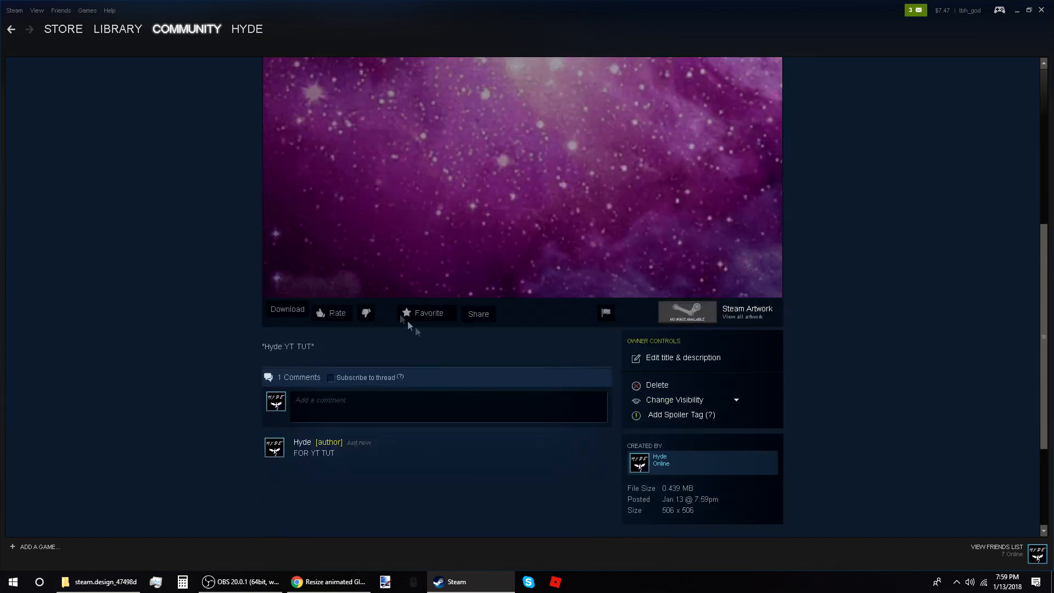
Go back to the profile and examine the Steam level and the badges earned on the Badges page
scroll(409, 325, up, 5)
mouse_move(243, 30)
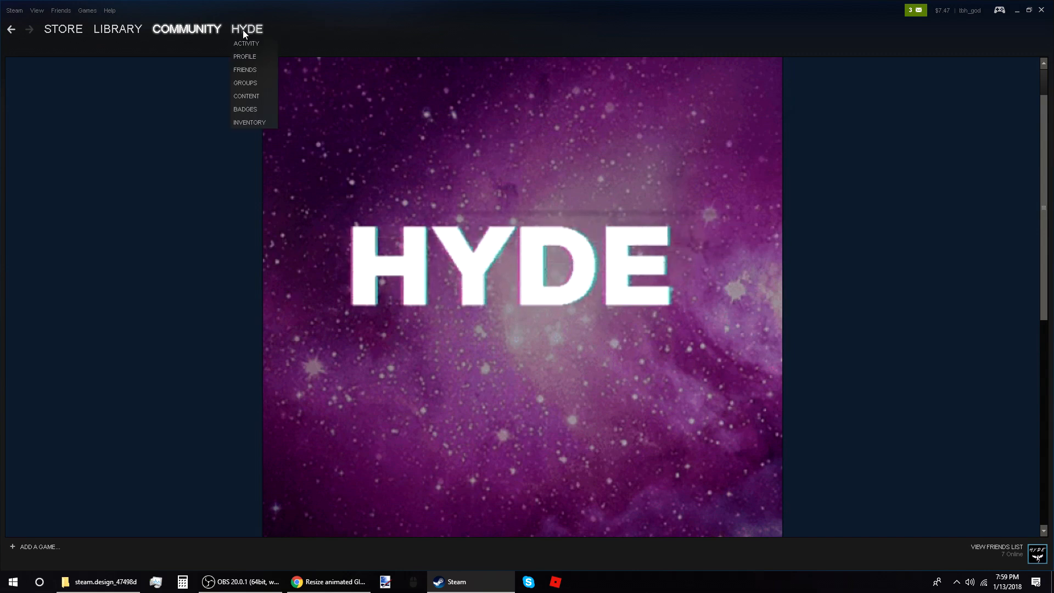
click(242, 56)
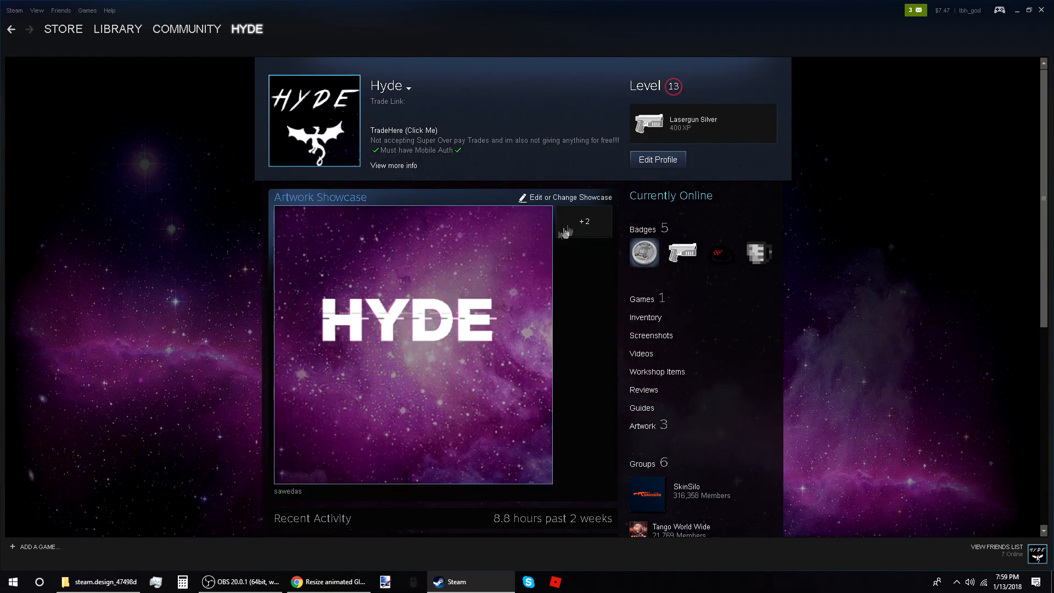
click(673, 87)
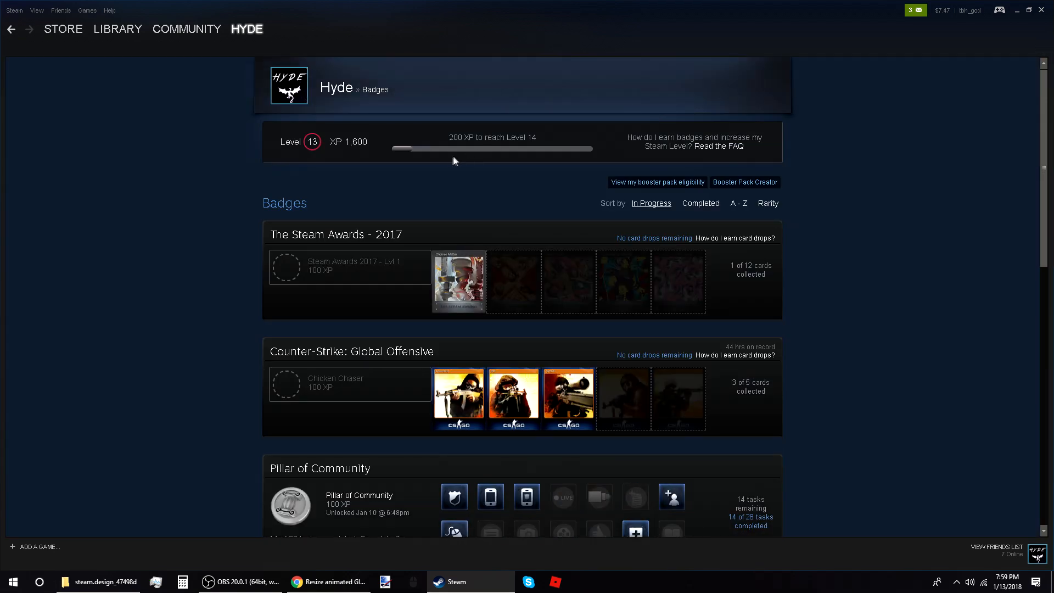
scroll(454, 160, down, 8)
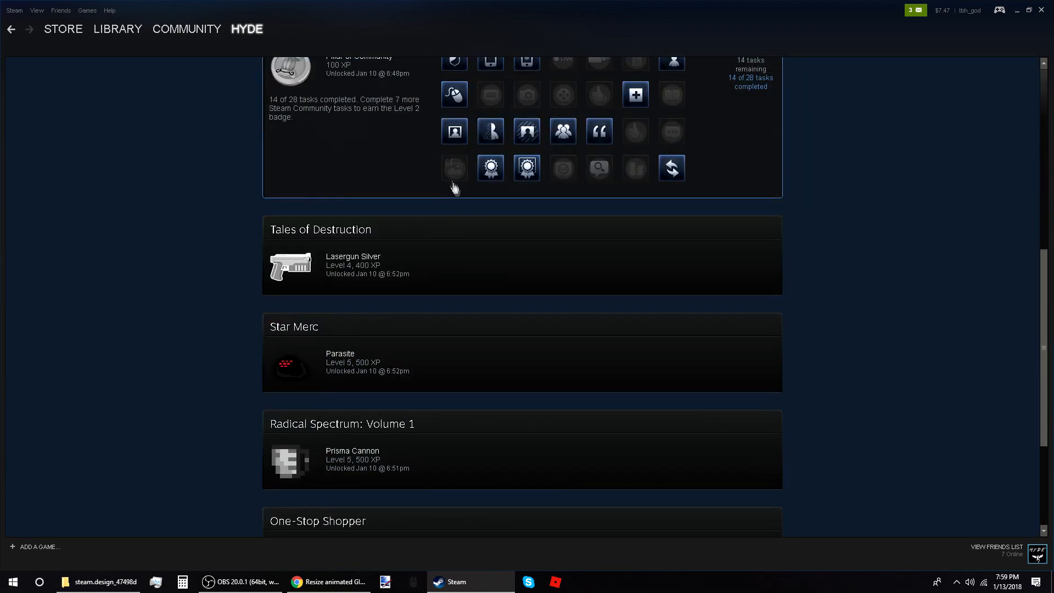
scroll(546, 302, up, 3)
scroll(565, 318, down, 4)
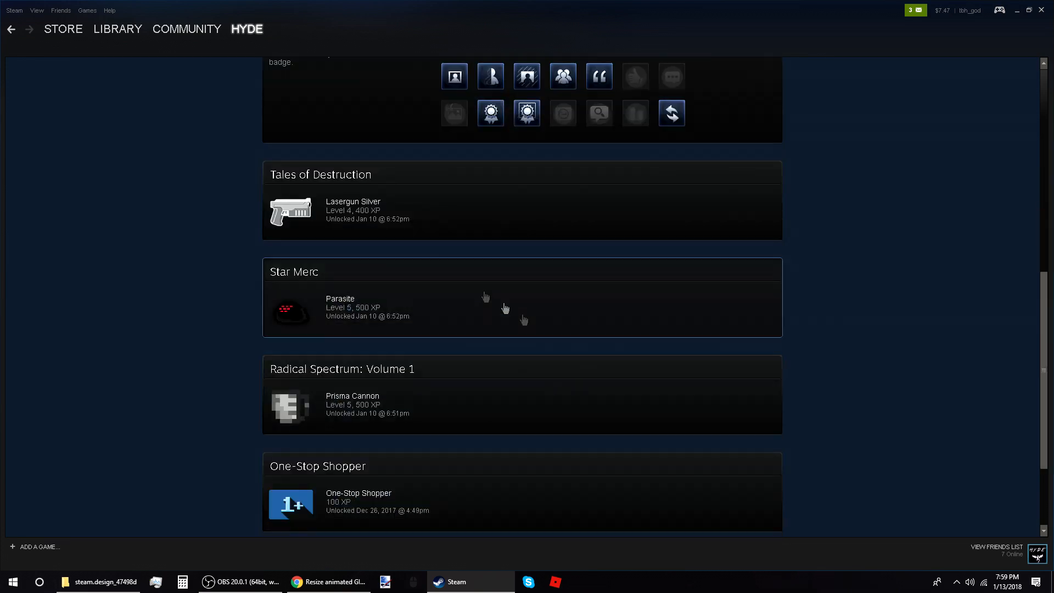
scroll(505, 308, down, 2)
scroll(440, 329, up, 11)
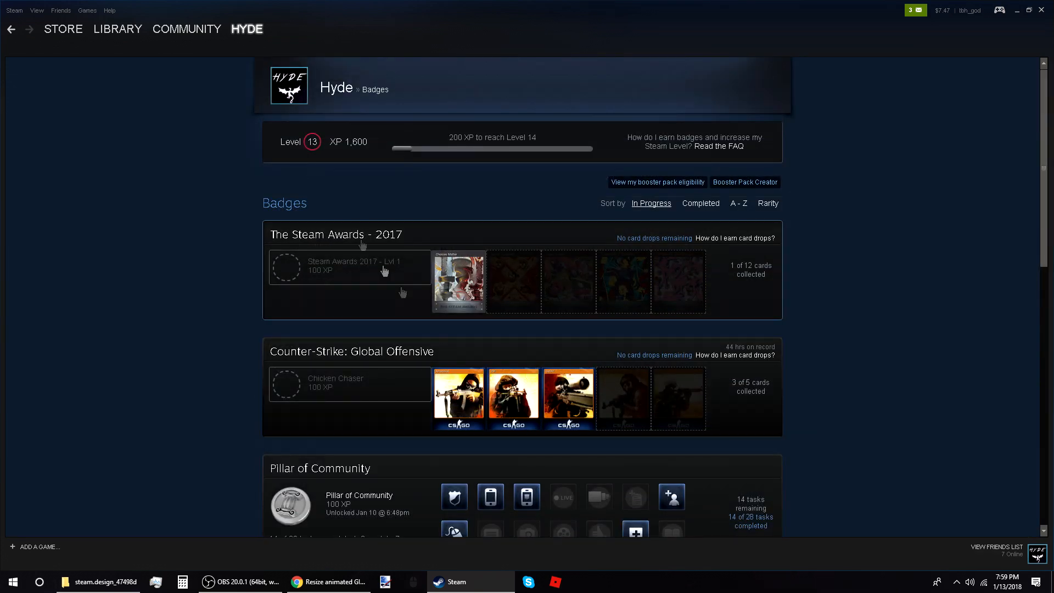
Return to the profile, open it for editing and set the Featured Showcase to Artwork Showcase
mouse_move(245, 30)
click(242, 56)
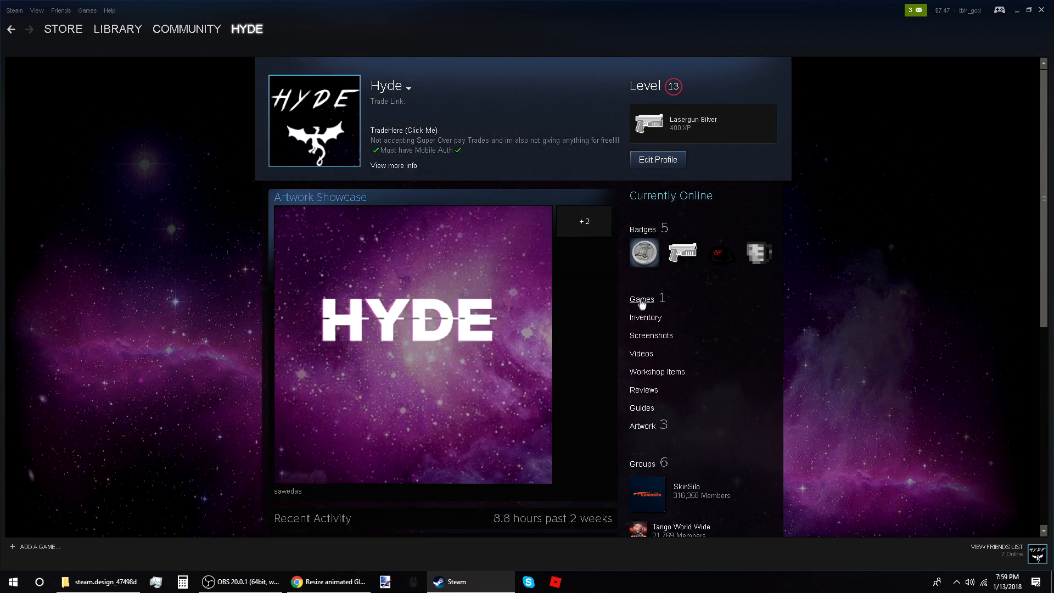
click(658, 158)
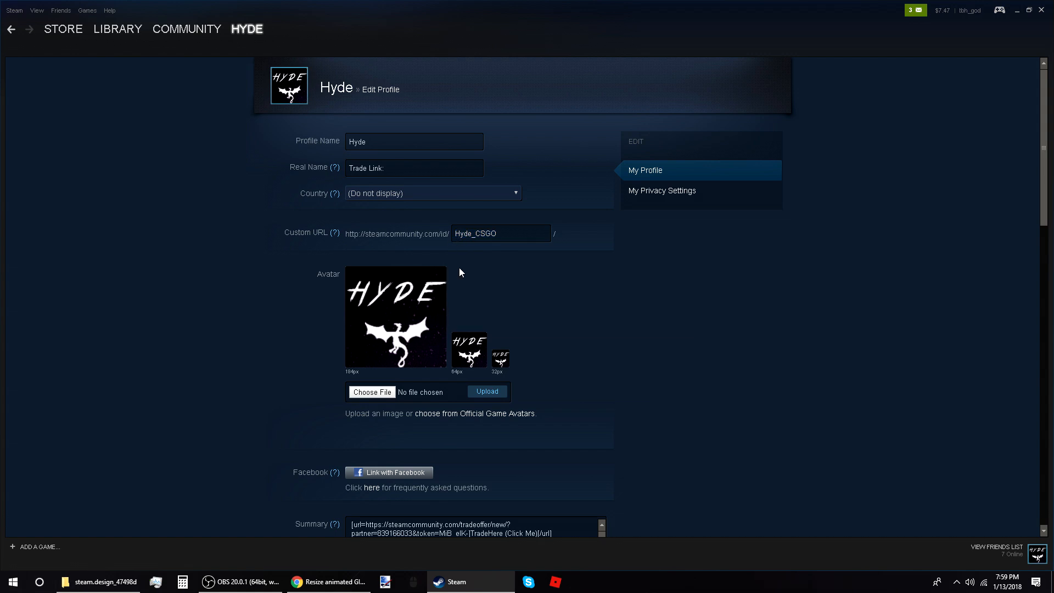
scroll(460, 272, down, 7)
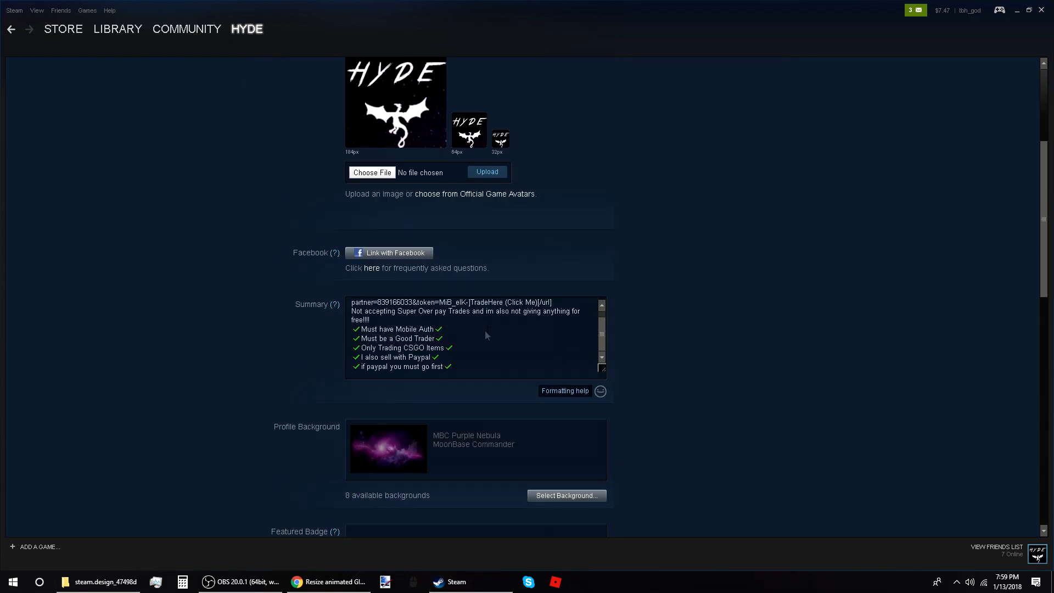
scroll(591, 307, down, 6)
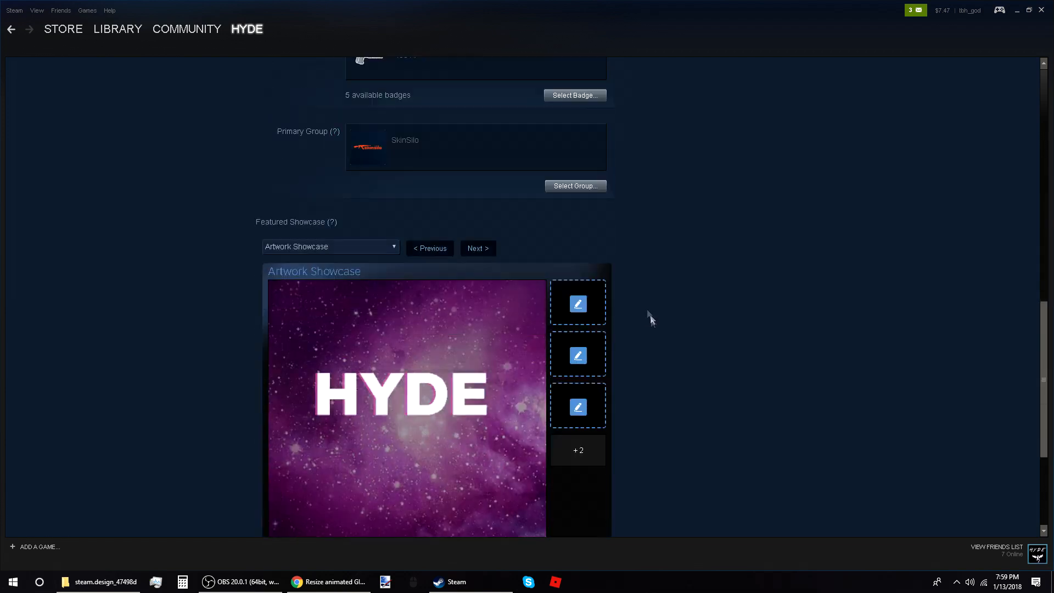
click(285, 248)
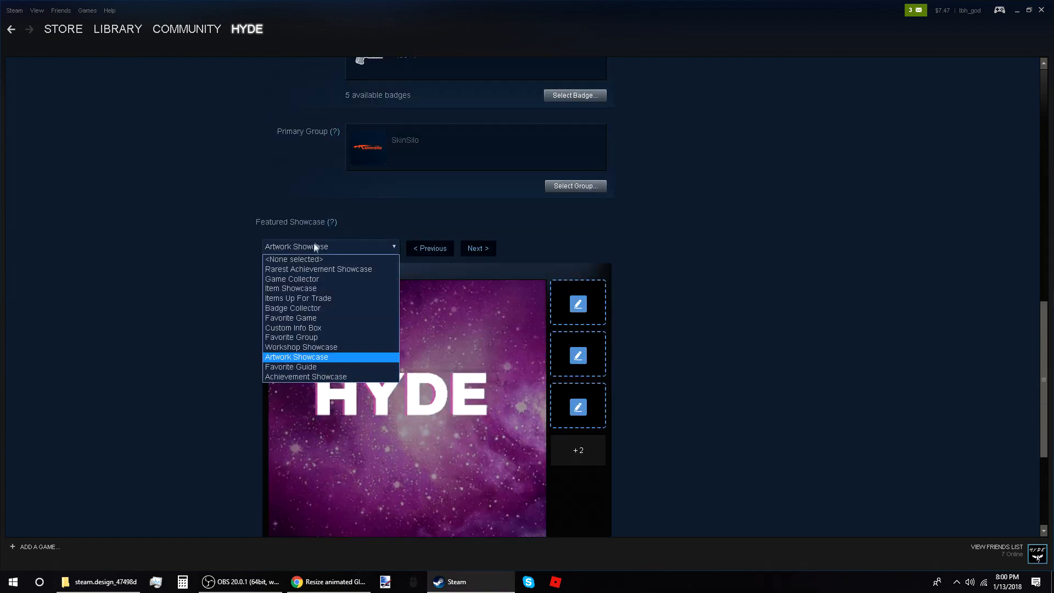
click(299, 357)
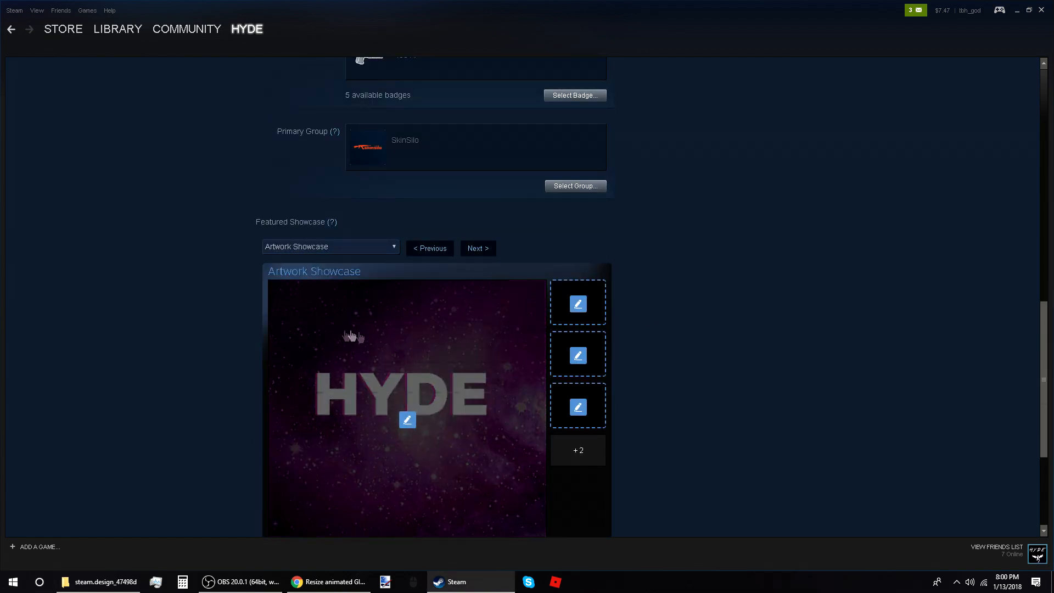
Look through the publicly visible images offered for the main Artwork Showcase slot and close the selection without choosing one
scroll(429, 287, down, 2)
click(407, 311)
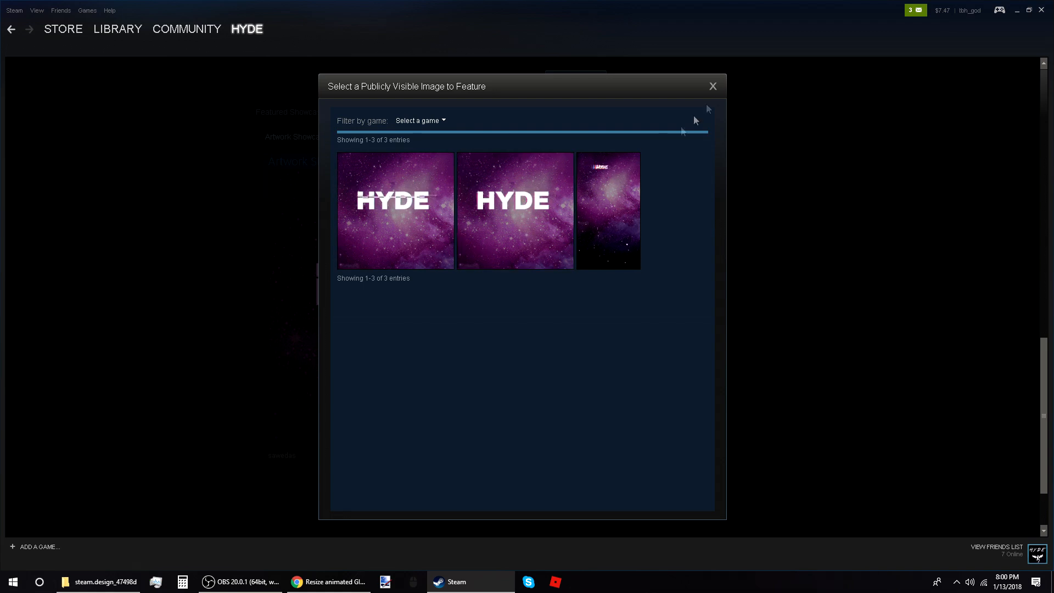
click(713, 87)
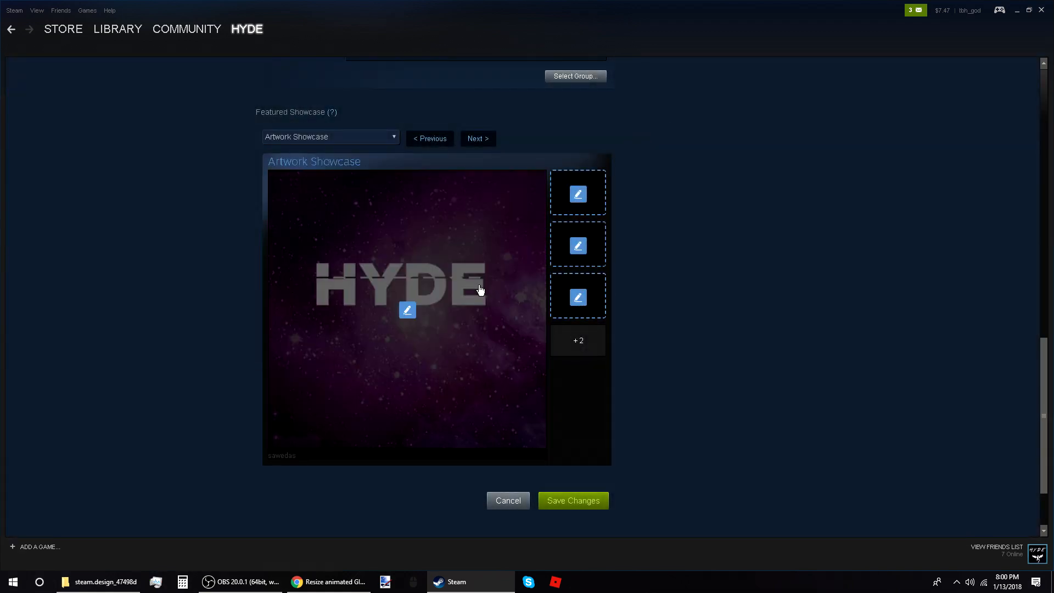
click(471, 285)
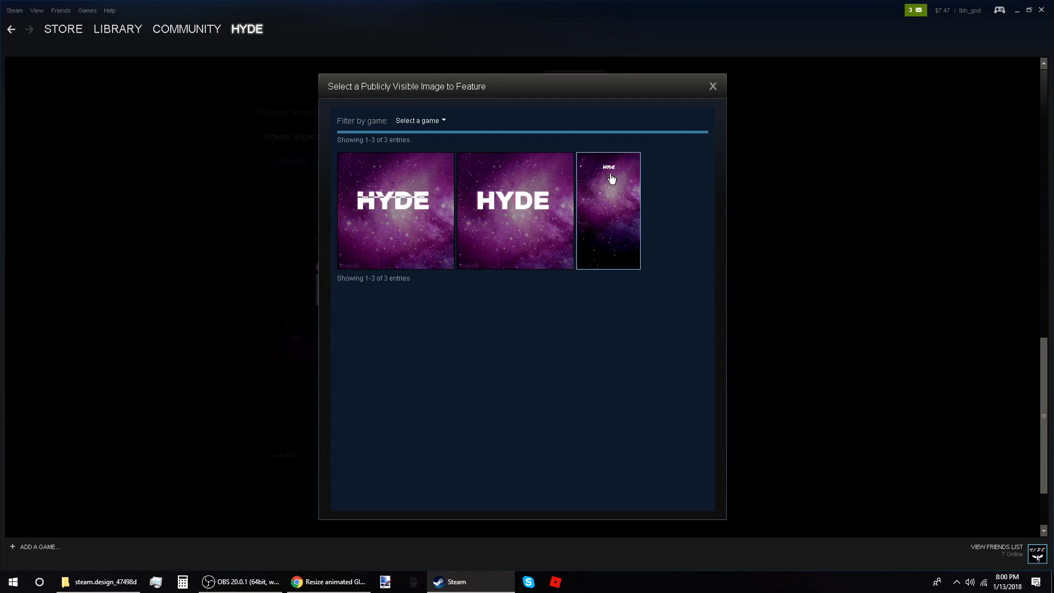
click(714, 86)
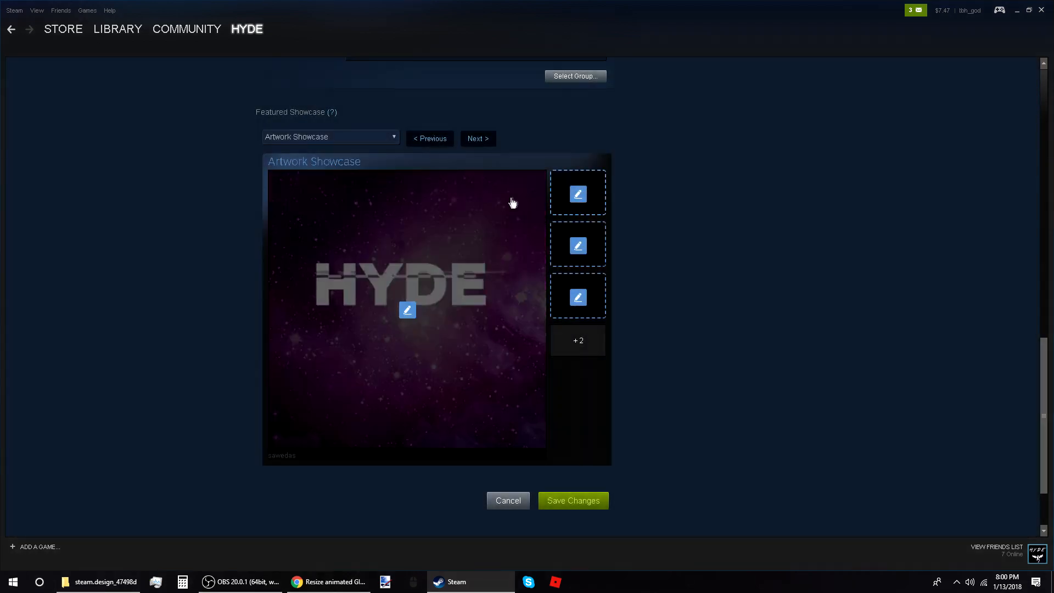
scroll(675, 263, down, 2)
scroll(645, 283, up, 6)
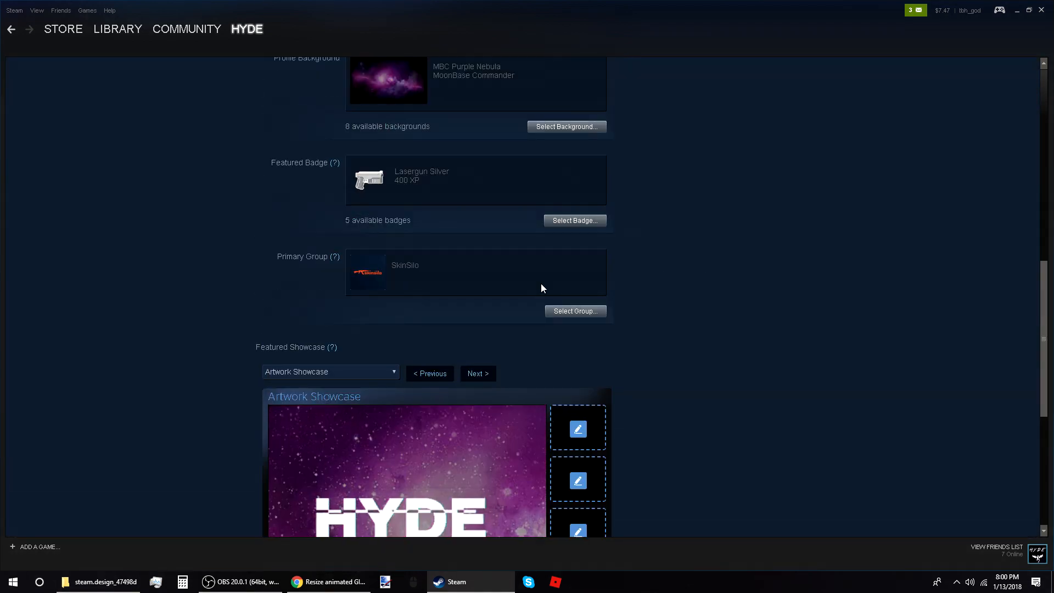
Look over the Summary, Profile Background, Featured Badge and Artwork Showcase settings on the profile editing page
scroll(447, 282, up, 3)
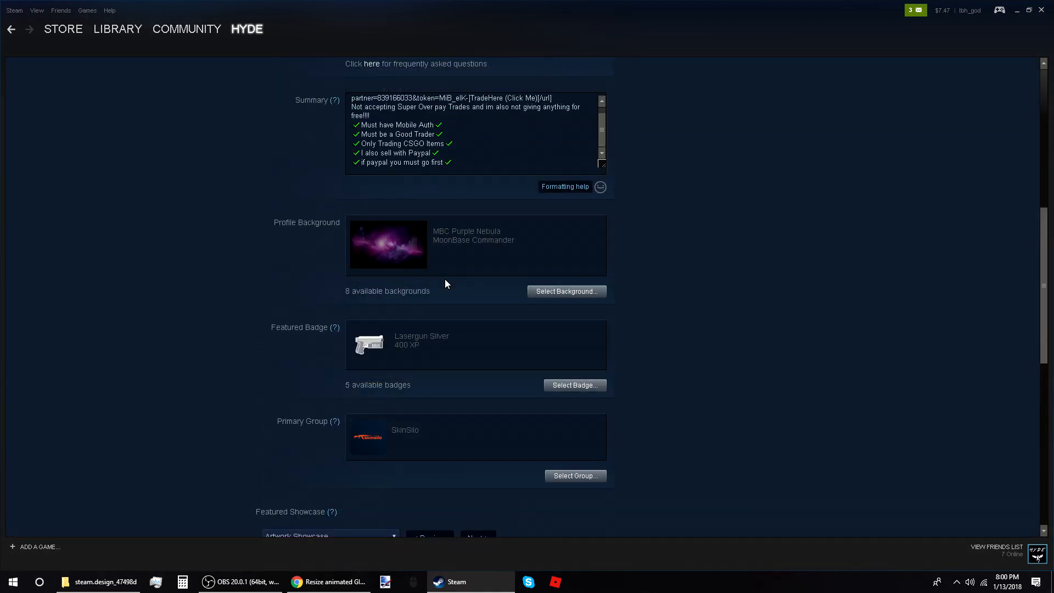
scroll(536, 292, up, 2)
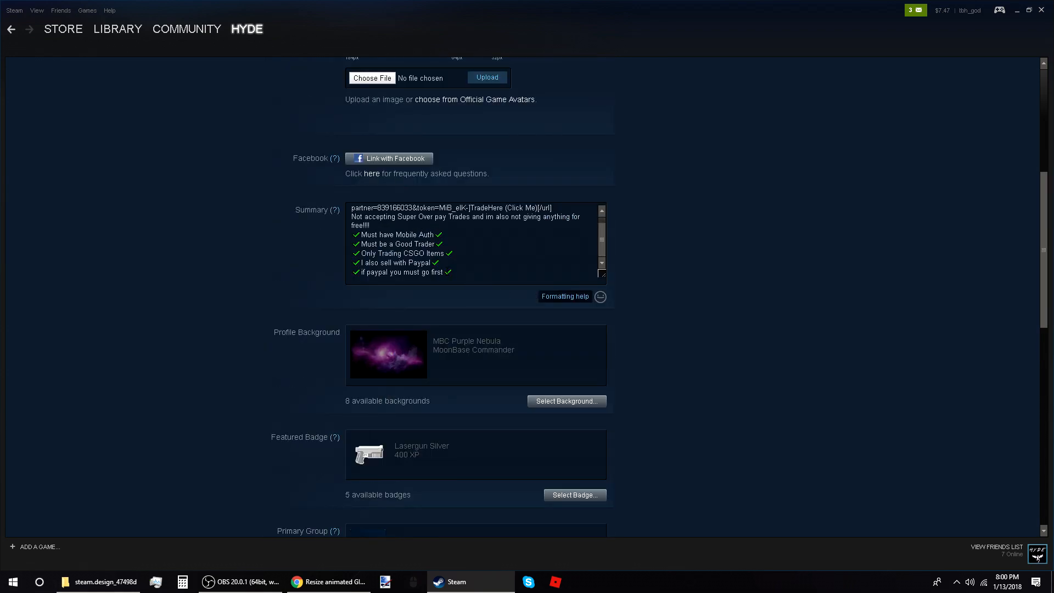
scroll(474, 258, up, 1)
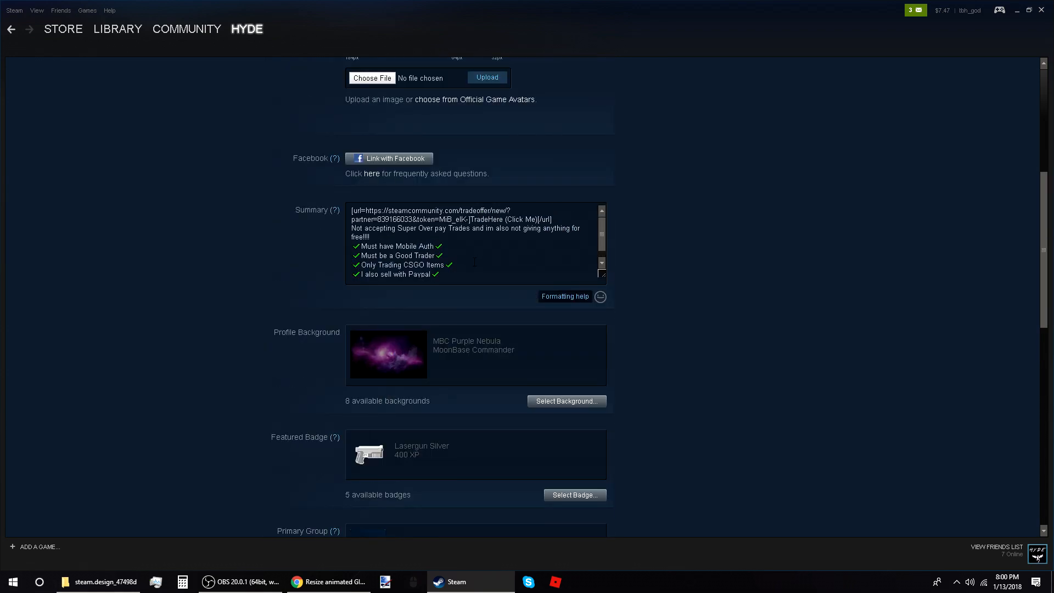
scroll(475, 262, down, 1)
scroll(584, 447, down, 9)
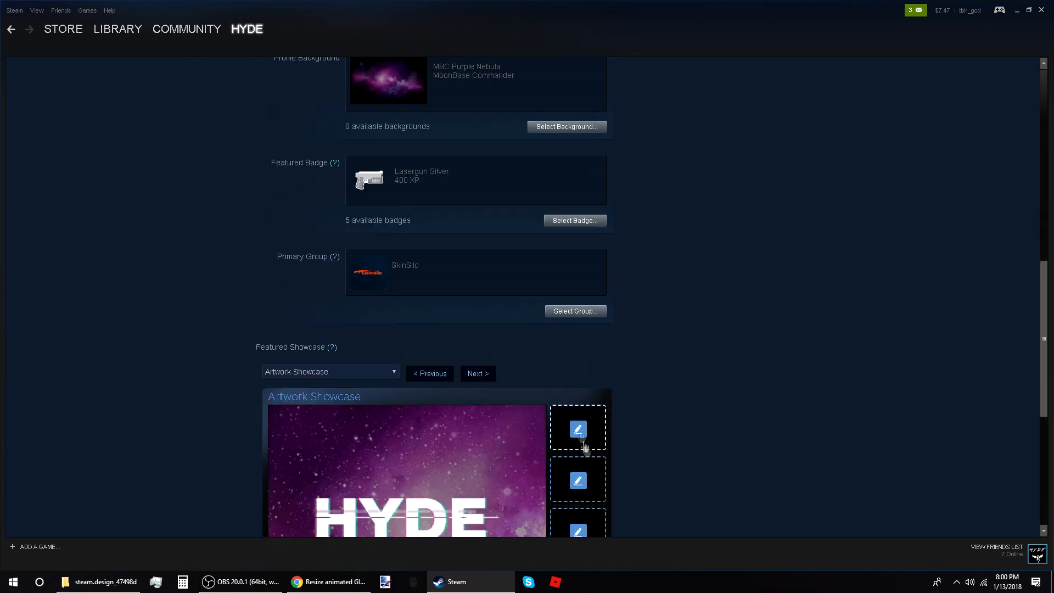
scroll(474, 353, up, 1)
scroll(473, 353, up, 15)
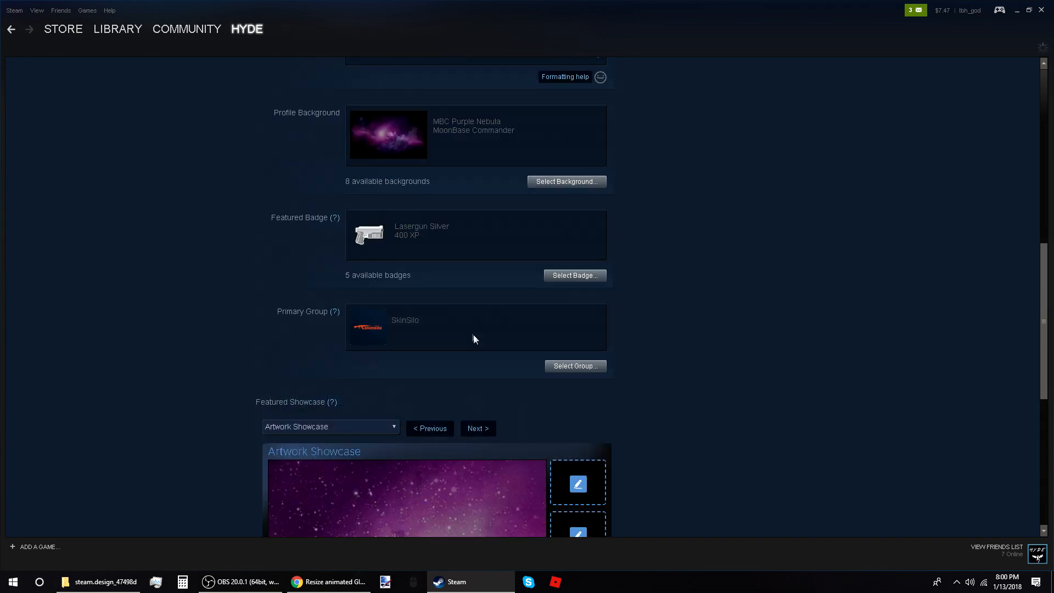
scroll(424, 289, down, 8)
scroll(426, 253, up, 2)
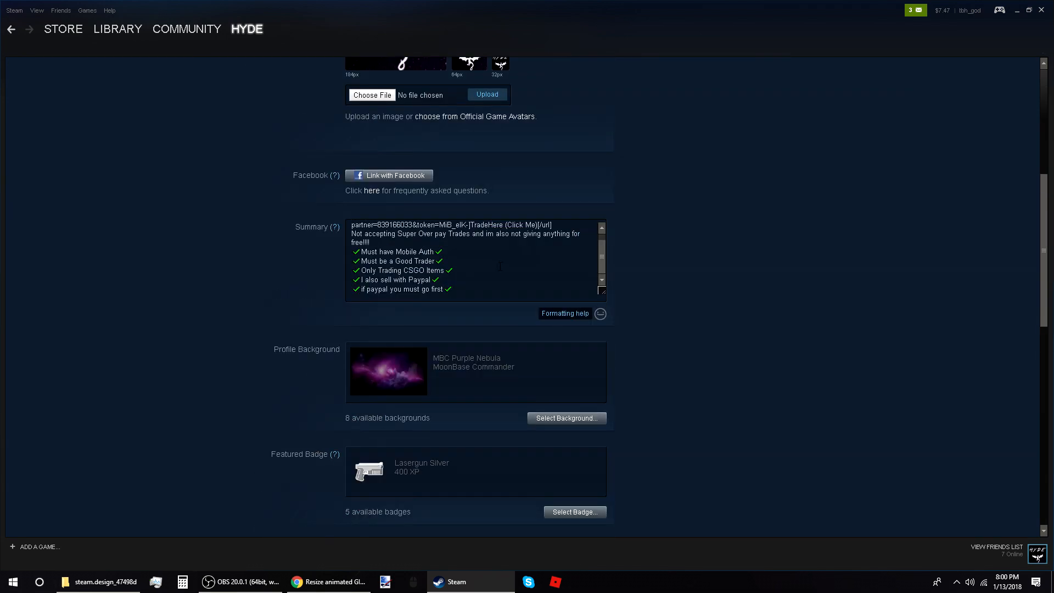
Go to the profile, try the TradeHere (Click Me) link in the summary, and return to the profile page
mouse_move(243, 43)
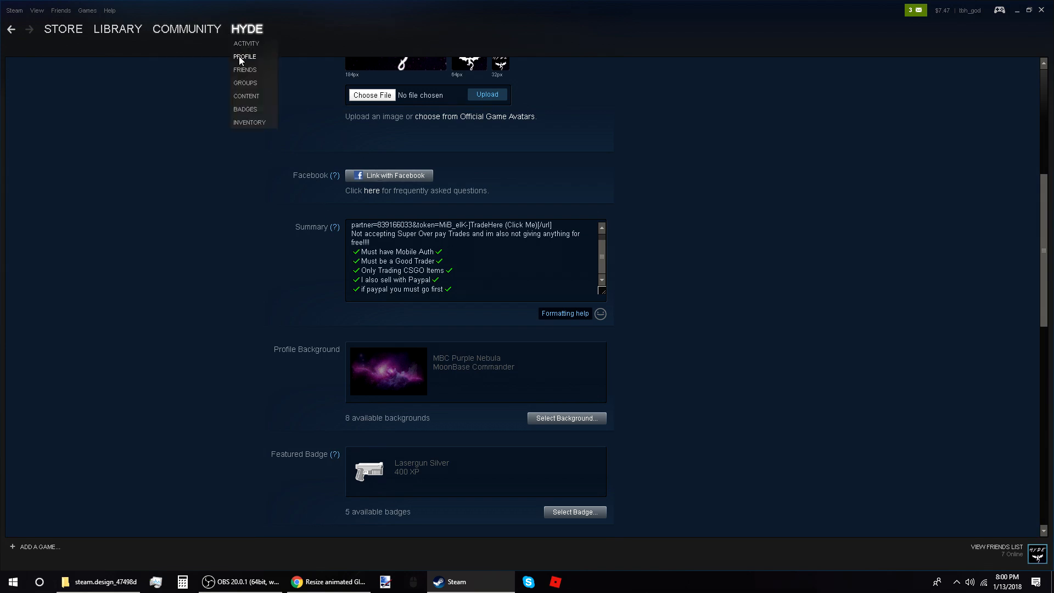
click(242, 62)
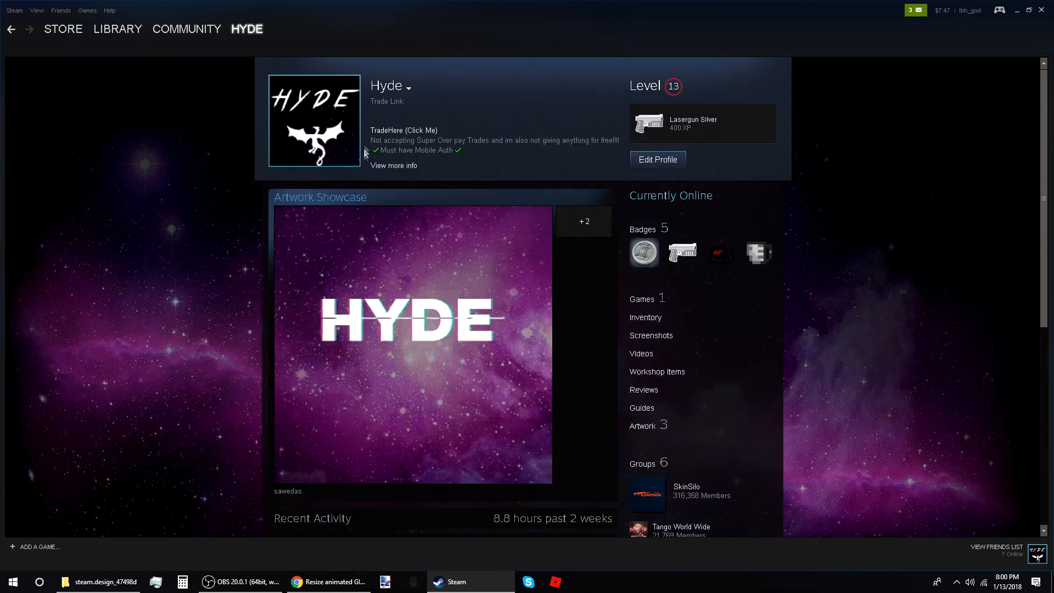
click(396, 132)
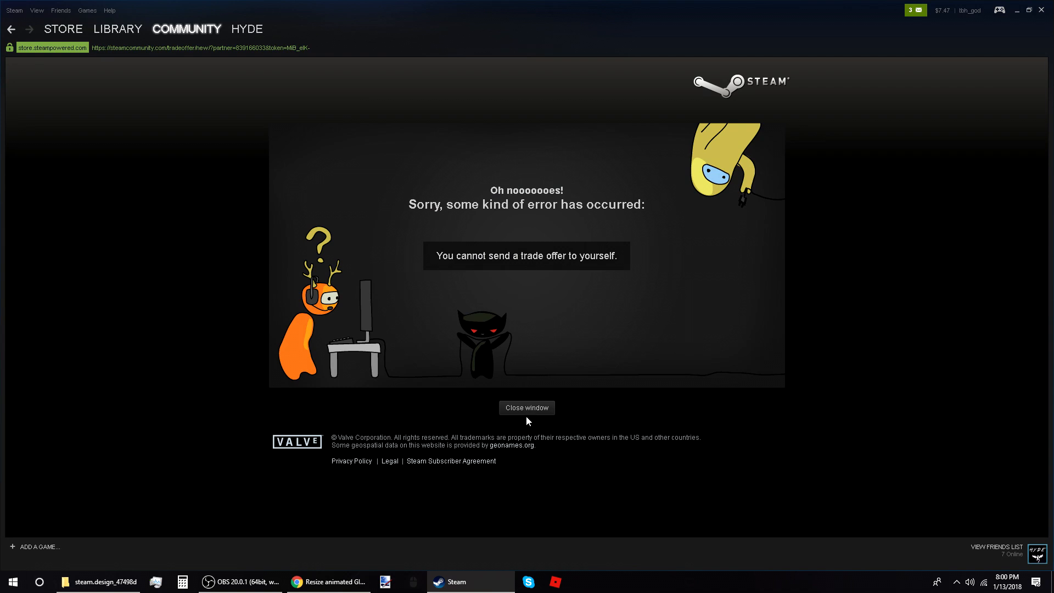
click(524, 409)
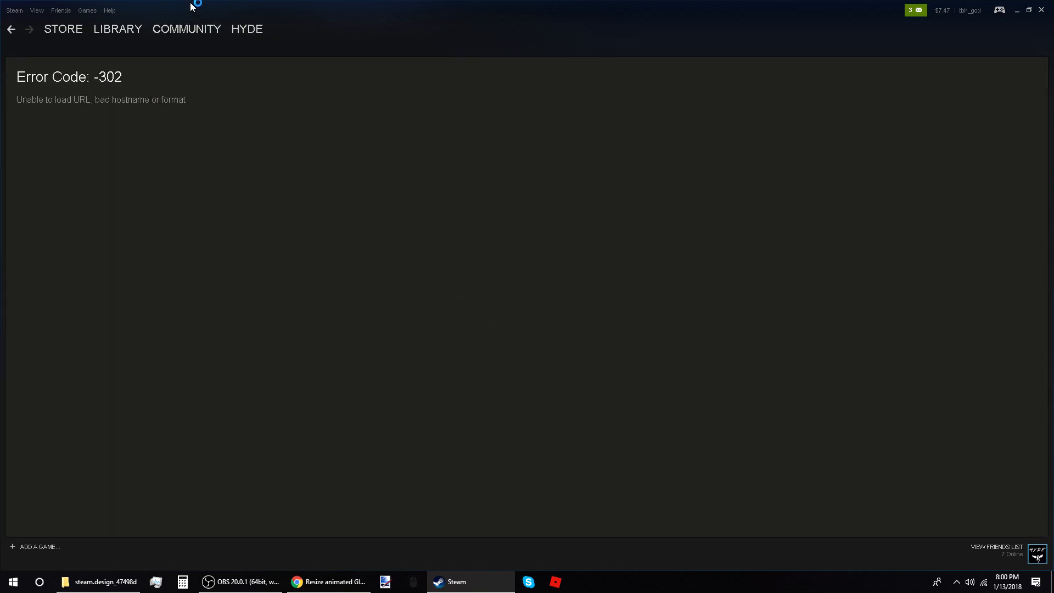
click(250, 29)
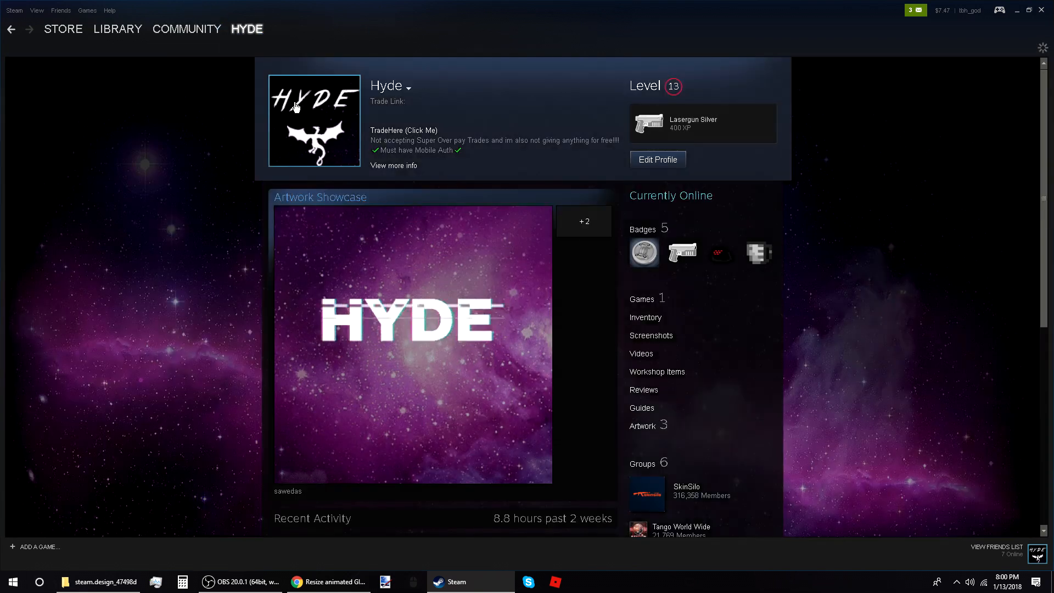
View the full profile info, read through the listed trading conditions, and close it
click(395, 166)
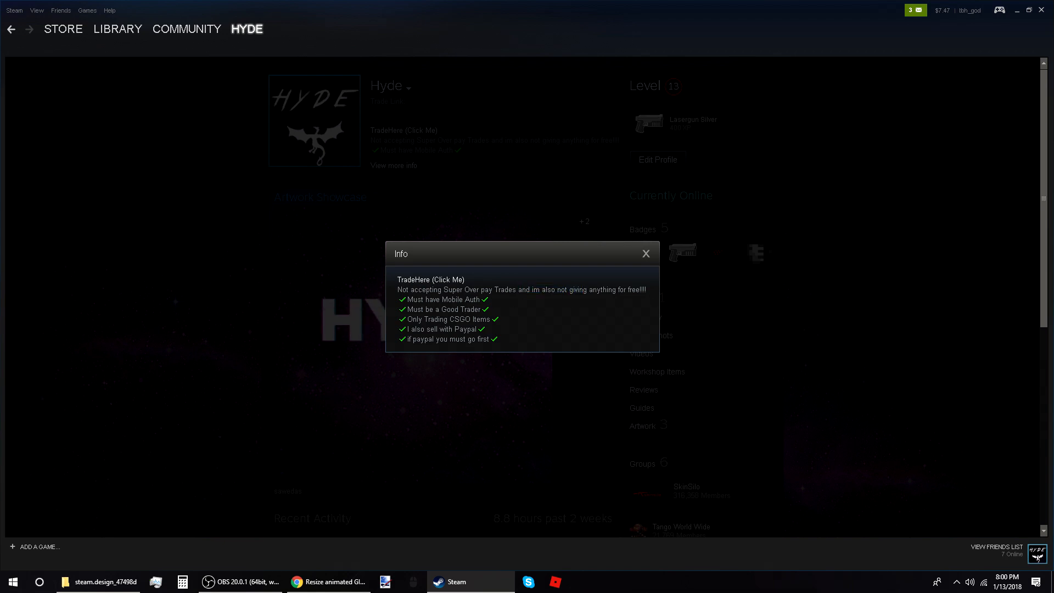
drag(408, 299, 451, 320)
click(437, 310)
click(463, 330)
click(417, 338)
drag(391, 338, 426, 347)
click(427, 347)
click(646, 255)
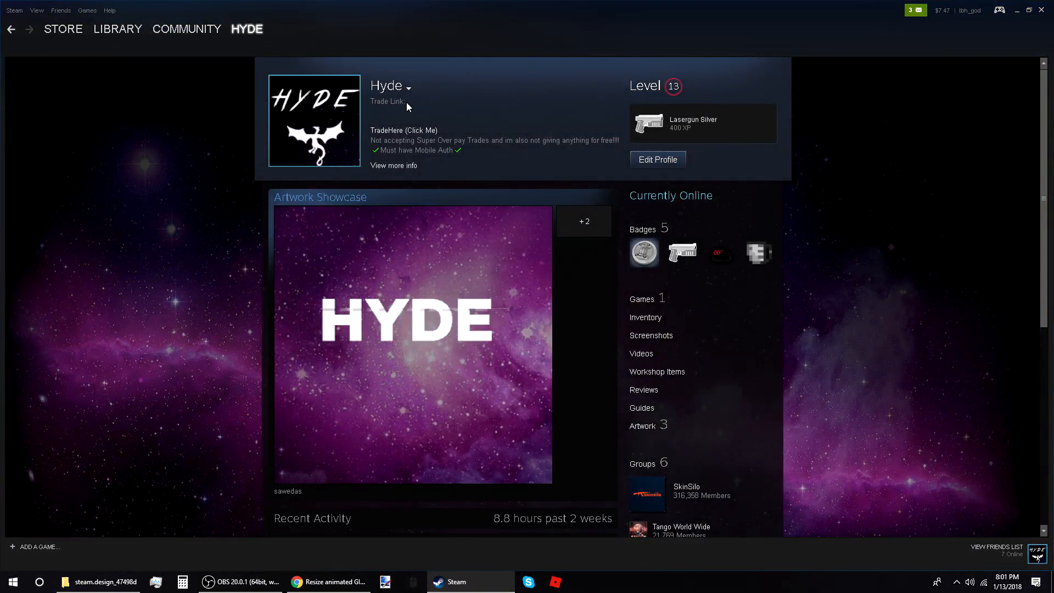
Open the profile for editing and examine the url markup of the trade link in the Summary
click(658, 159)
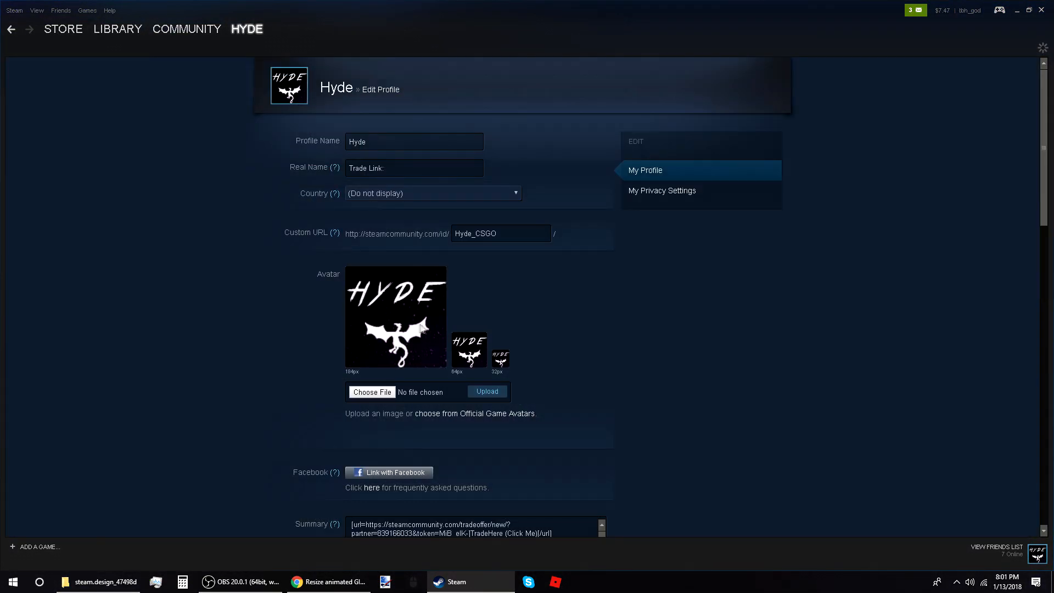
scroll(479, 332, down, 4)
mouse_move(336, 307)
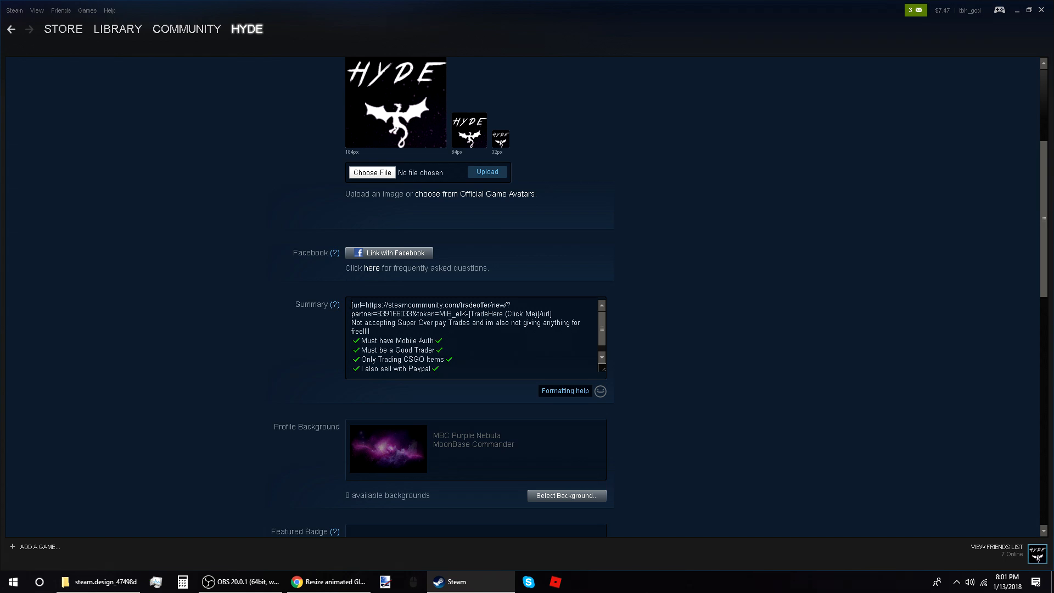
drag(352, 305, 524, 313)
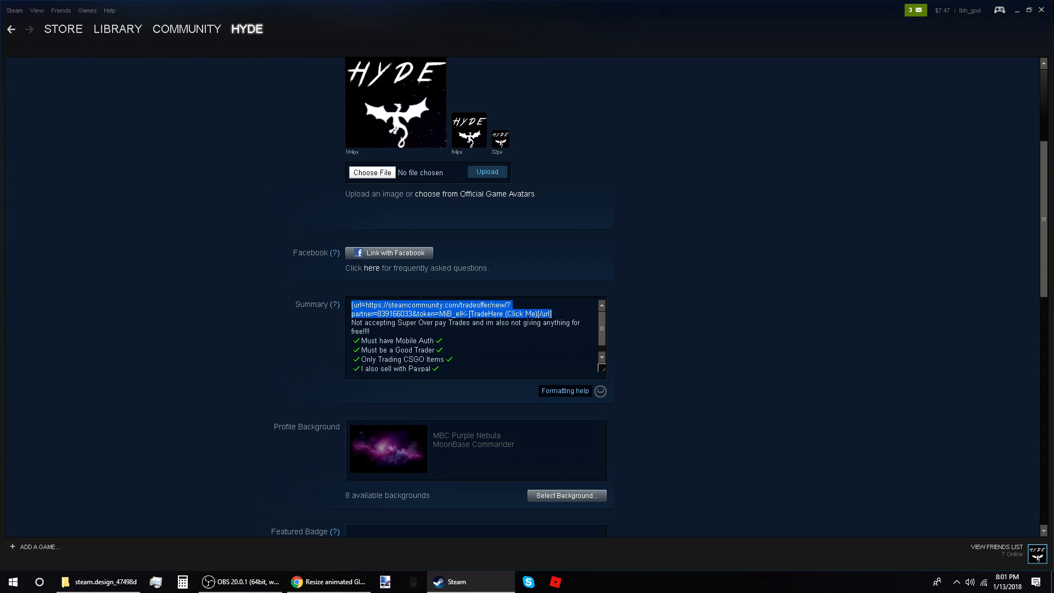
click(366, 305)
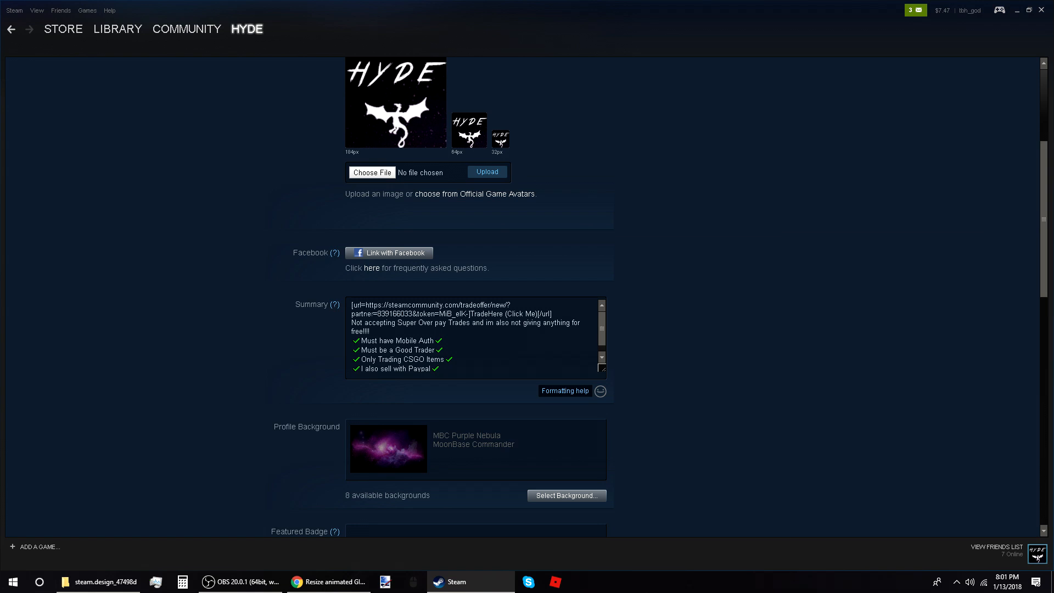
scroll(438, 393, down, 7)
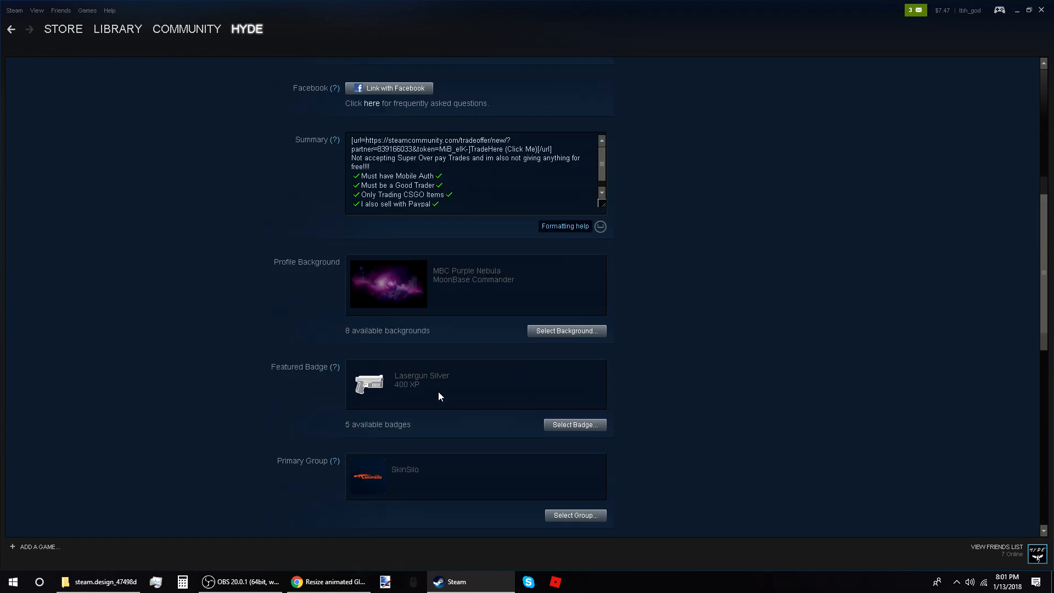
scroll(337, 484, up, 6)
Switch to Chrome and replace the page address with the sample opening markup "[url=(steamtradelink", without loading it
click(329, 581)
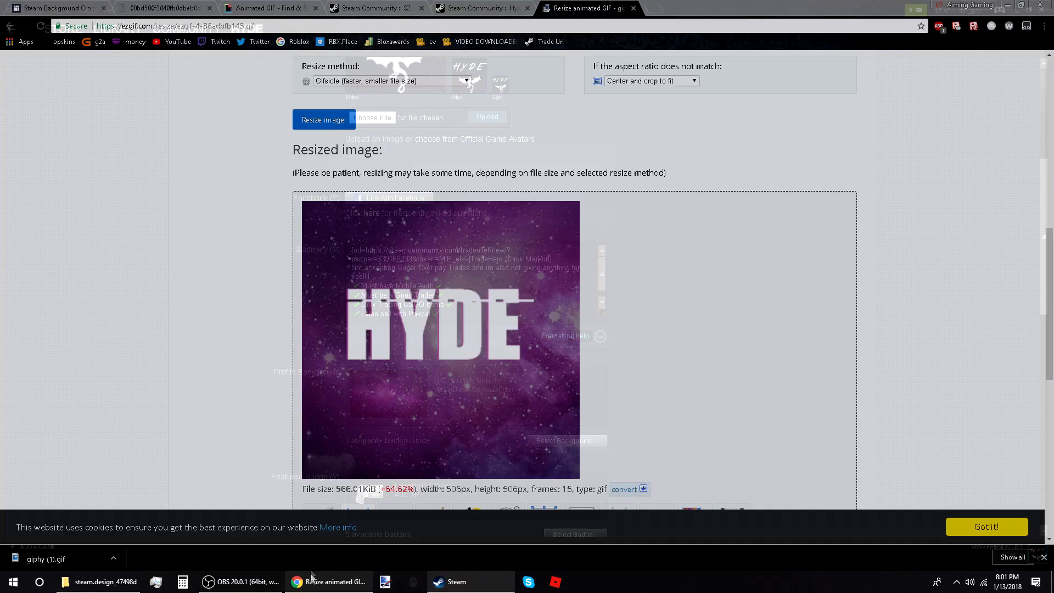
click(631, 26)
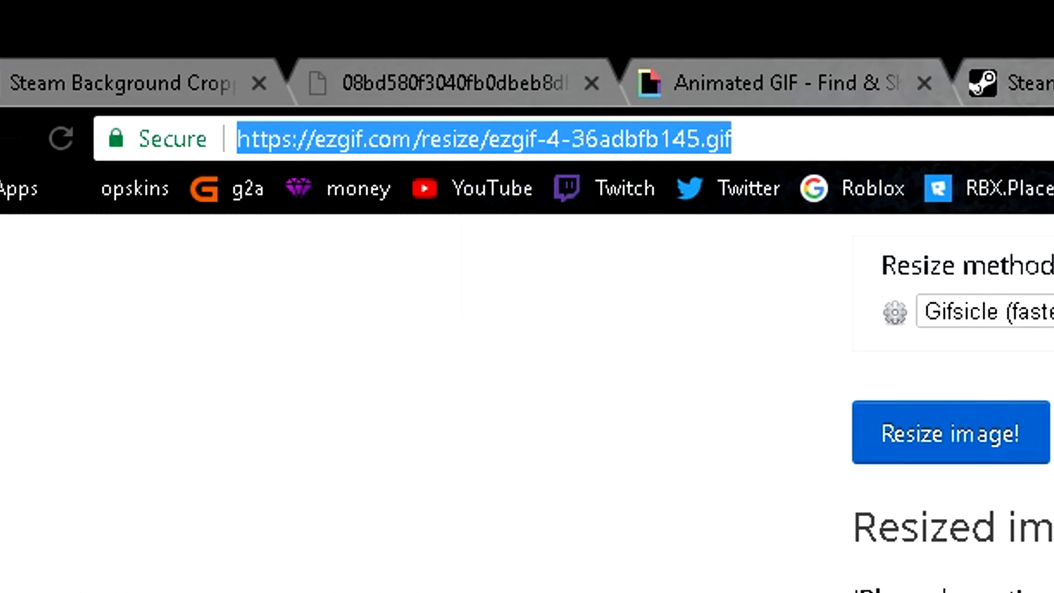
text([)
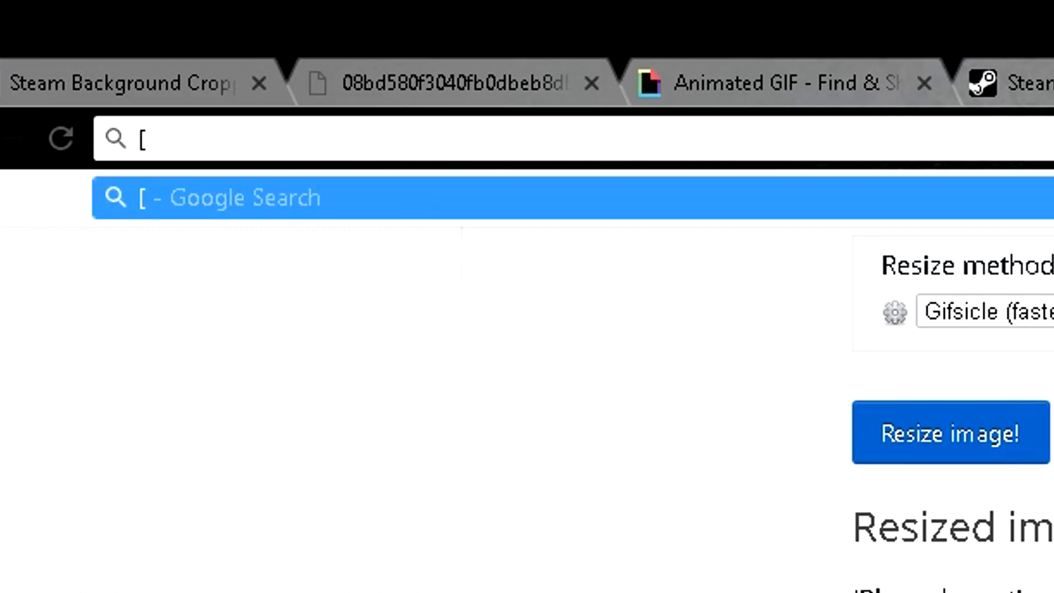
text(url=)
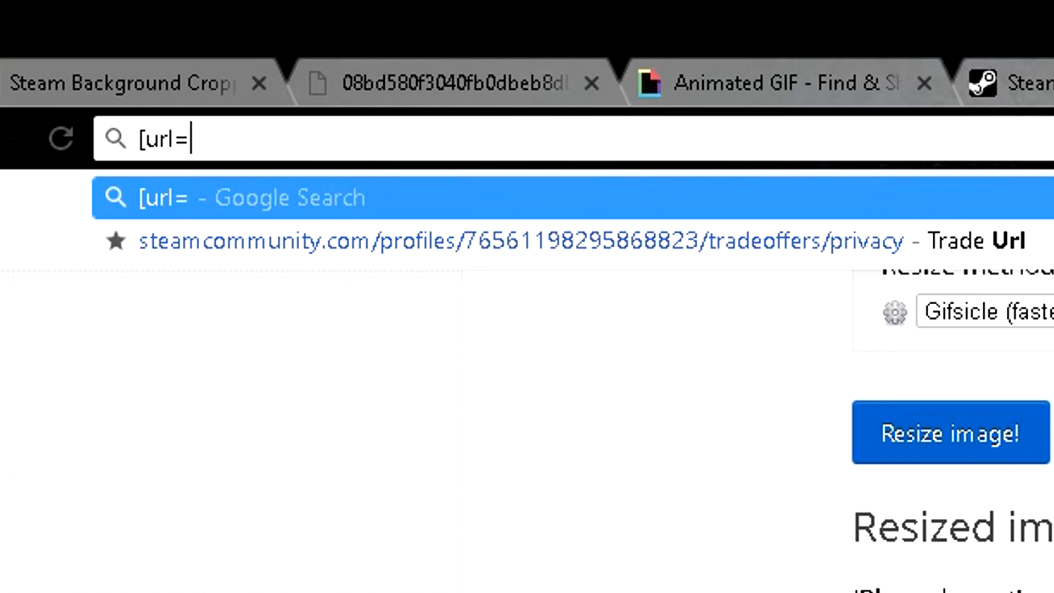
text((steam )
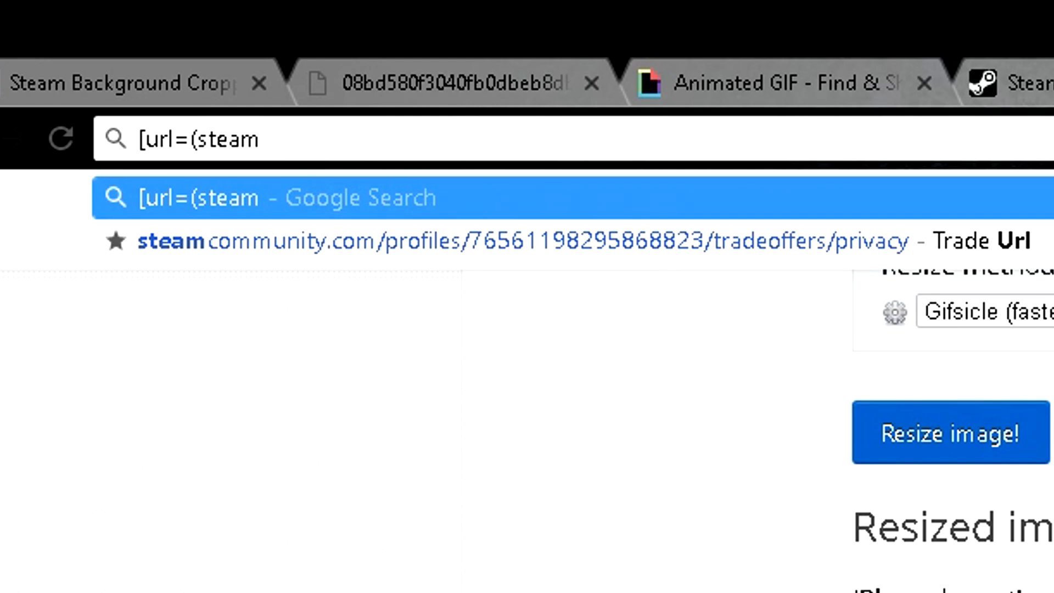
text(trade)
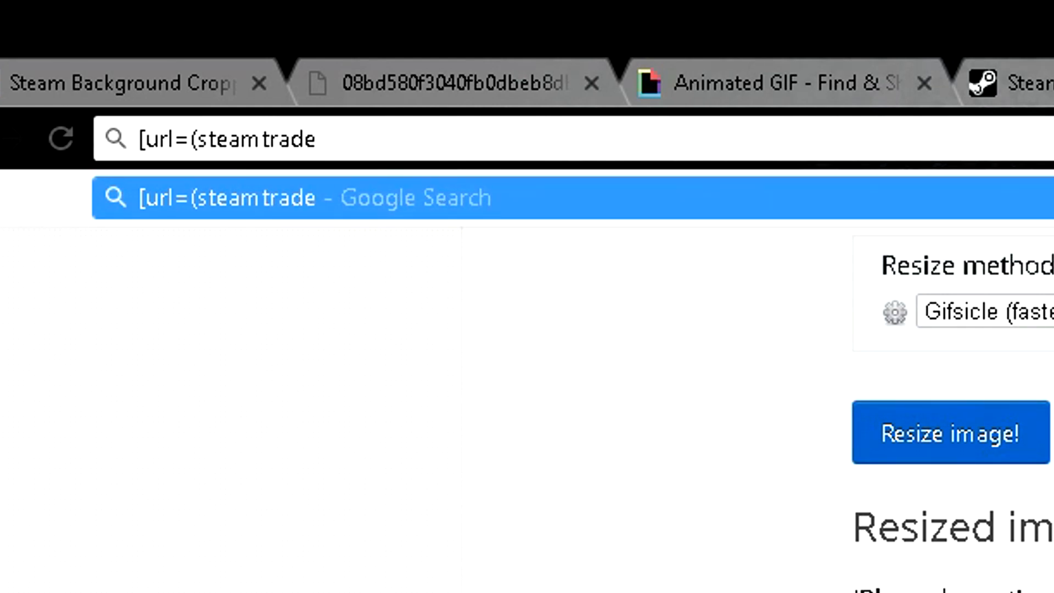
text(link)
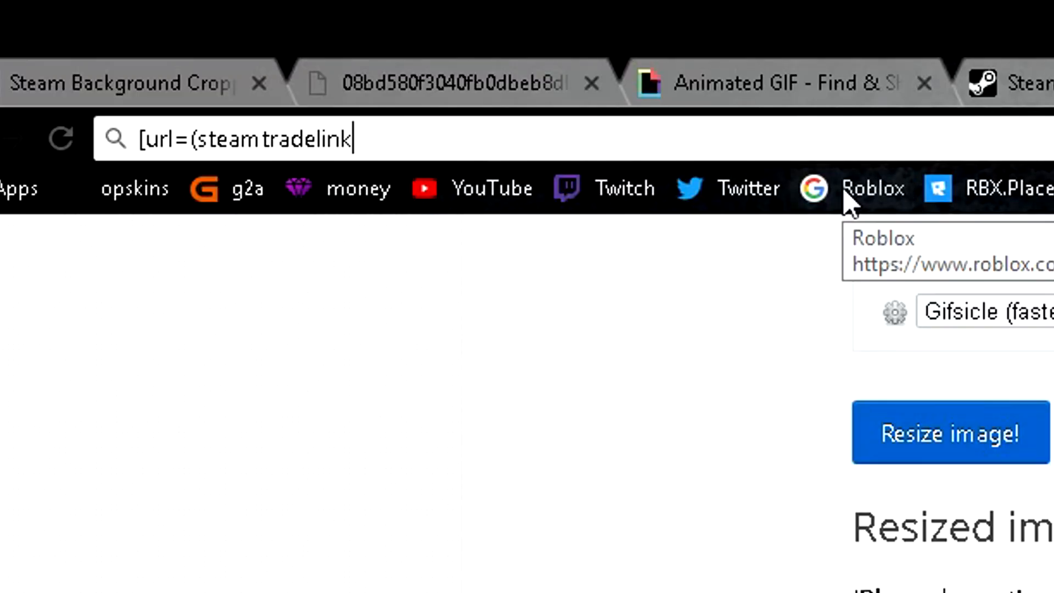
Close the sample opening tag with "]" and add the link text "TradeMe" directly after it
text(]()
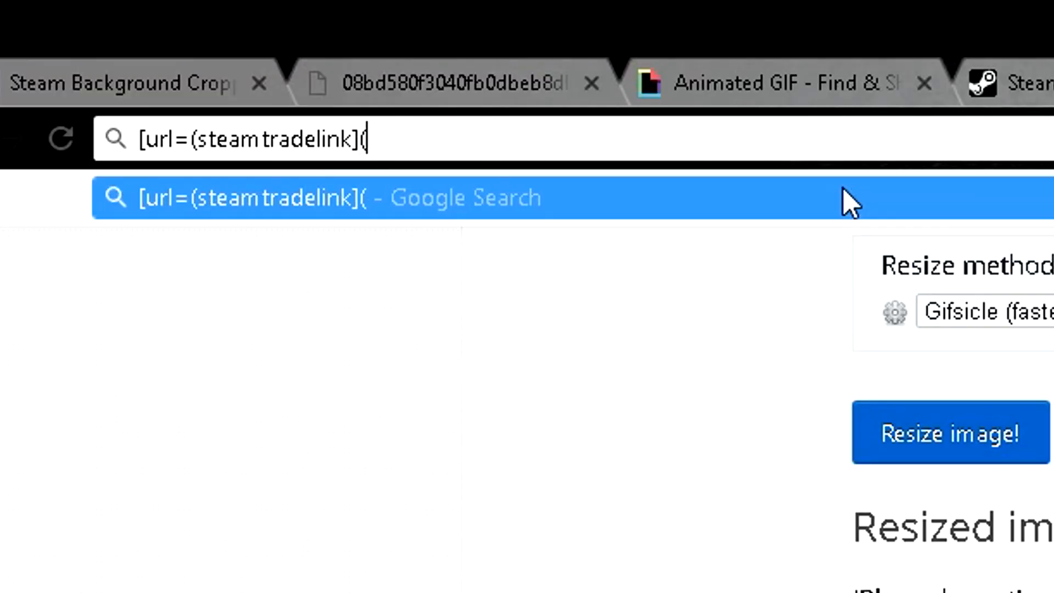
key(BackSpace)
text((Trad)
key(BackSpace)
key(BackSpace)
key(BackSpace)
key(BackSpace)
key(BackSpace)
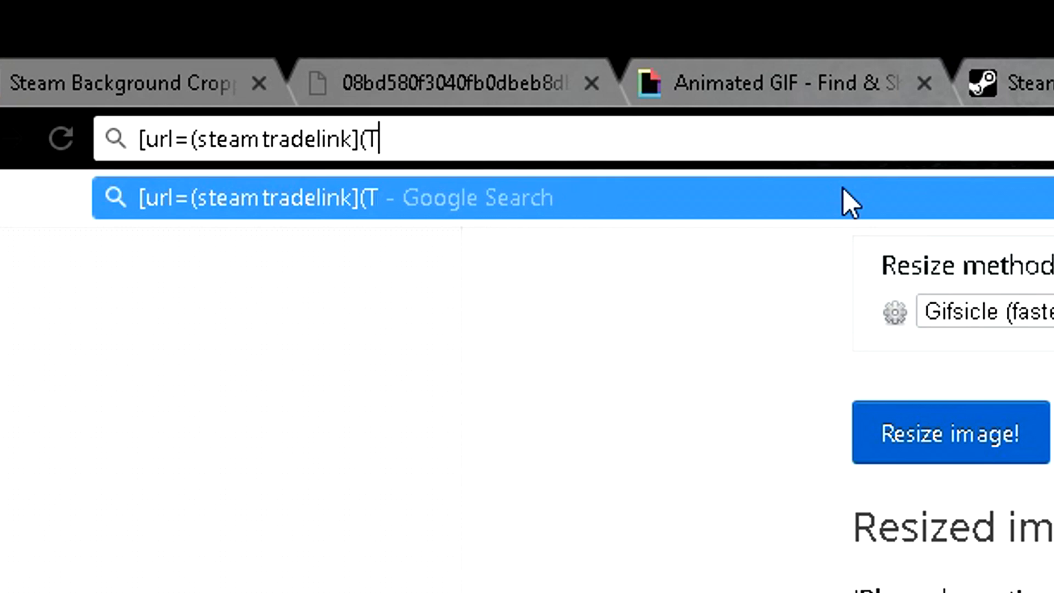
text(Trade)
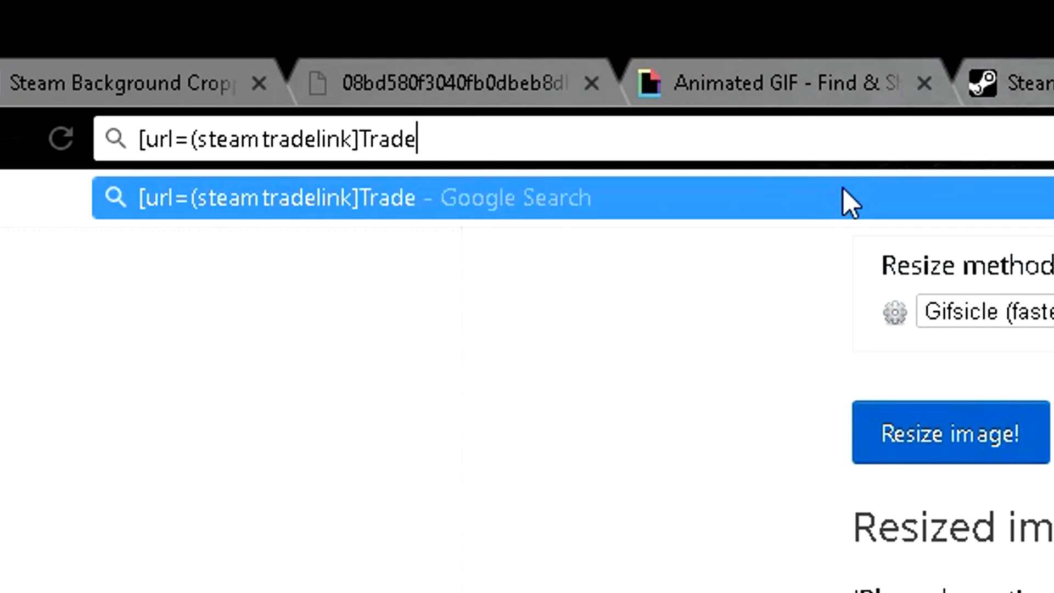
text(Me)[/url)
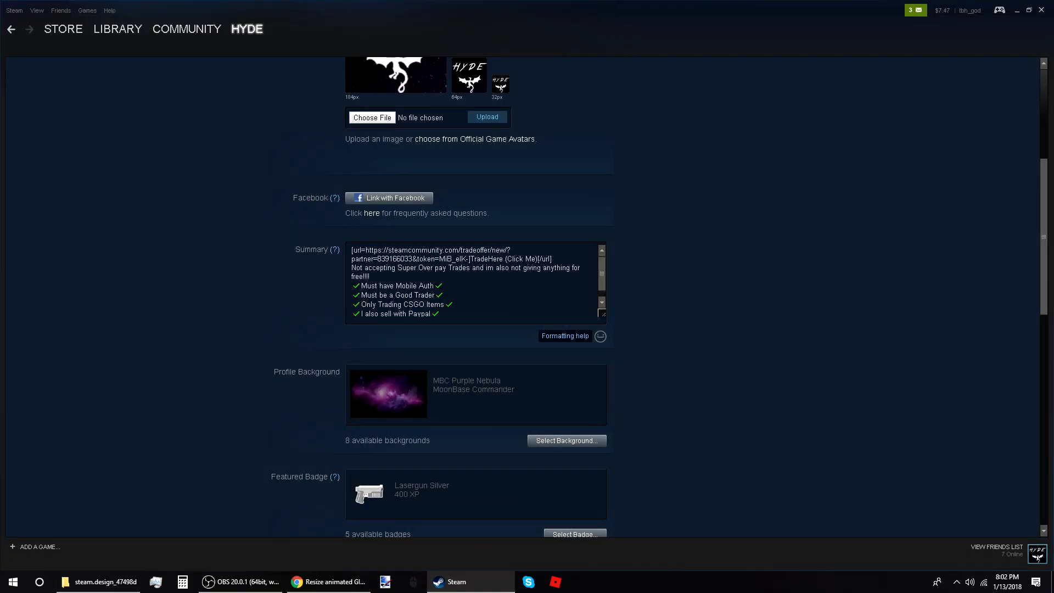
Check the Summary markup in Steam against the sample in Chrome and end the sample with the closing tag "[/url]"
click(470, 581)
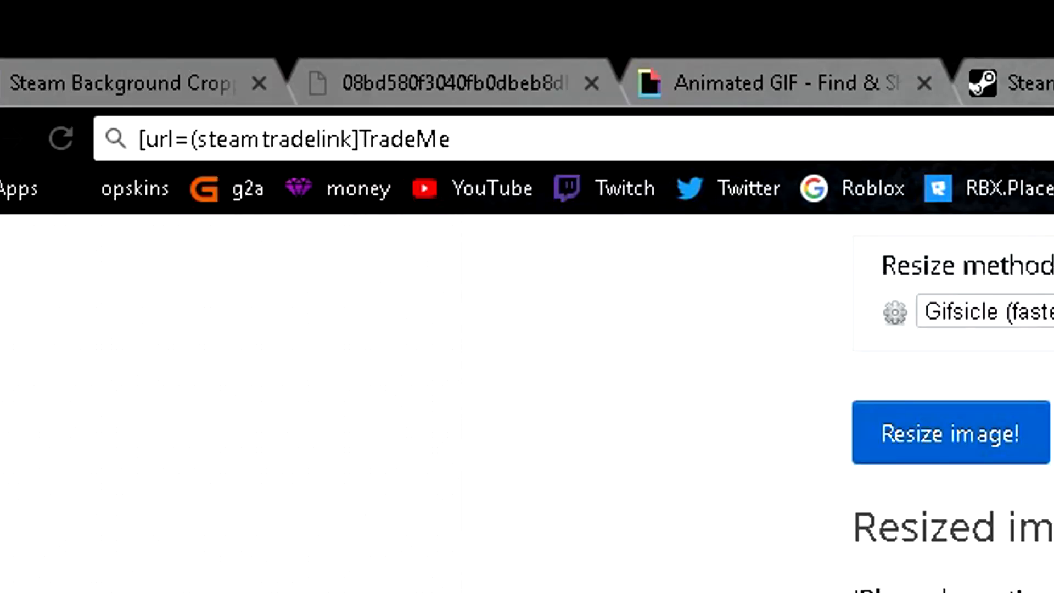
text([)
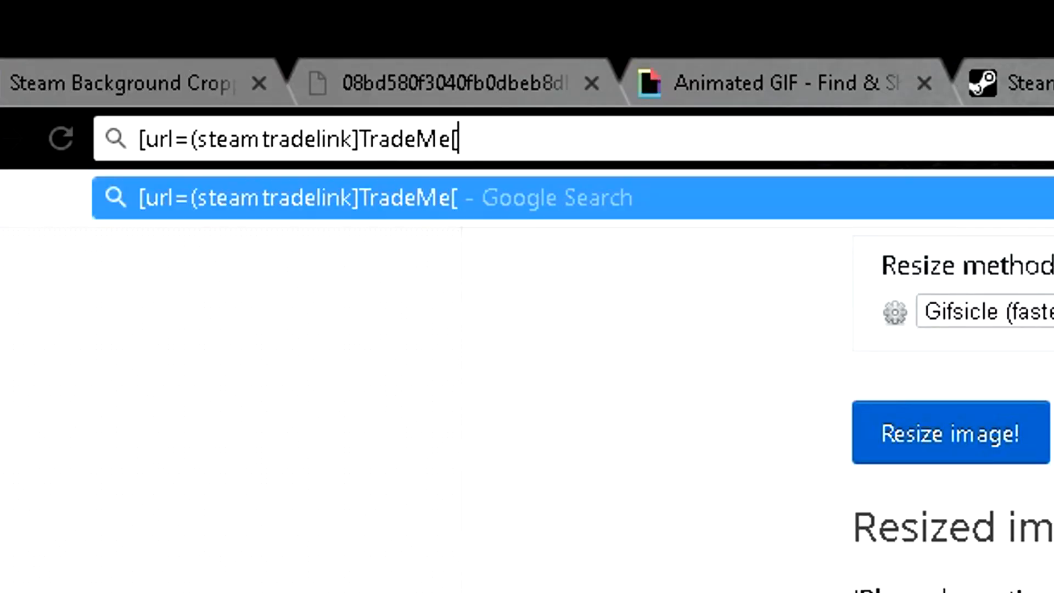
text(url)
key(BackSpace)
key(BackSpace)
text(/url)
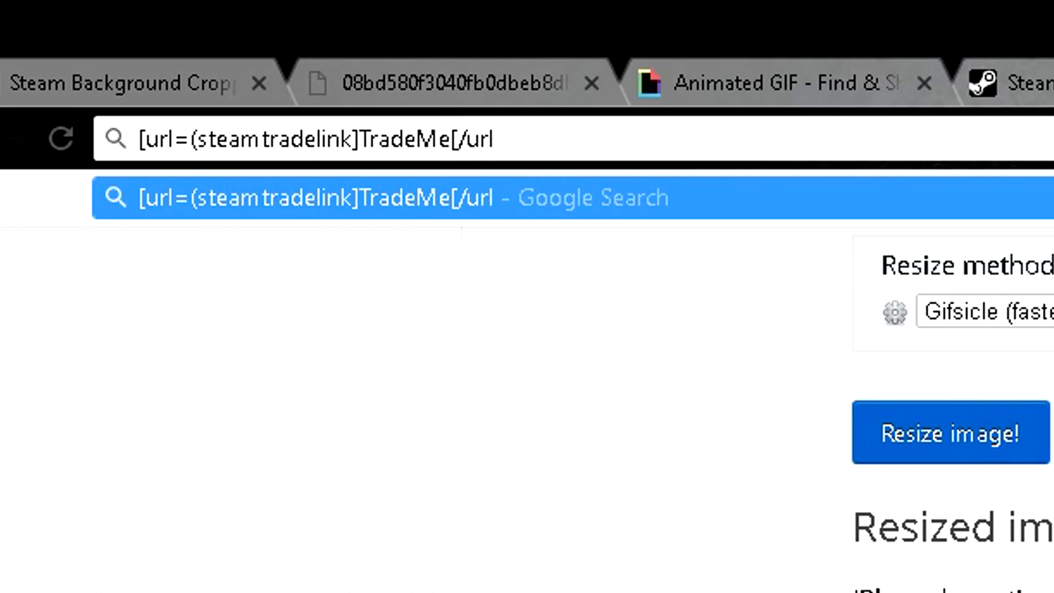
text(])
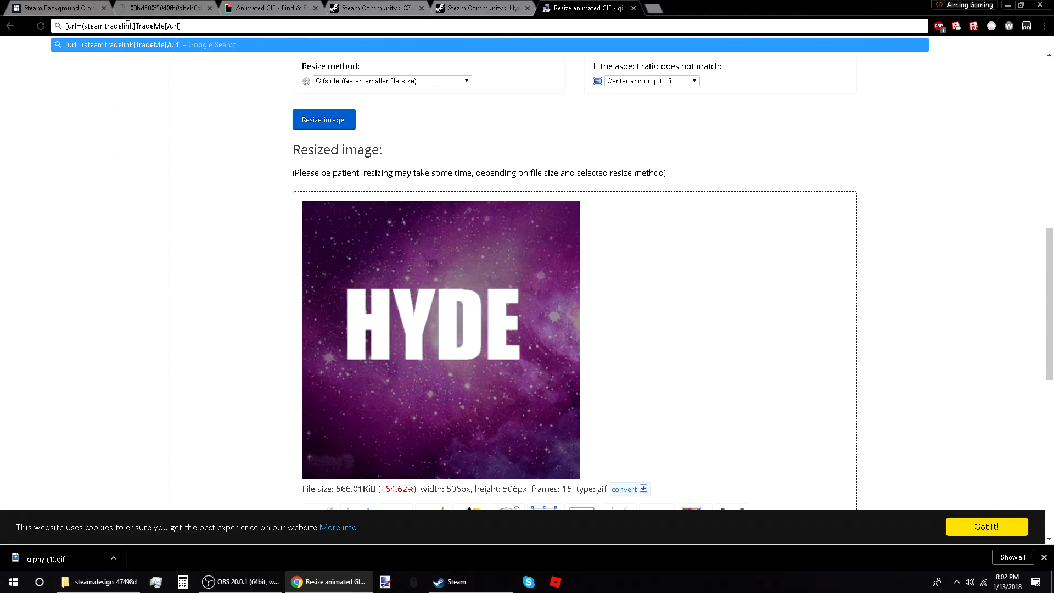
Switch to Steam, leave the profile editing page and return to the profile
click(453, 581)
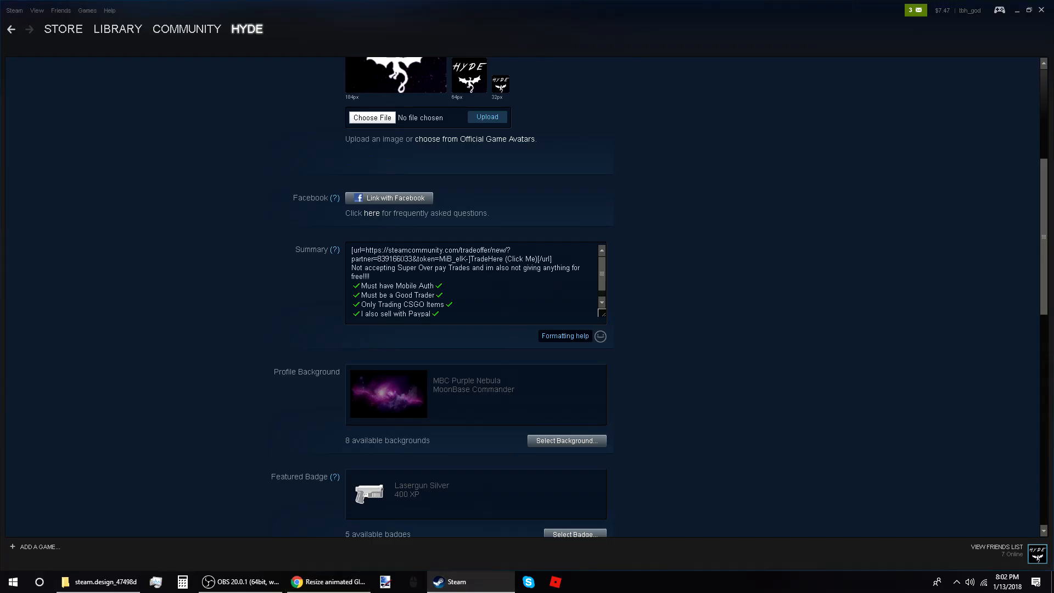
scroll(197, 121, up, 5)
mouse_move(248, 33)
click(247, 54)
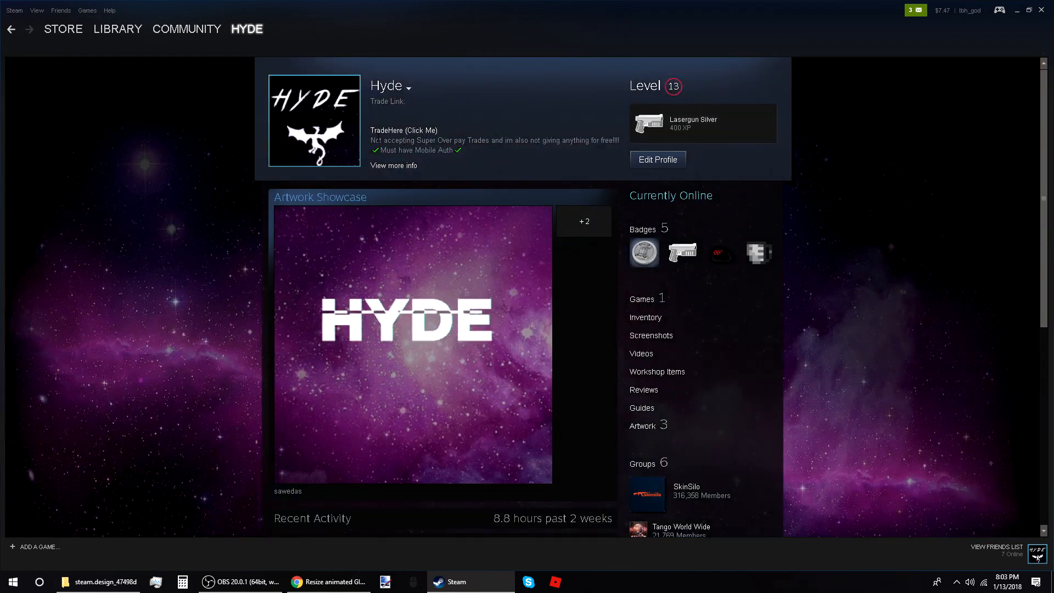
Test the TradeHere link on the profile, return to the profile and view its full info text
click(419, 130)
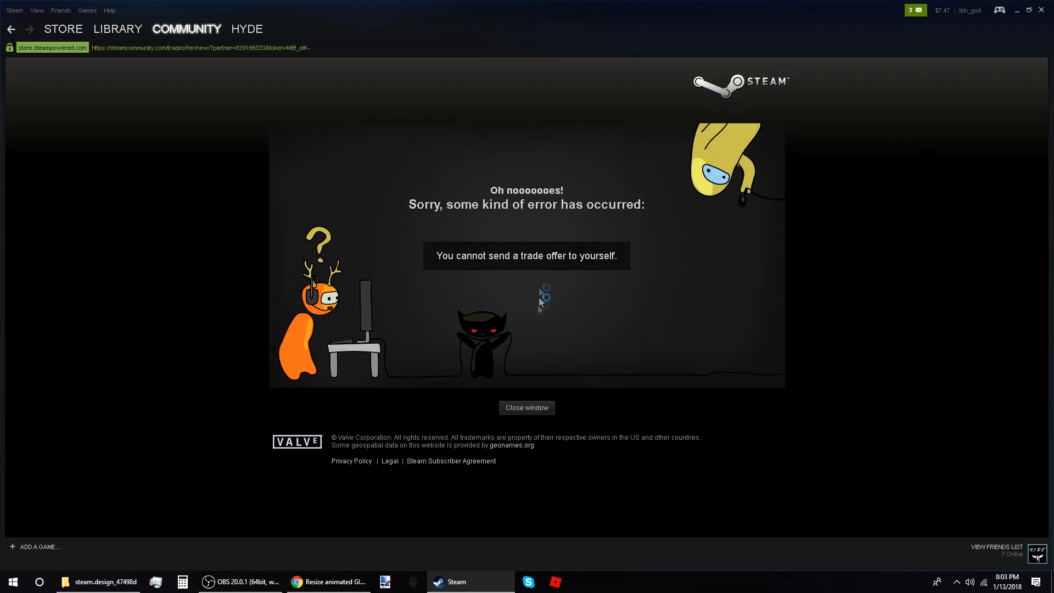
click(542, 405)
click(247, 64)
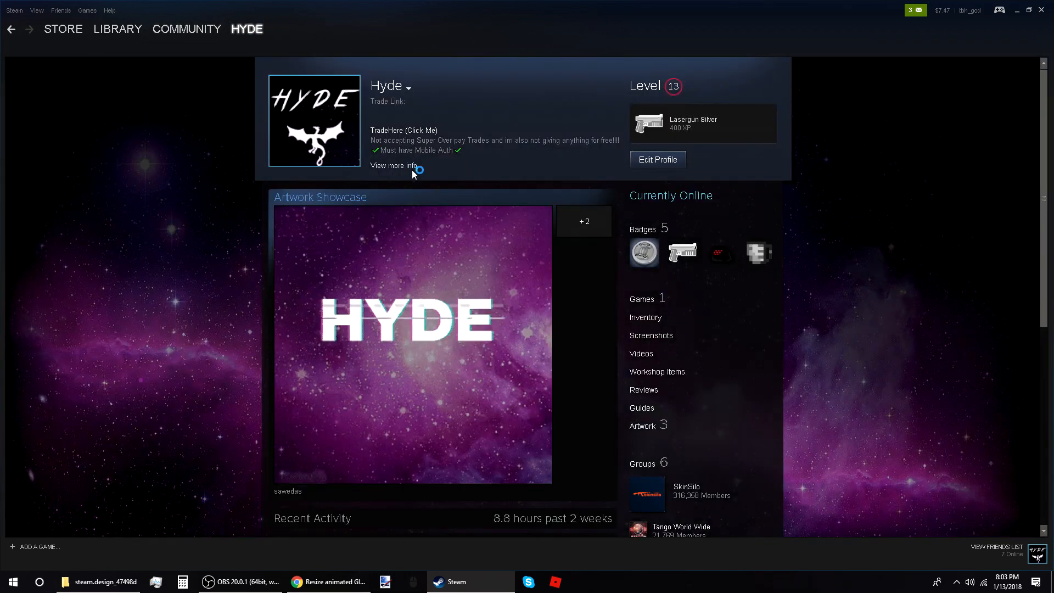
click(409, 166)
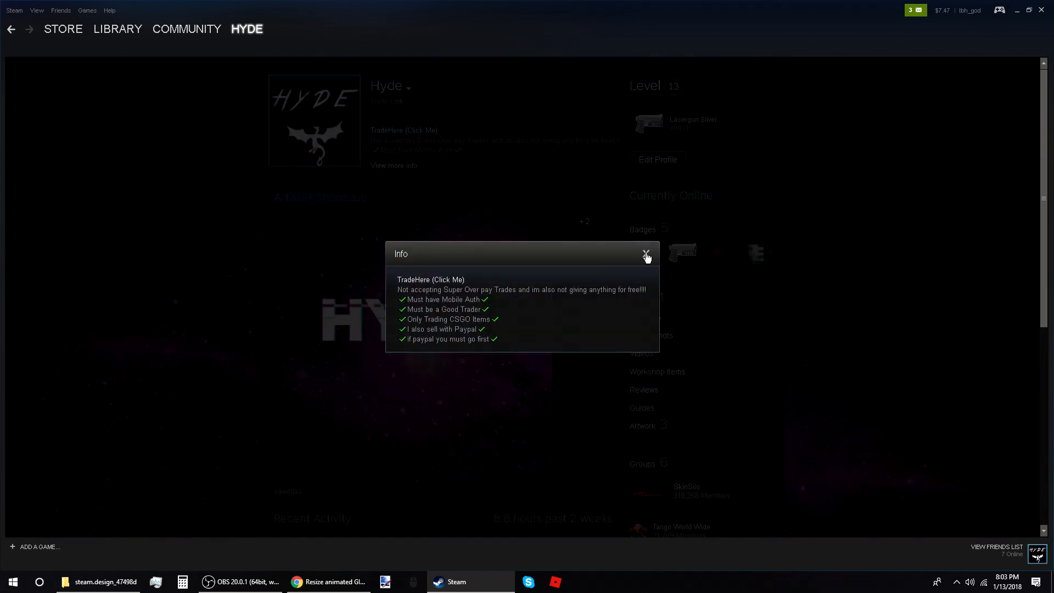
click(646, 255)
View the profile of the first person in the friends list, return to the own profile and look through its comments
scroll(646, 252, down, 4)
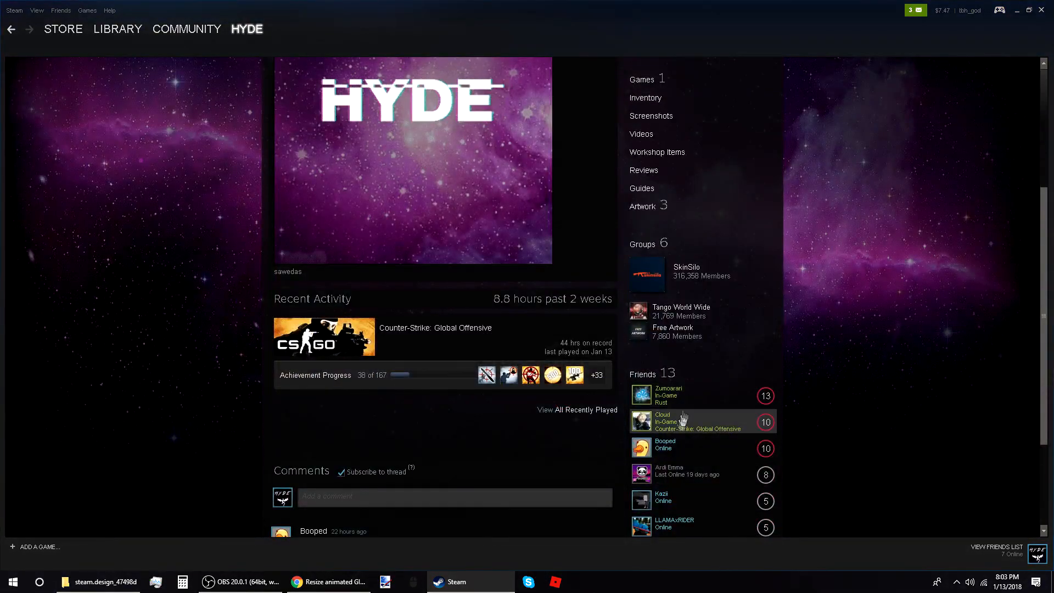
click(688, 398)
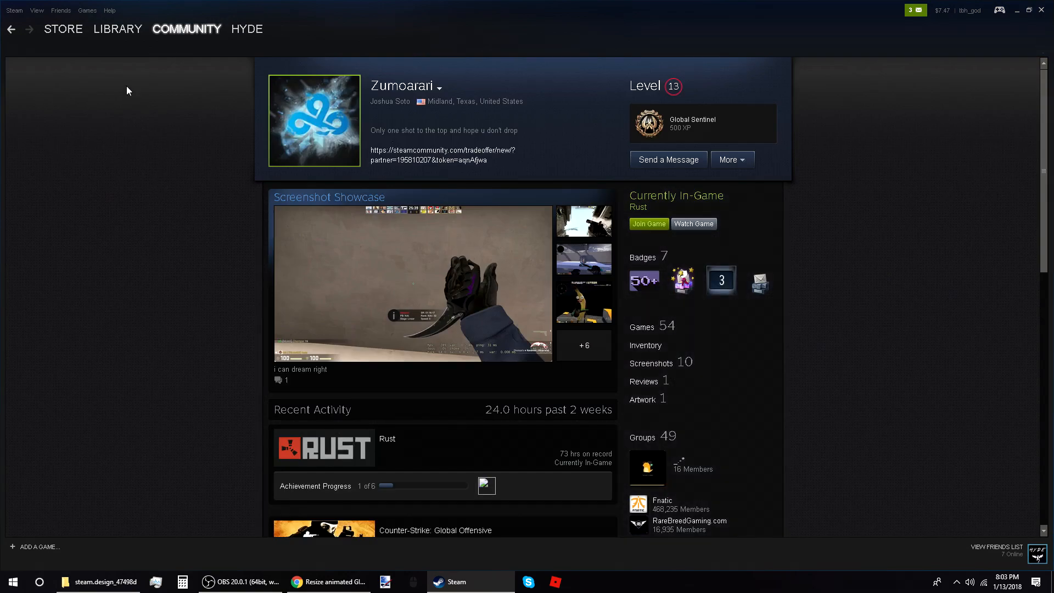
click(11, 30)
scroll(611, 246, down, 3)
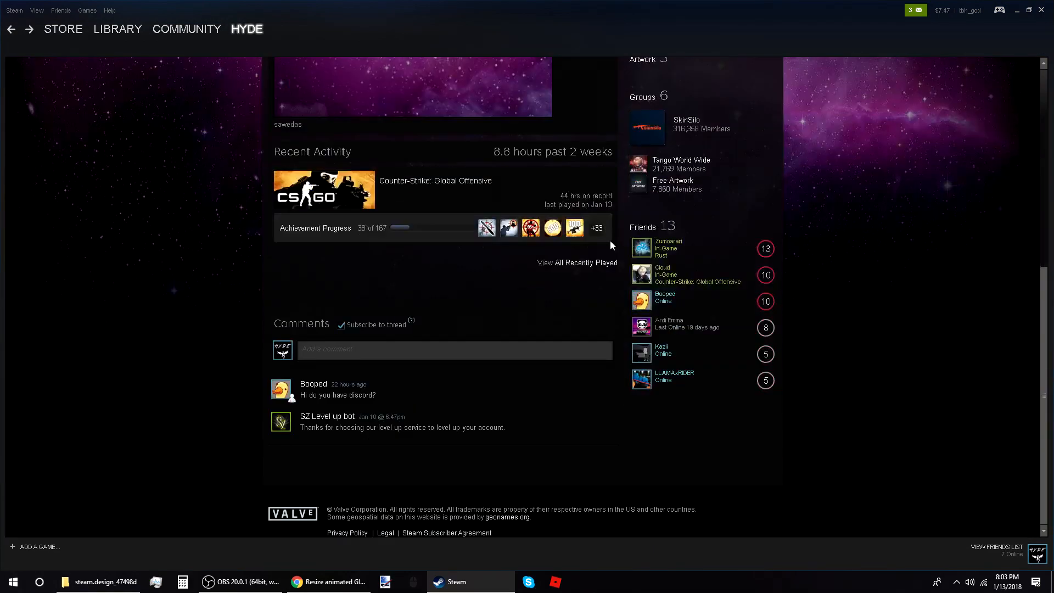
scroll(611, 237, up, 7)
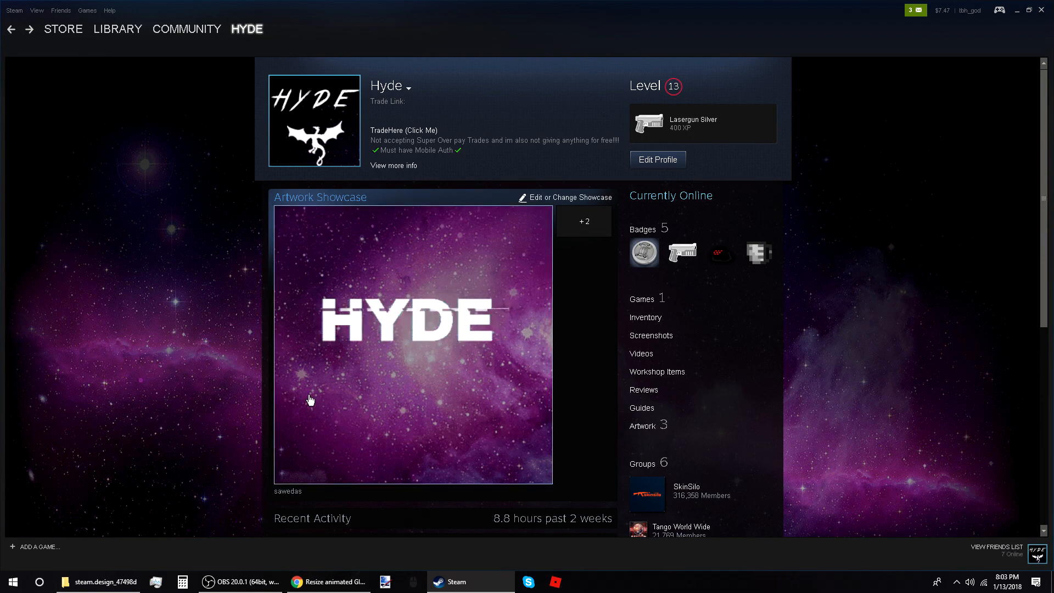
Switch to Chrome and send a friend invite to SZ Level up bot from its Steam Community profile
click(329, 581)
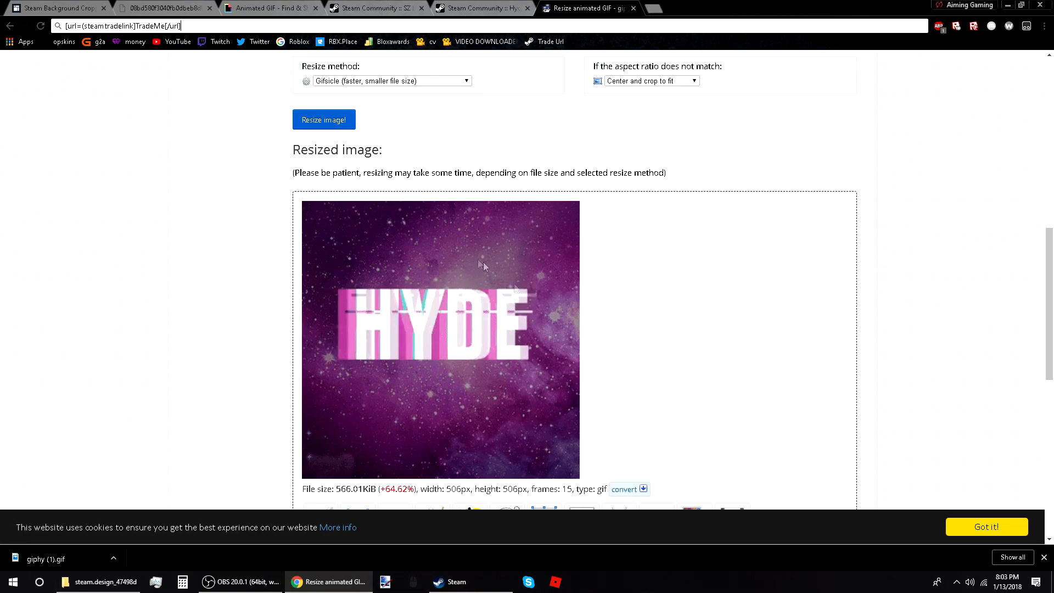
click(373, 8)
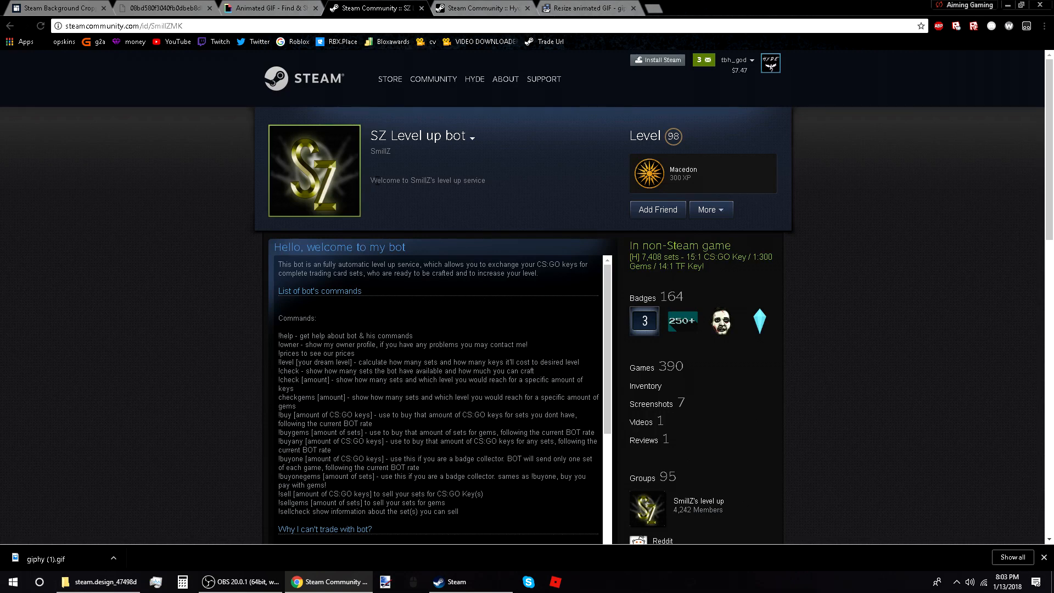
click(664, 209)
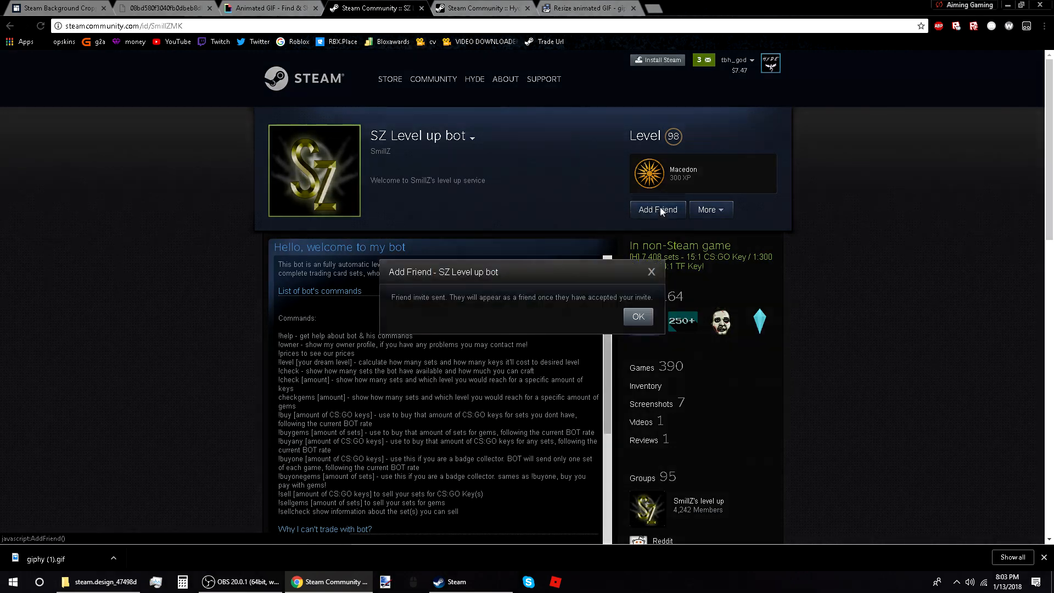
click(646, 321)
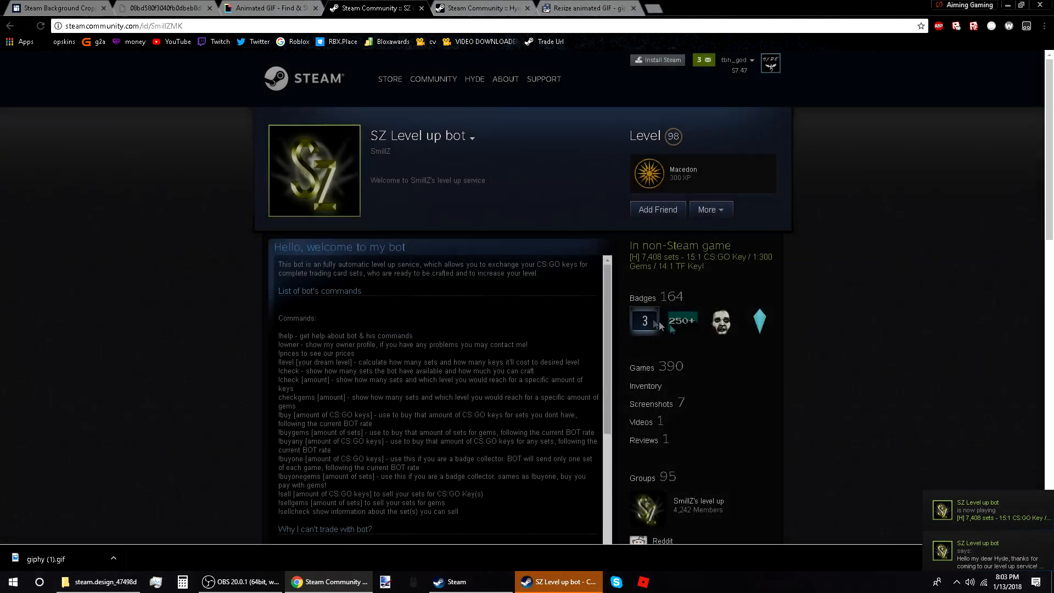
Open the chat with SZ Level up bot, move its window aside and send the command "!help"
click(979, 509)
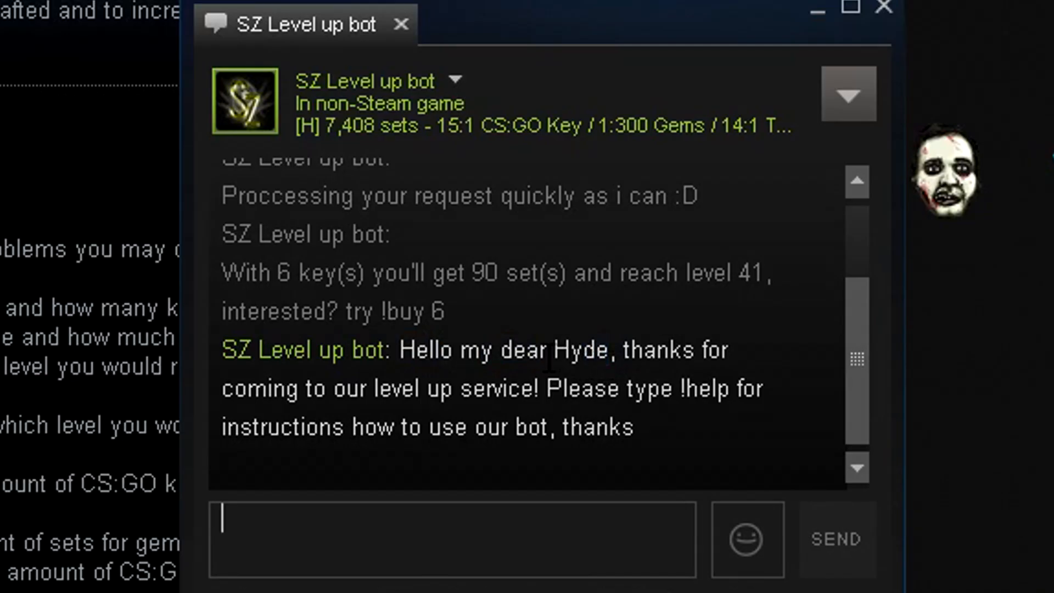
drag(562, 389, 661, 389)
click(736, 407)
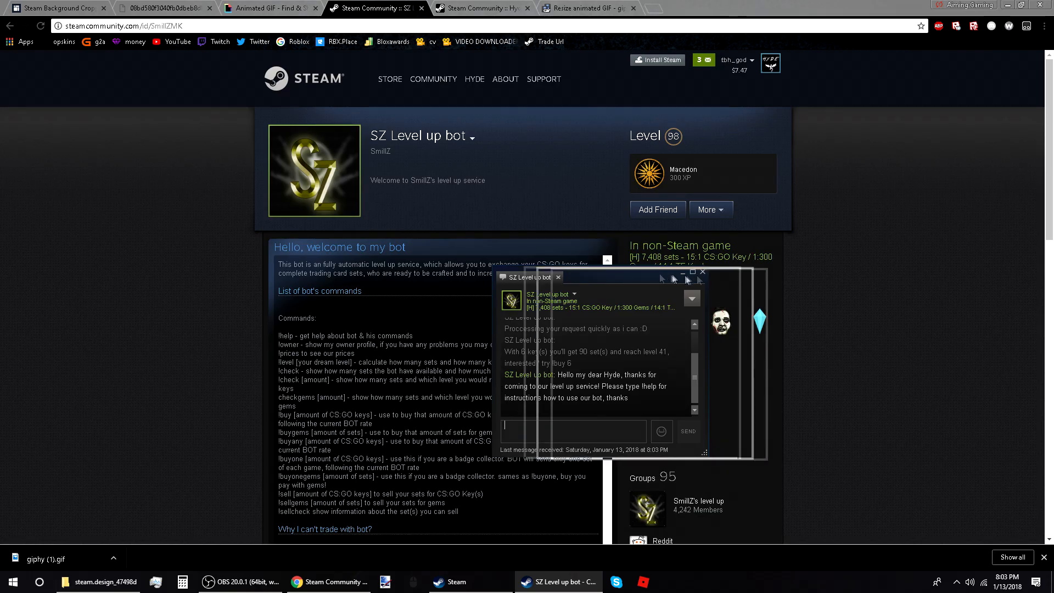
drag(688, 280, 787, 282)
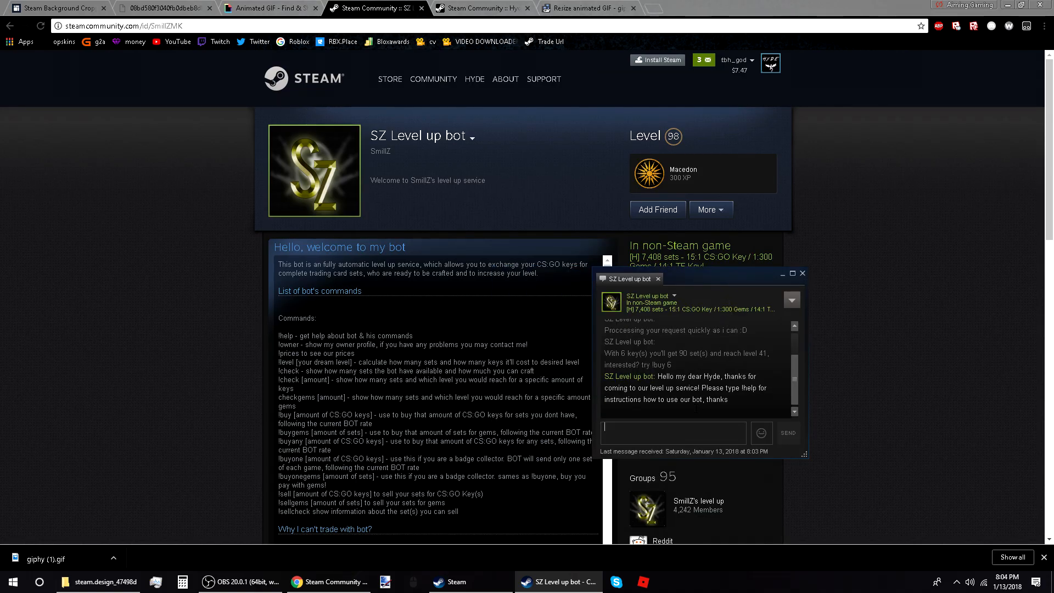
text(!help)
key(Return)
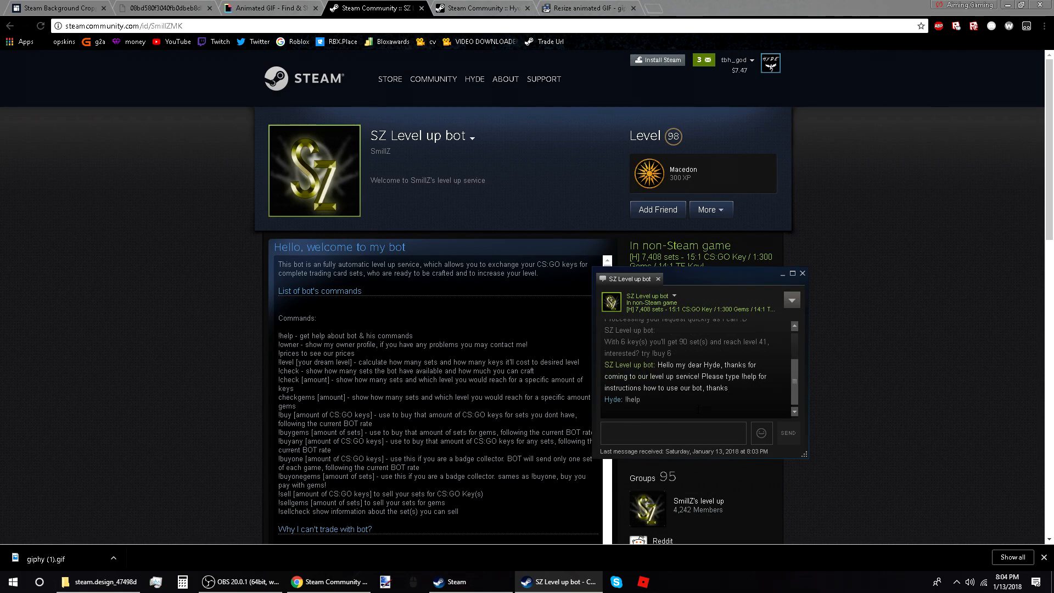
Read through the bot's command list and send "!check 4" to query the level reachable with four keys
scroll(682, 383, up, 2)
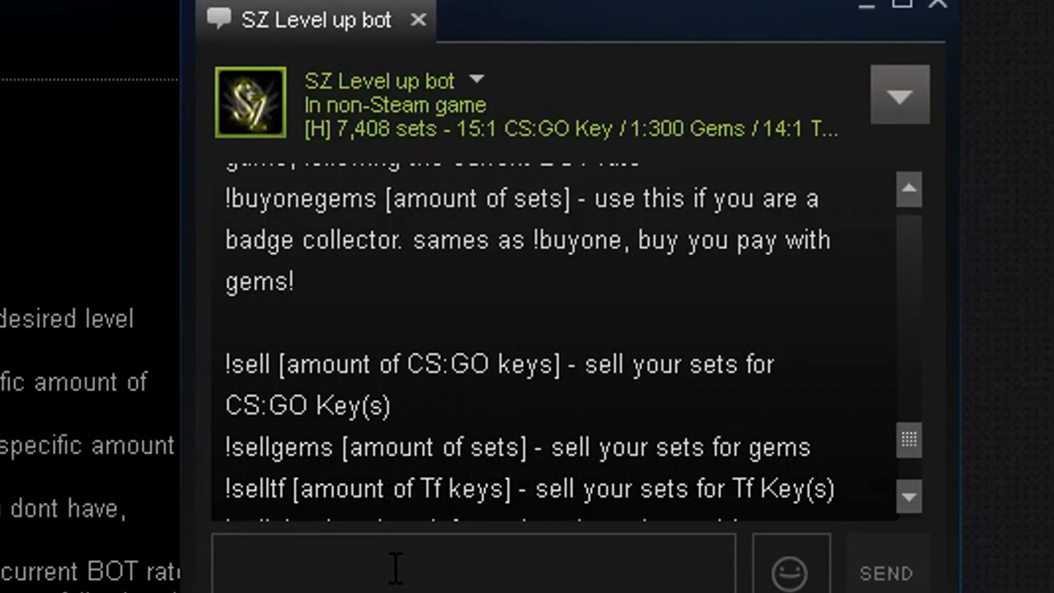
text(!check )
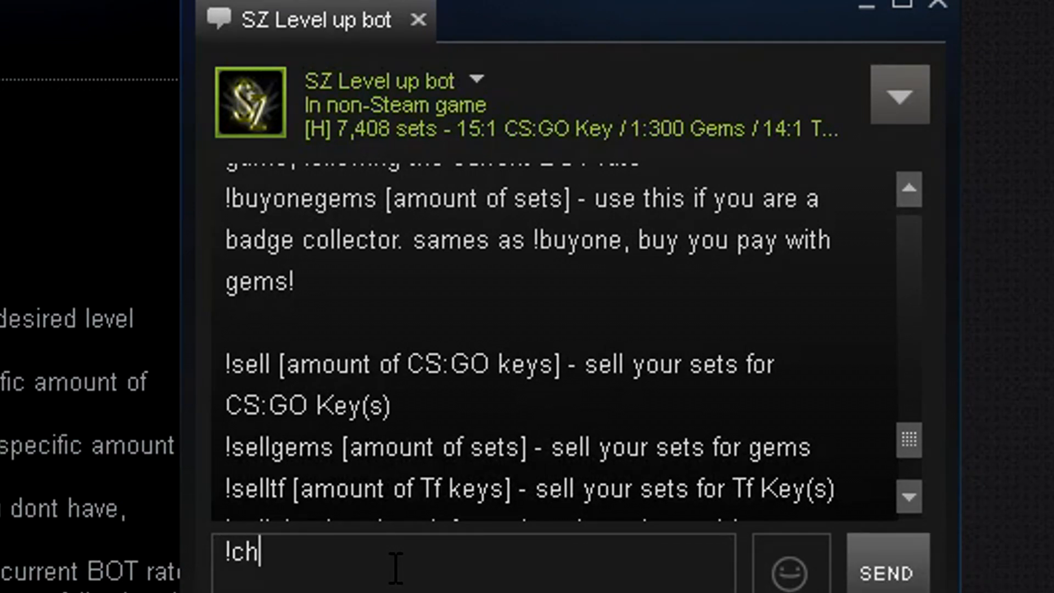
text(4)
key(Return)
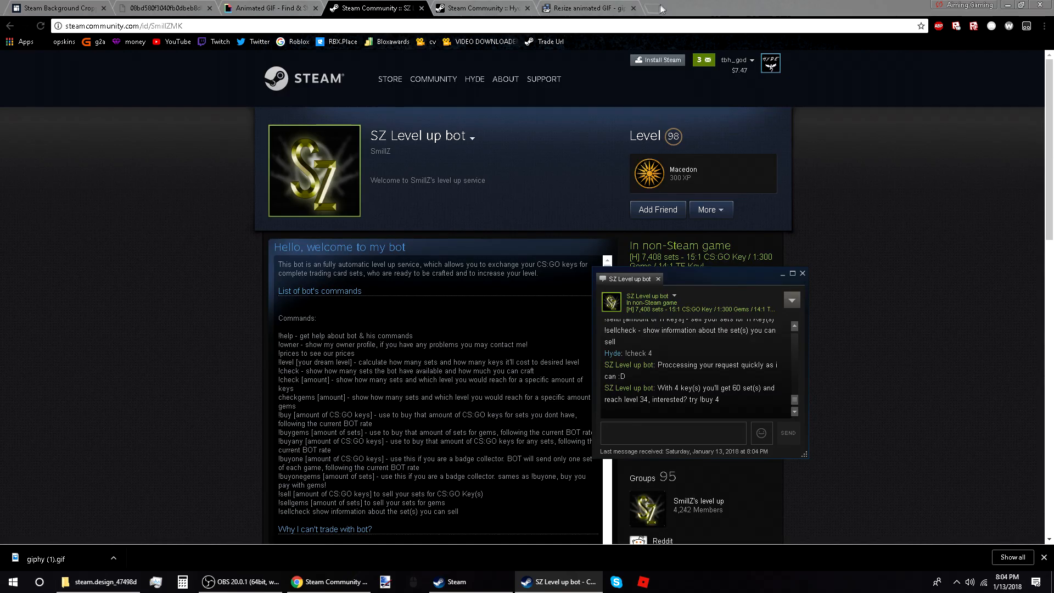
Load steamlevels.com in a new Chrome tab and set the desired Steam level to 100
key(ctrl+t)
text(steam)
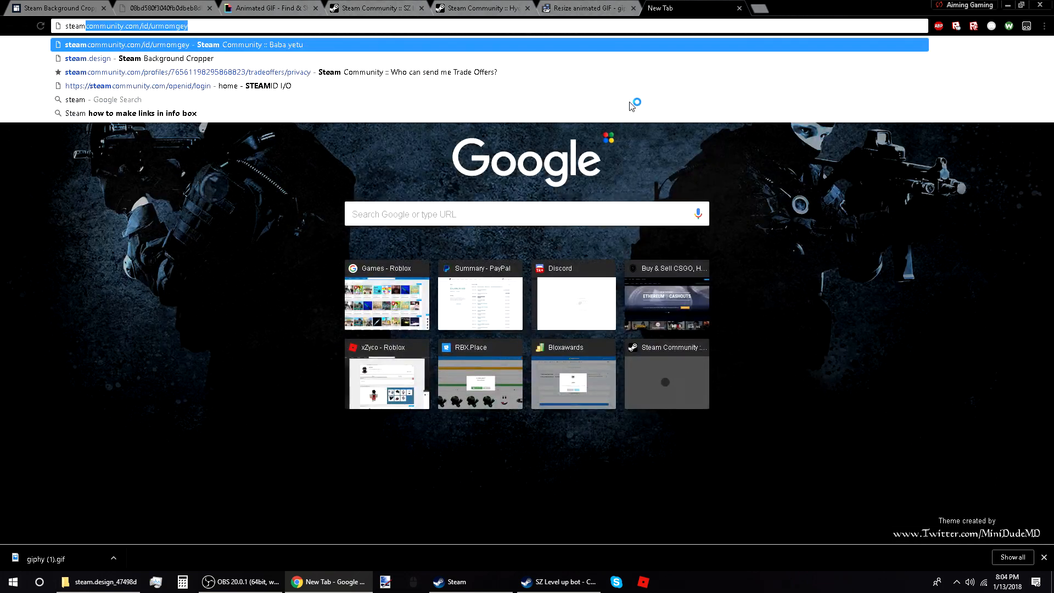
text(level)
key(Return)
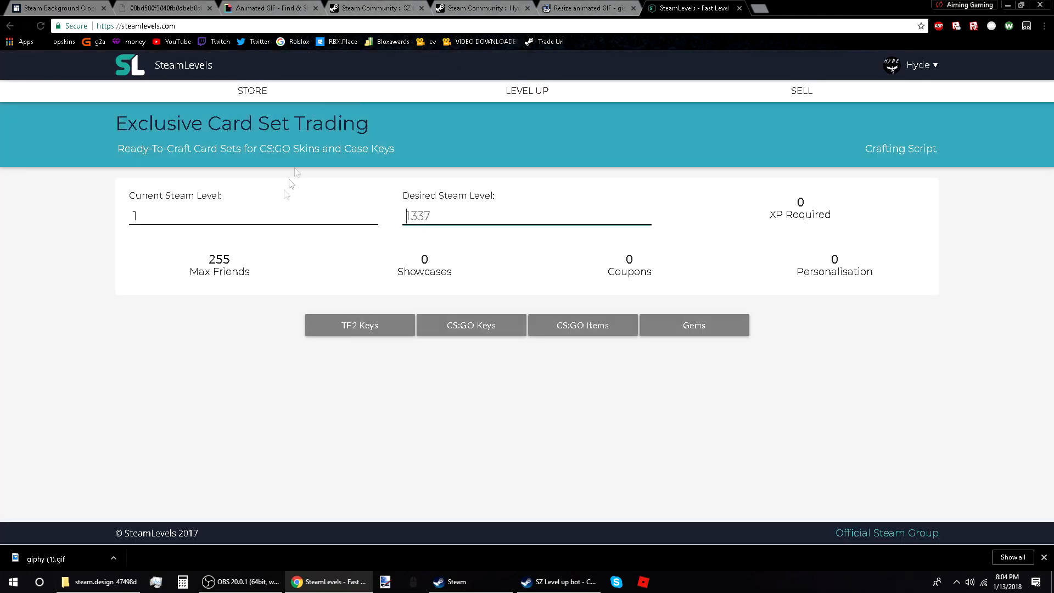
click(266, 214)
click(436, 217)
text(100)
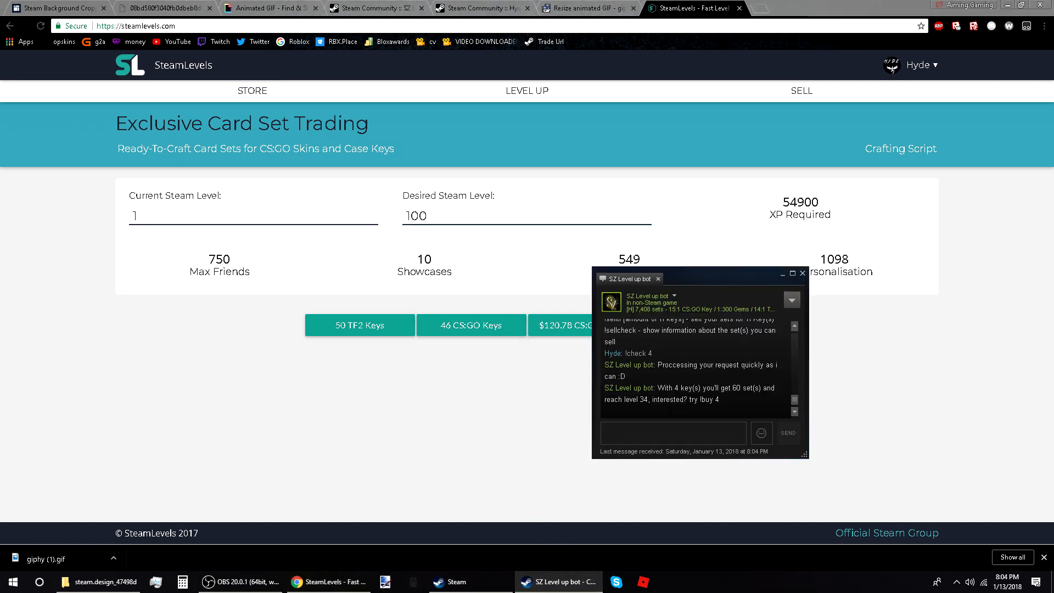
Send "!check 46" in the SZ Level up bot chat to compare its rate with SteamLevels
text(!check 4)
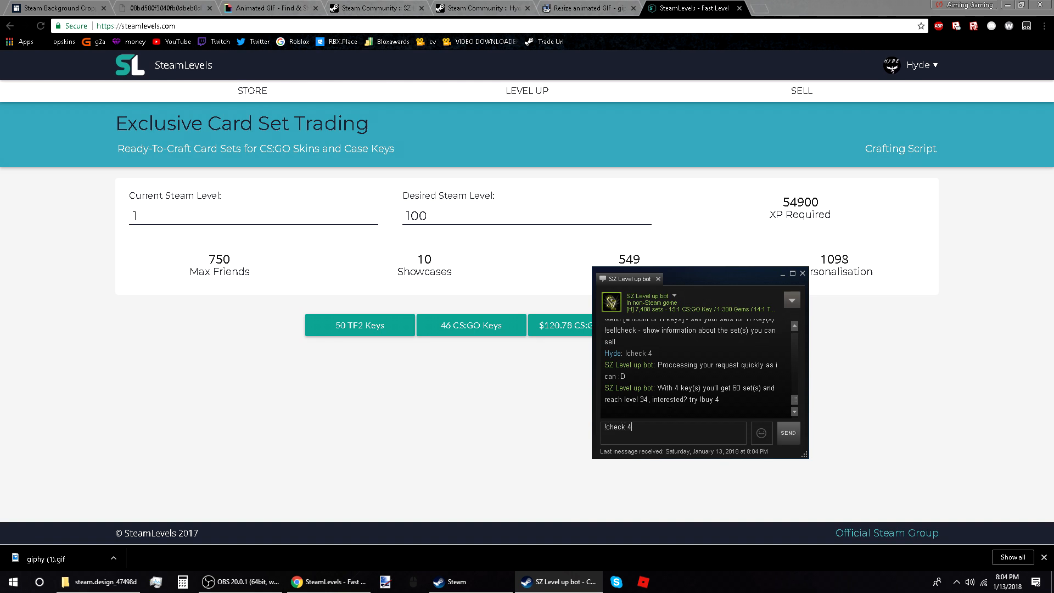
text(6)
key(Return)
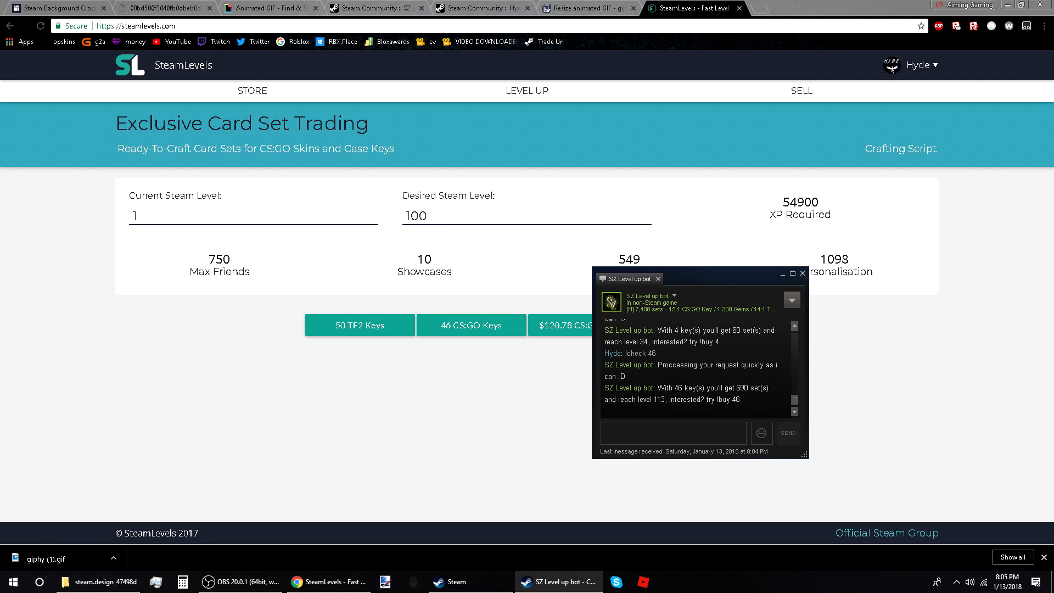
Switch to Steam, return to the own profile and look through its friends list and comments
click(455, 582)
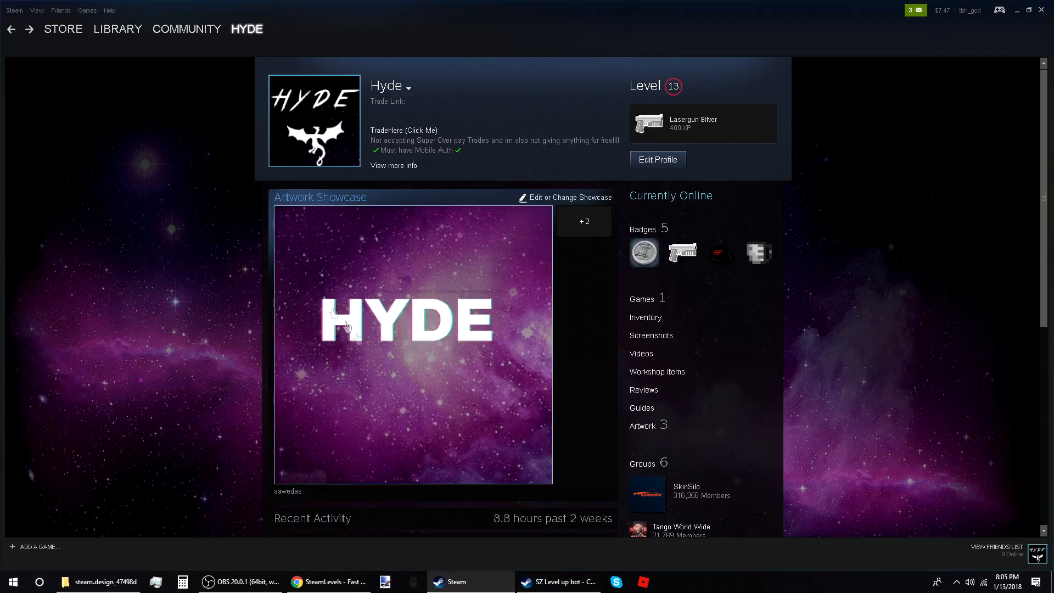
mouse_move(242, 34)
click(247, 57)
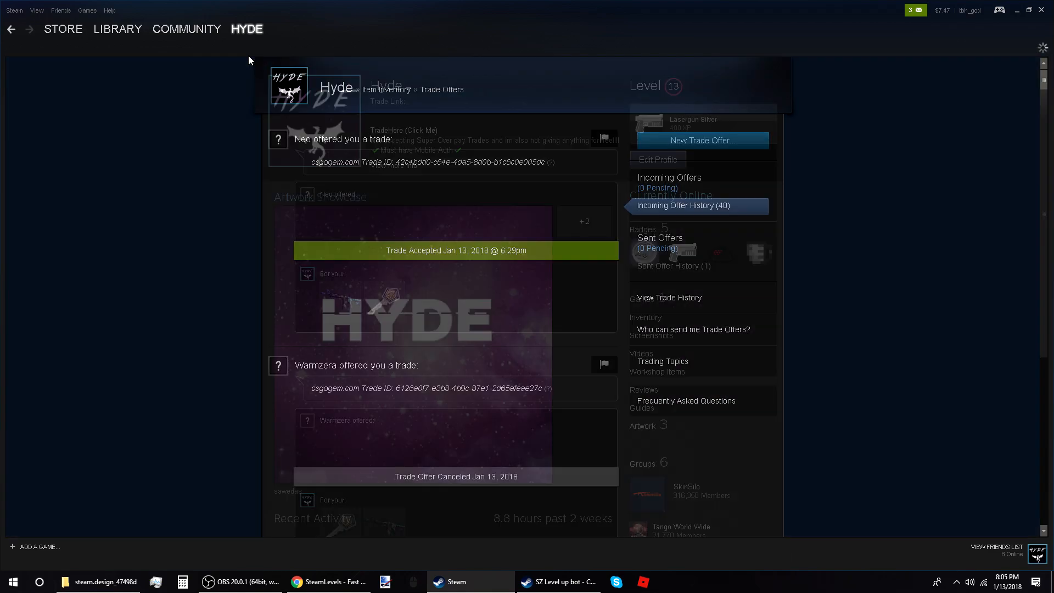
scroll(590, 225, down, 4)
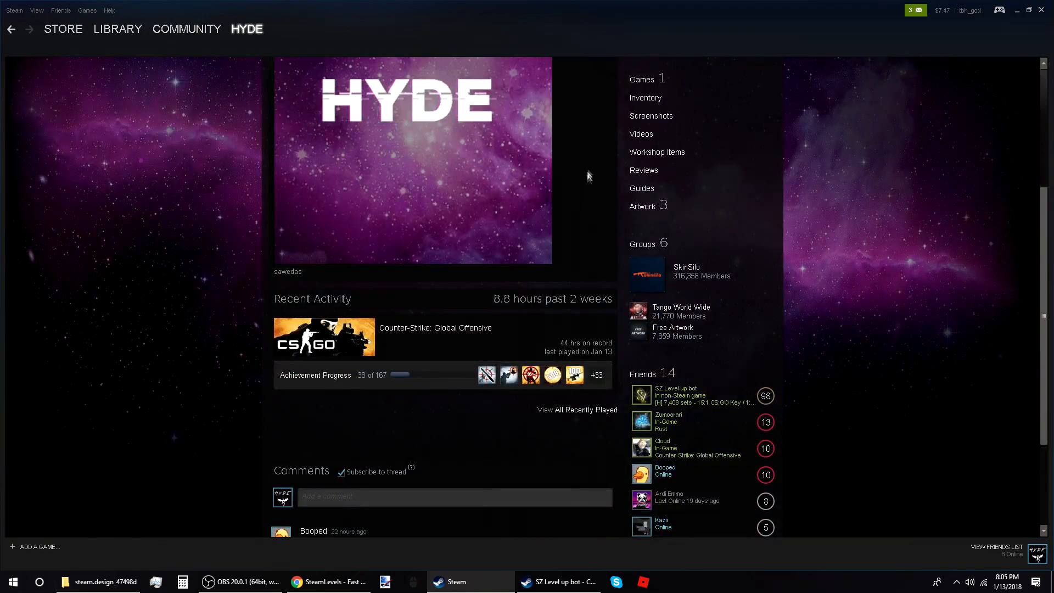
scroll(590, 179, down, 1)
Bring back the SZ Level up bot chat and send "!buy 1" to request card sets for one key
click(566, 581)
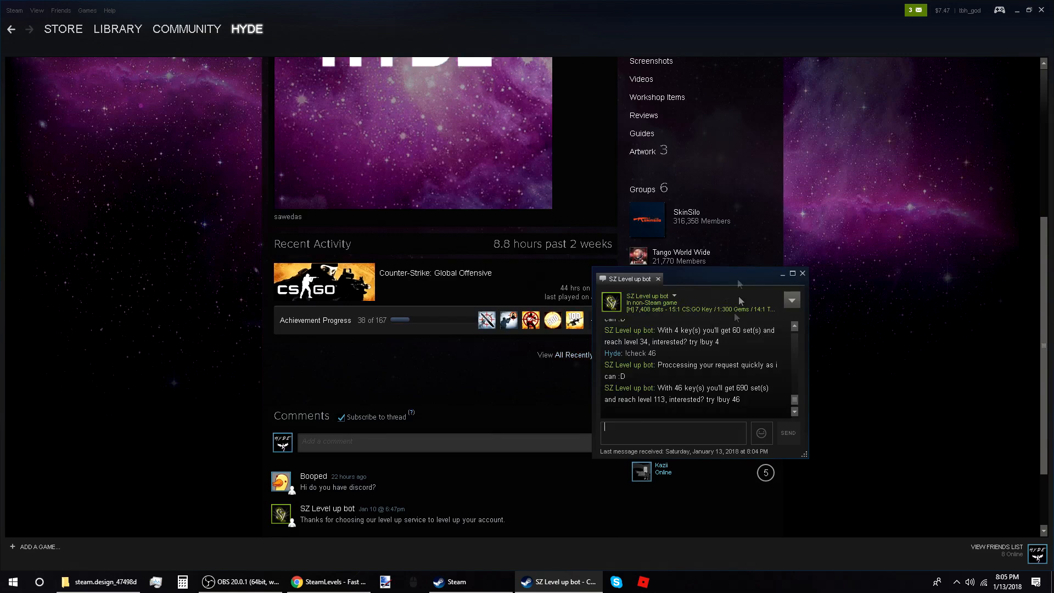
scroll(733, 184, up, 2)
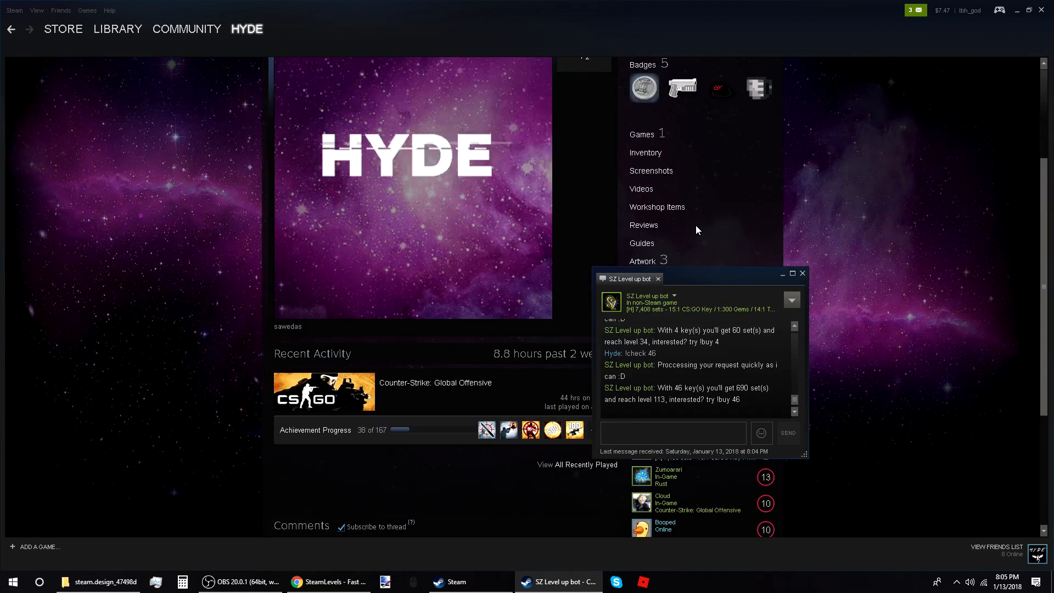
text(!buy)
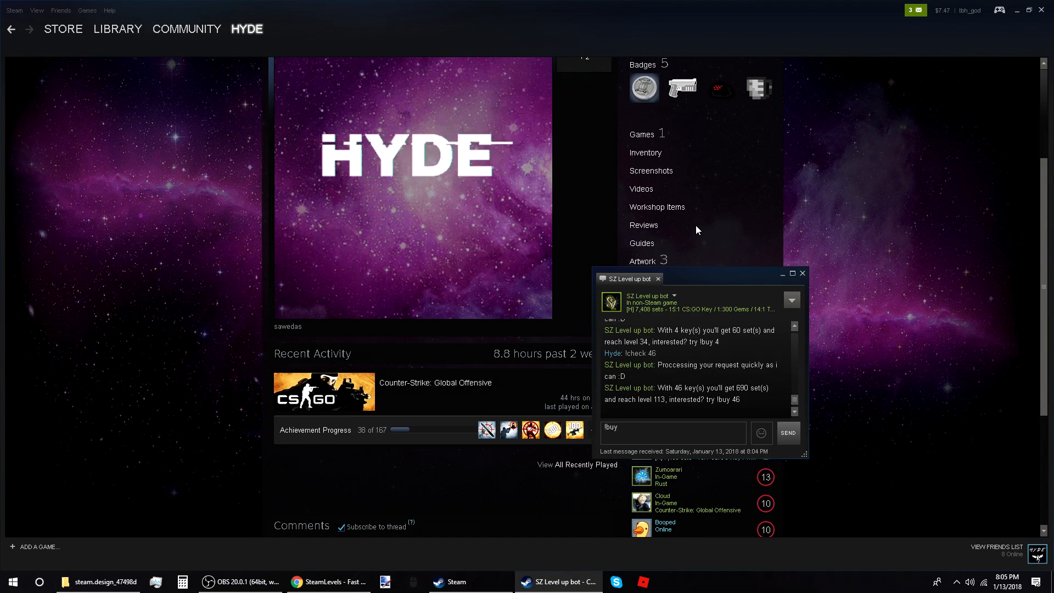
text( 1)
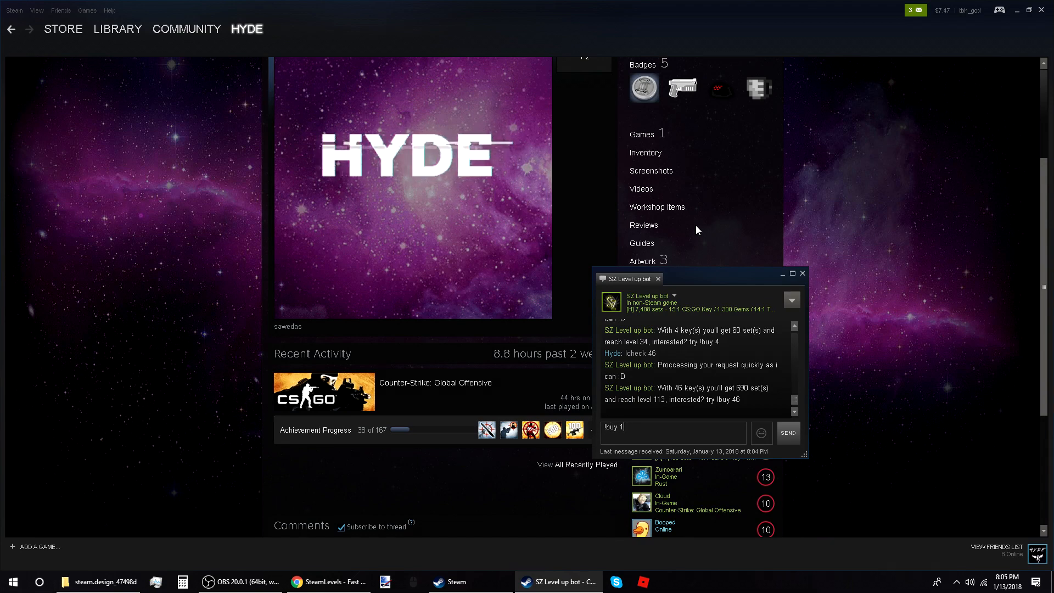
key(Return)
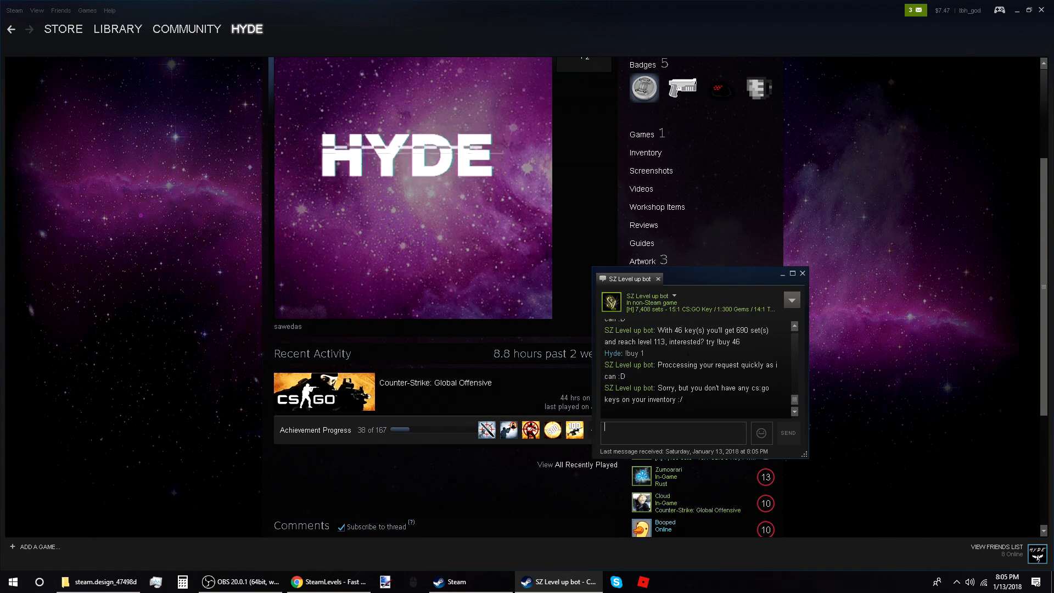
Leave the bot chat and examine the past SZ Level up bot card trade in the incoming trade offer history
click(818, 291)
scroll(660, 170, up, 3)
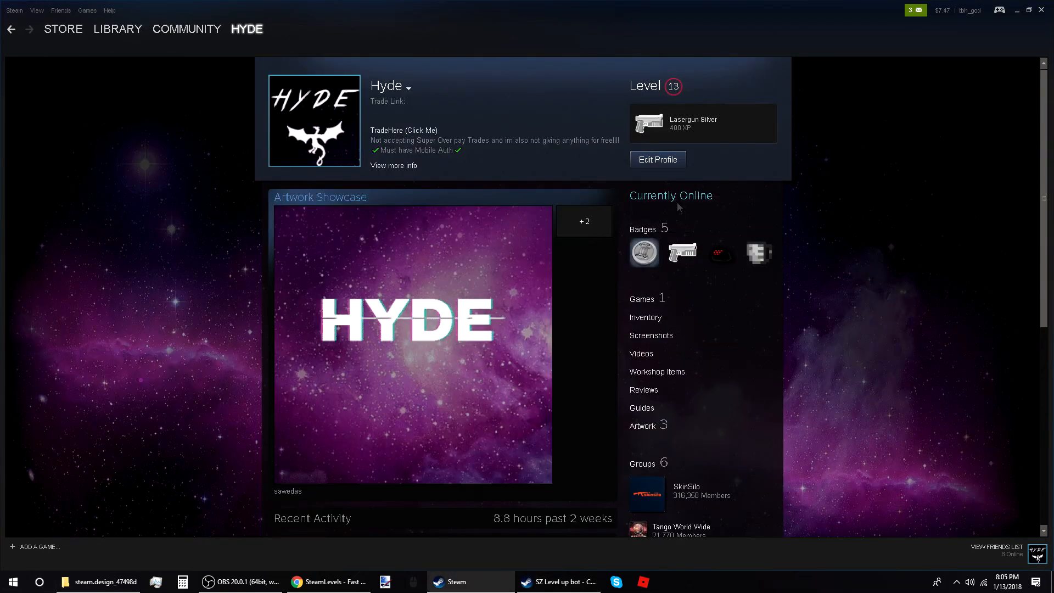
scroll(378, 460, up, 9)
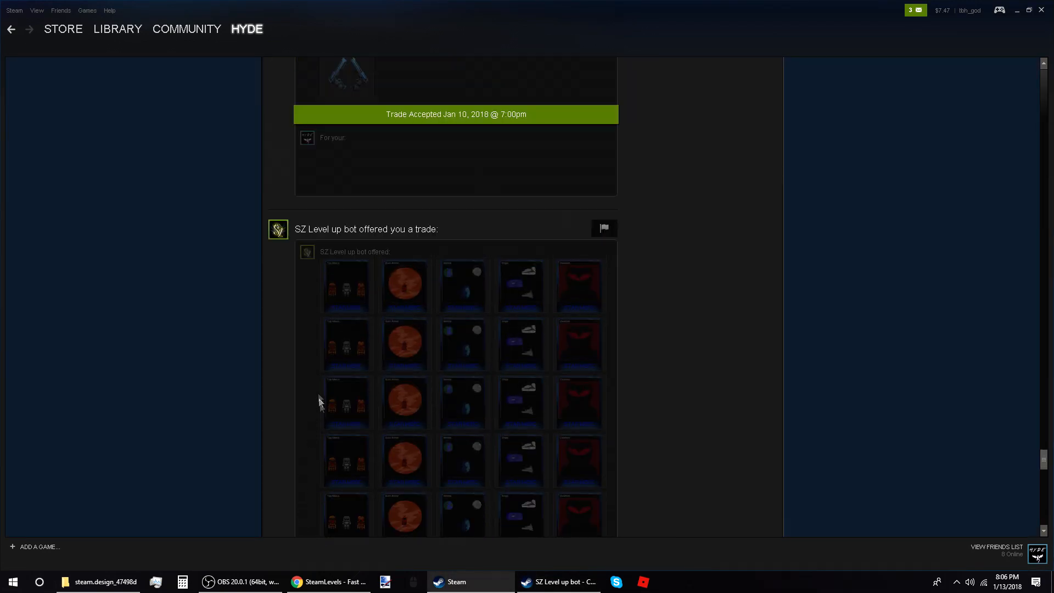
scroll(338, 352, down, 15)
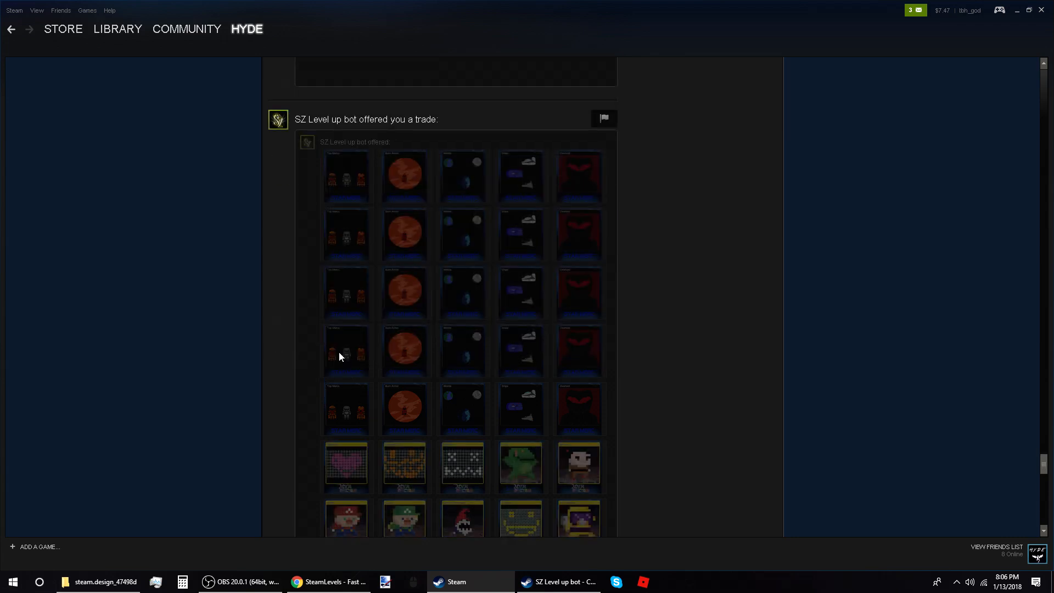
scroll(339, 351, down, 5)
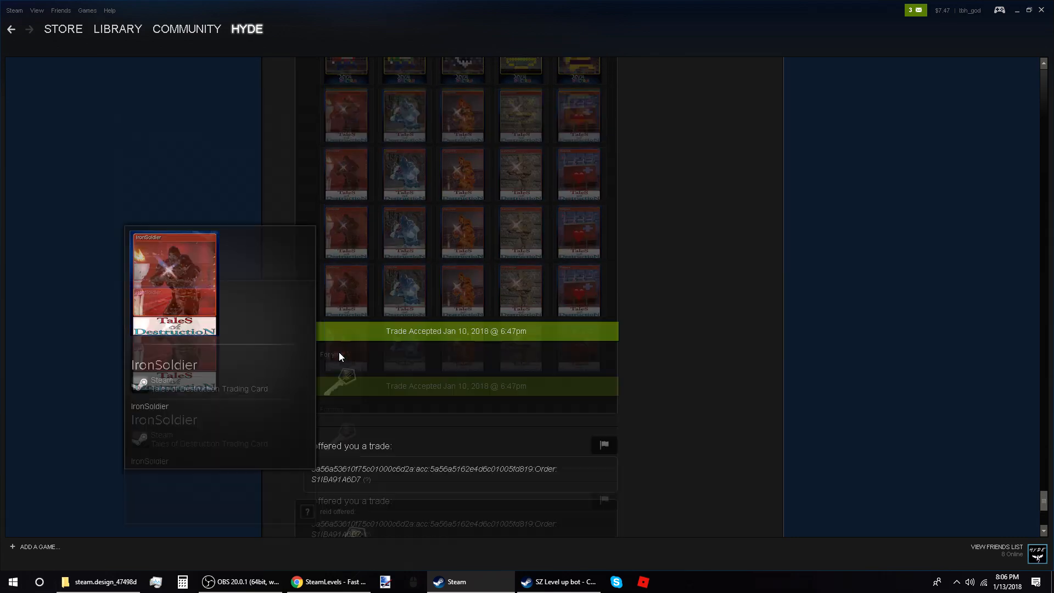
Examine the key-for-cards trade and the other accepted trades in the incoming offer history
scroll(346, 378, down, 3)
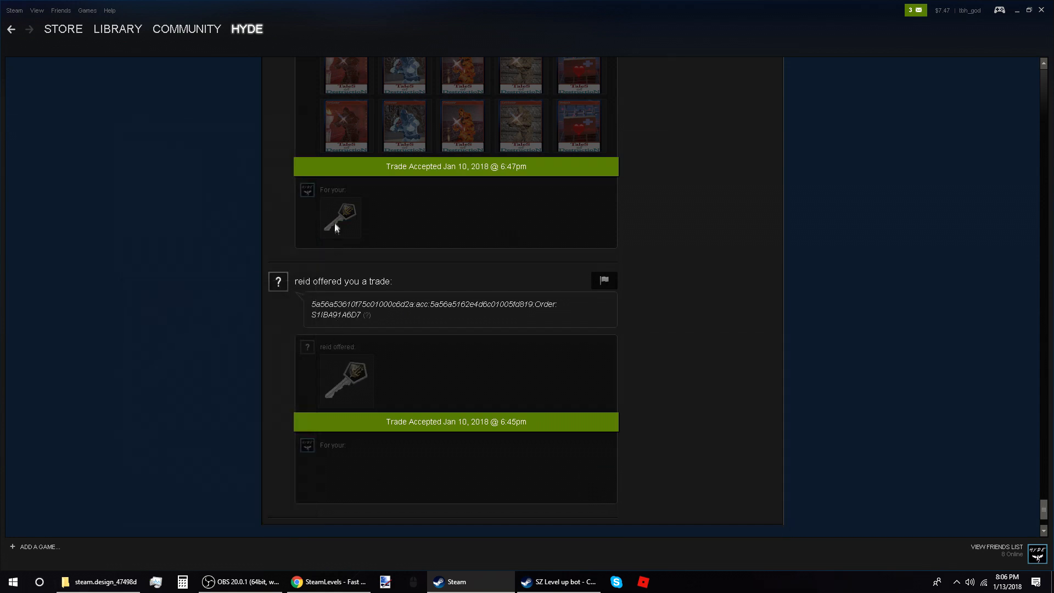
scroll(776, 399, up, 12)
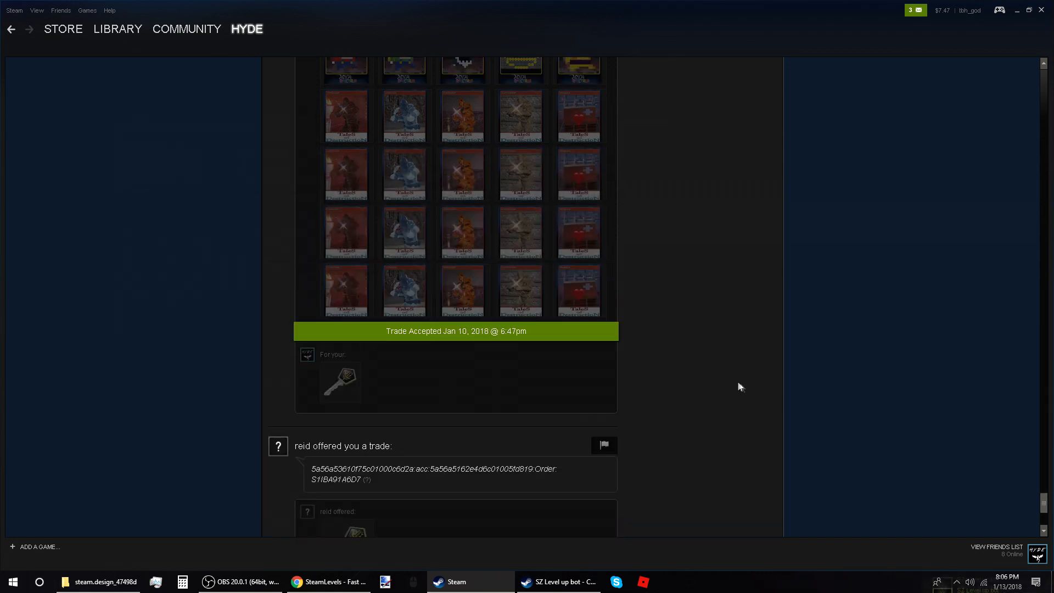
scroll(680, 386, down, 2)
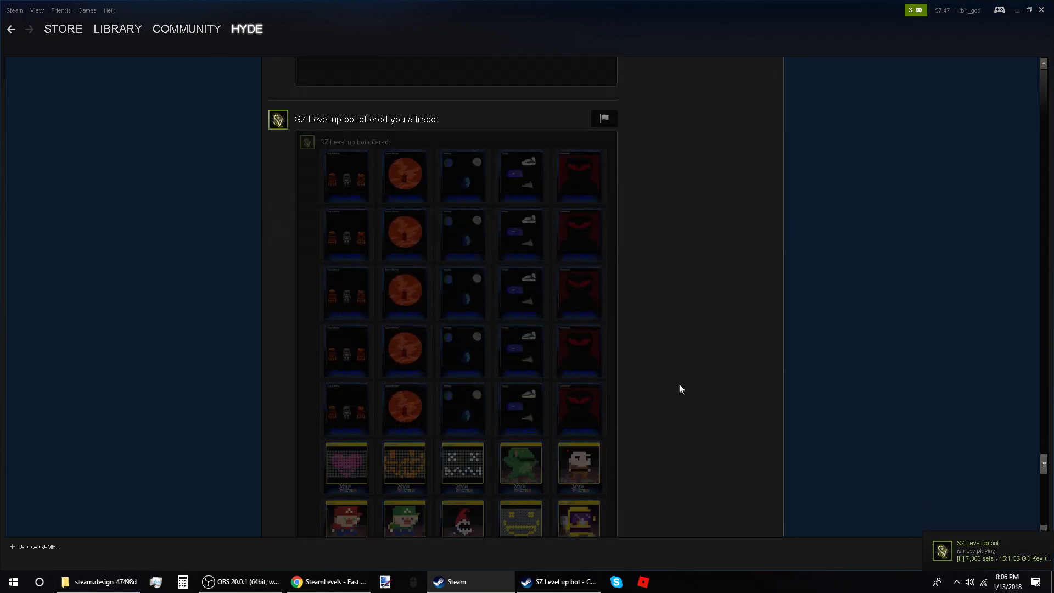
scroll(680, 384, up, 3)
scroll(619, 283, up, 5)
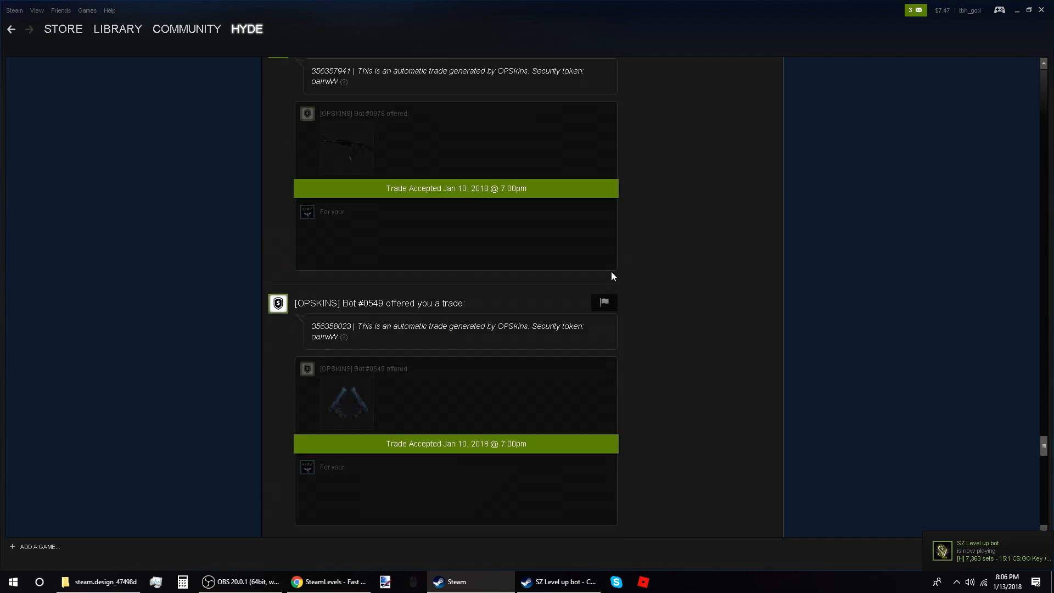
scroll(587, 281, up, 6)
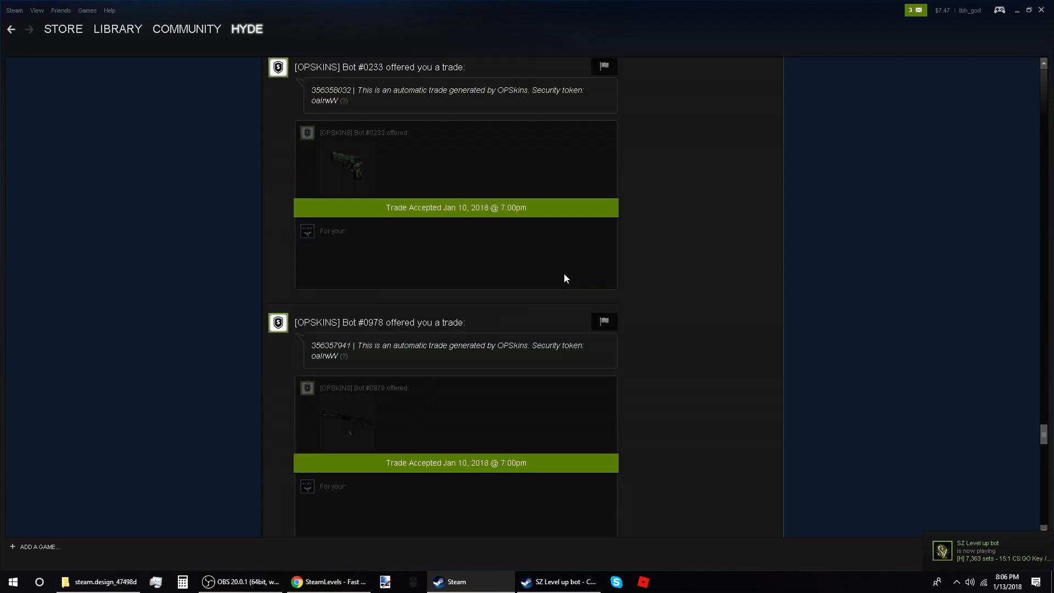
scroll(559, 274, up, 5)
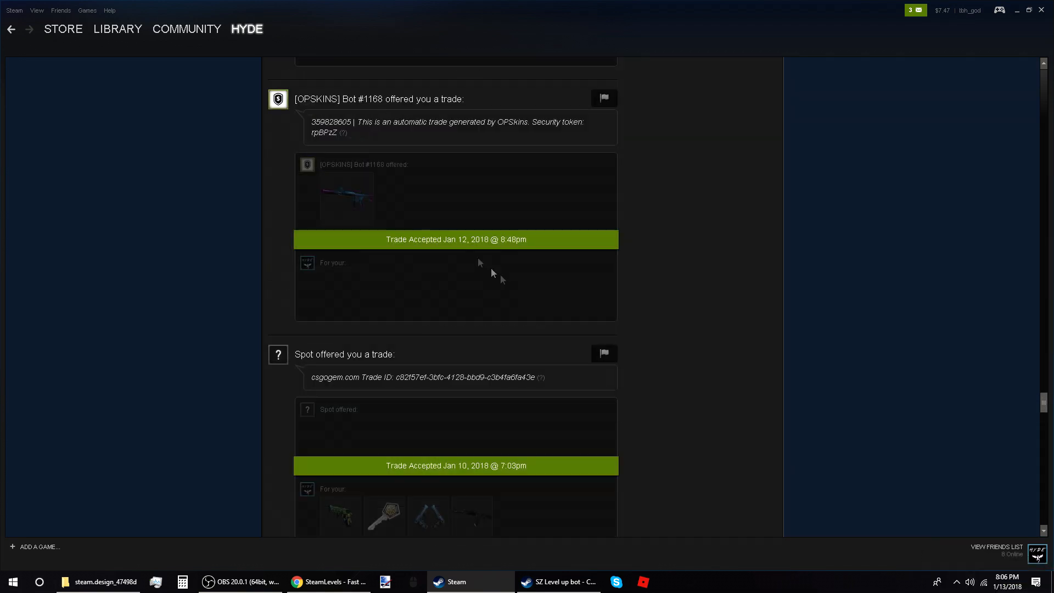
Return to the own profile and look over its artwork showcase, recent activity and comments
click(243, 60)
scroll(407, 252, down, 4)
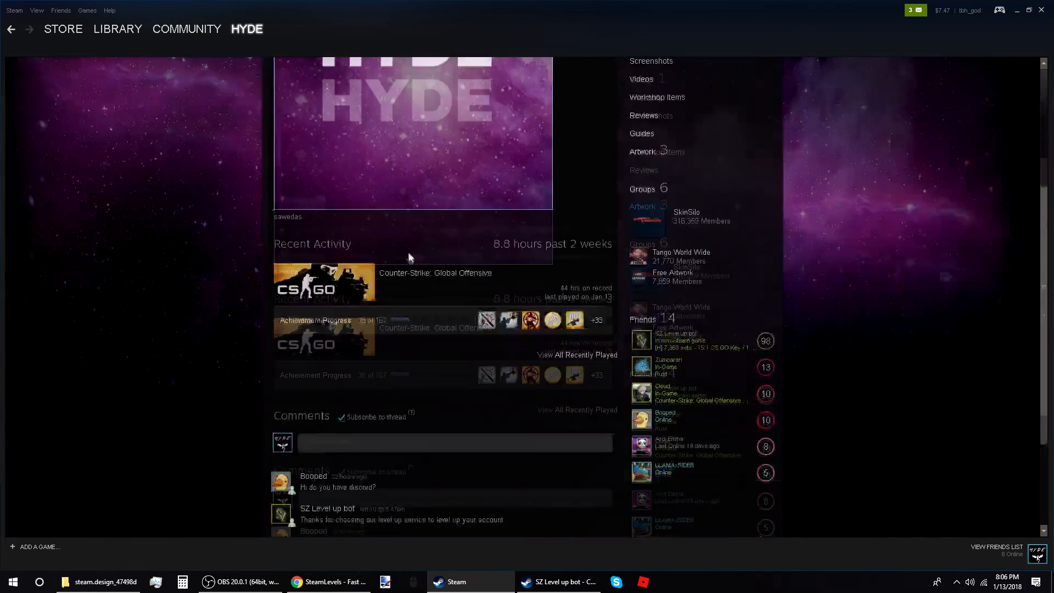
scroll(408, 256, down, 1)
scroll(596, 283, up, 5)
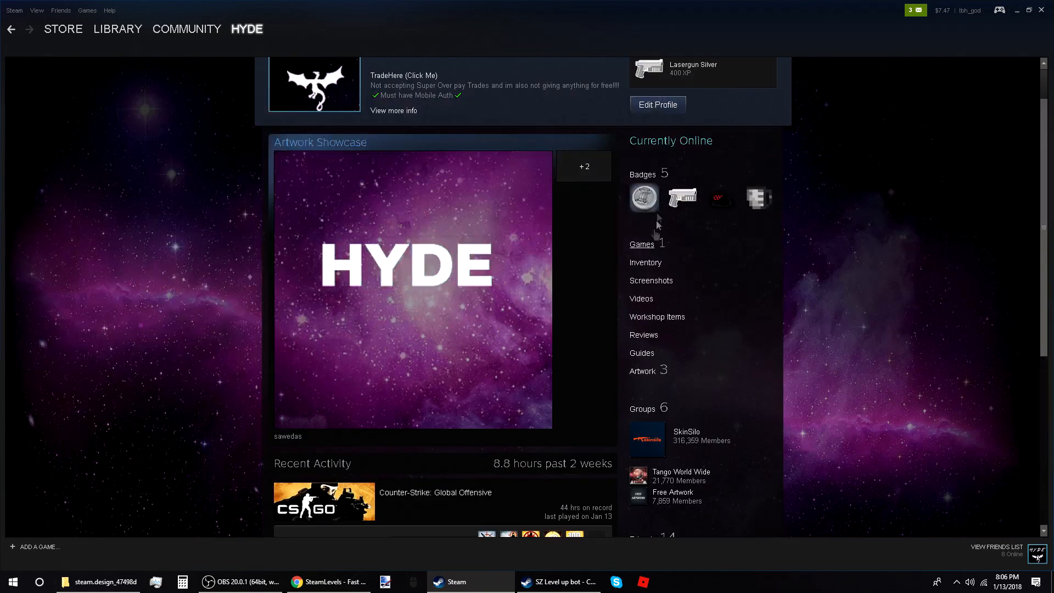
Open the profile for editing and switch the featured showcase from artwork to Custom Info Box
click(664, 109)
scroll(424, 355, down, 10)
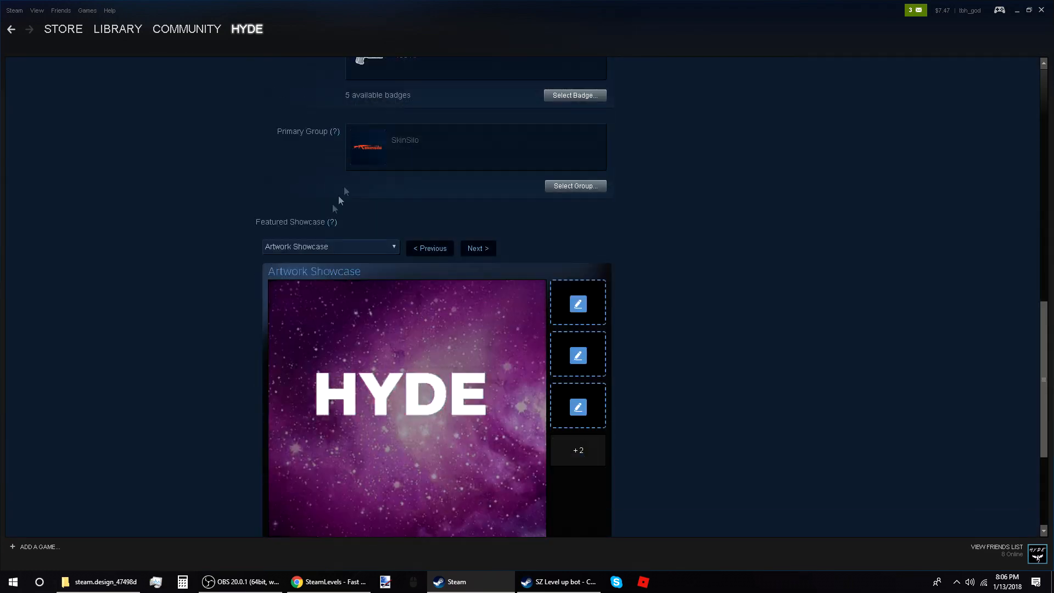
scroll(518, 252, up, 2)
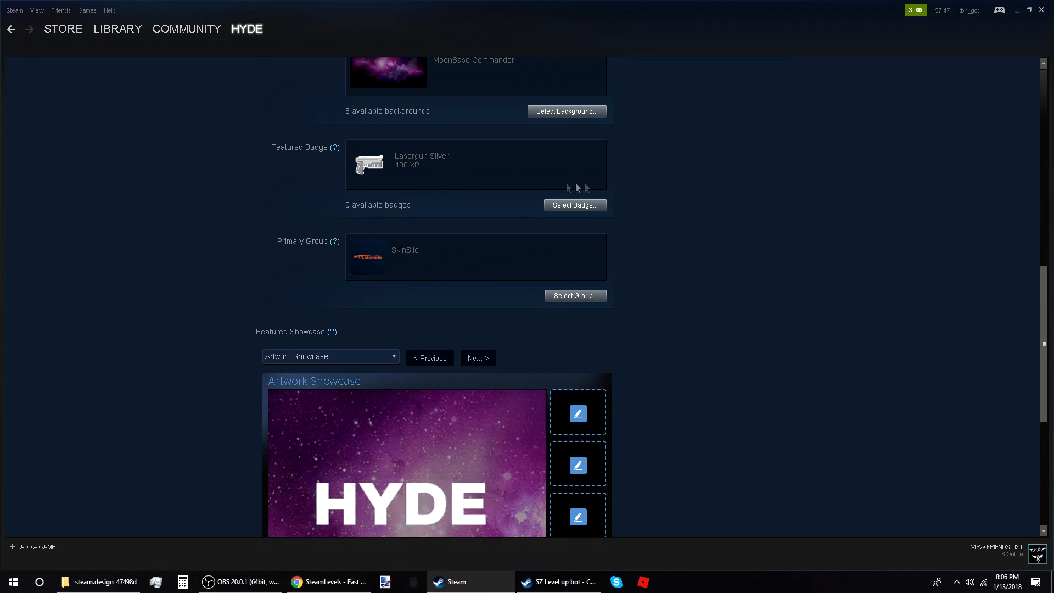
scroll(529, 205, up, 3)
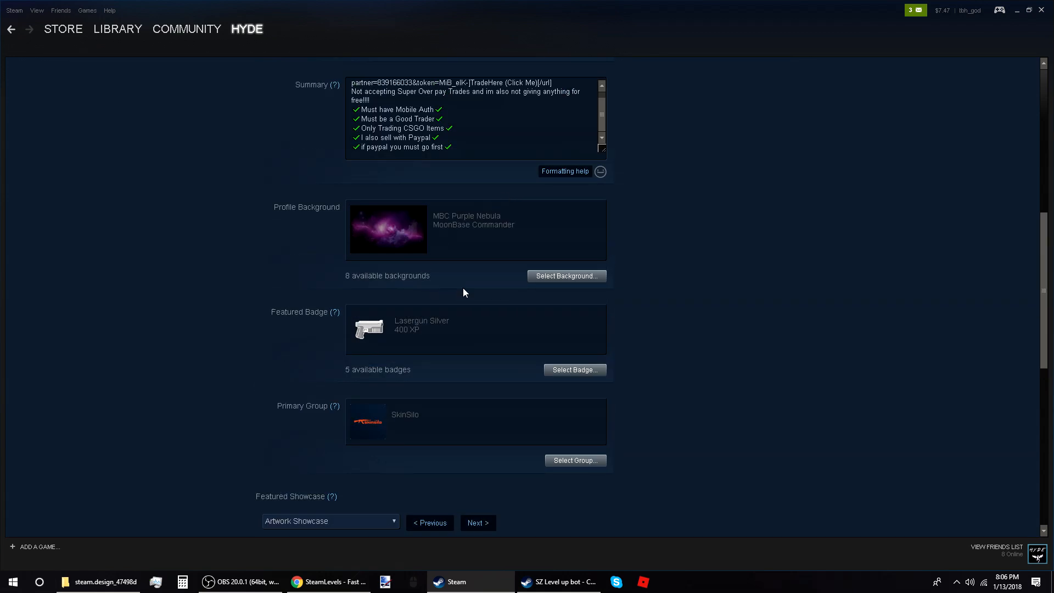
scroll(401, 204, down, 6)
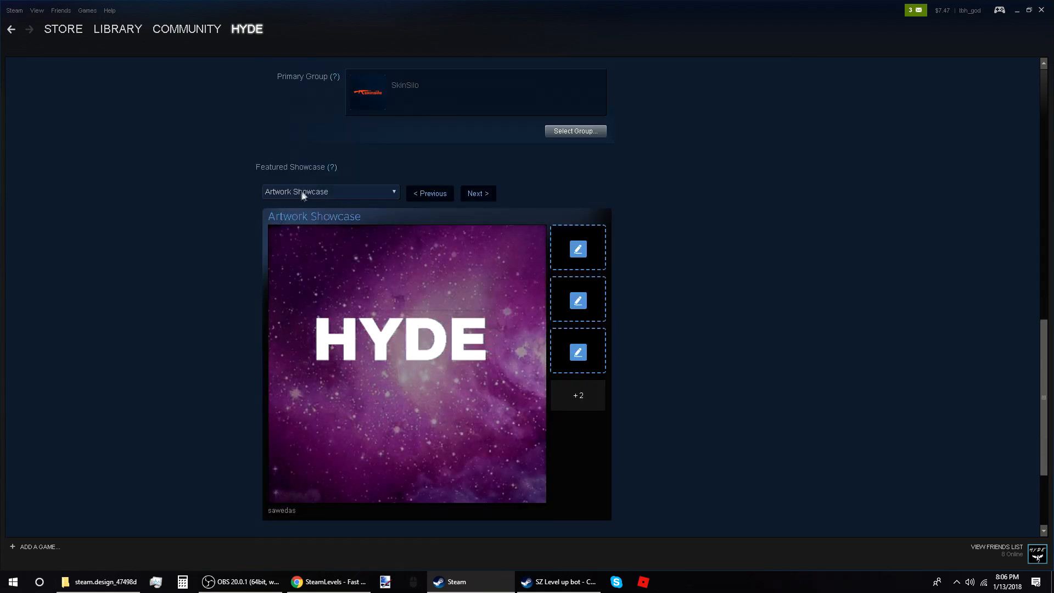
click(302, 193)
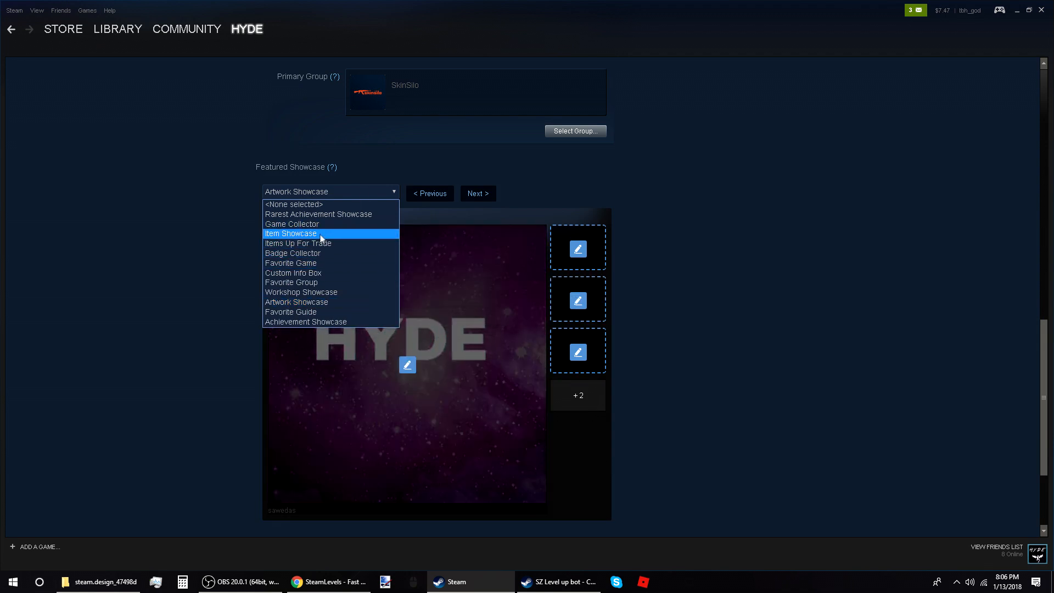
click(319, 273)
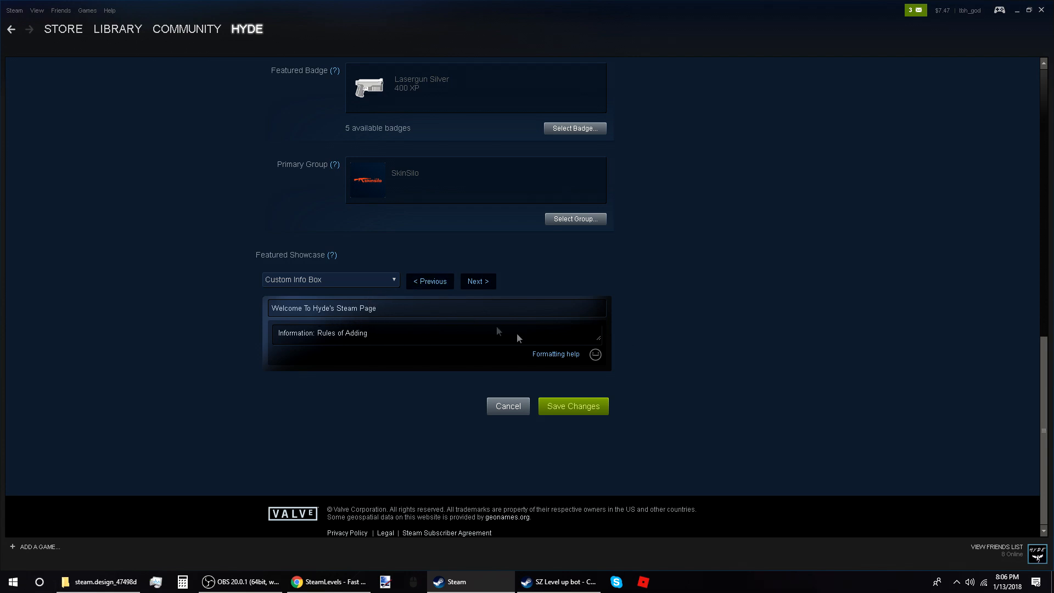
Enlarge the custom info box's text area to fit more of its adding rules and CSGO ranks
click(599, 340)
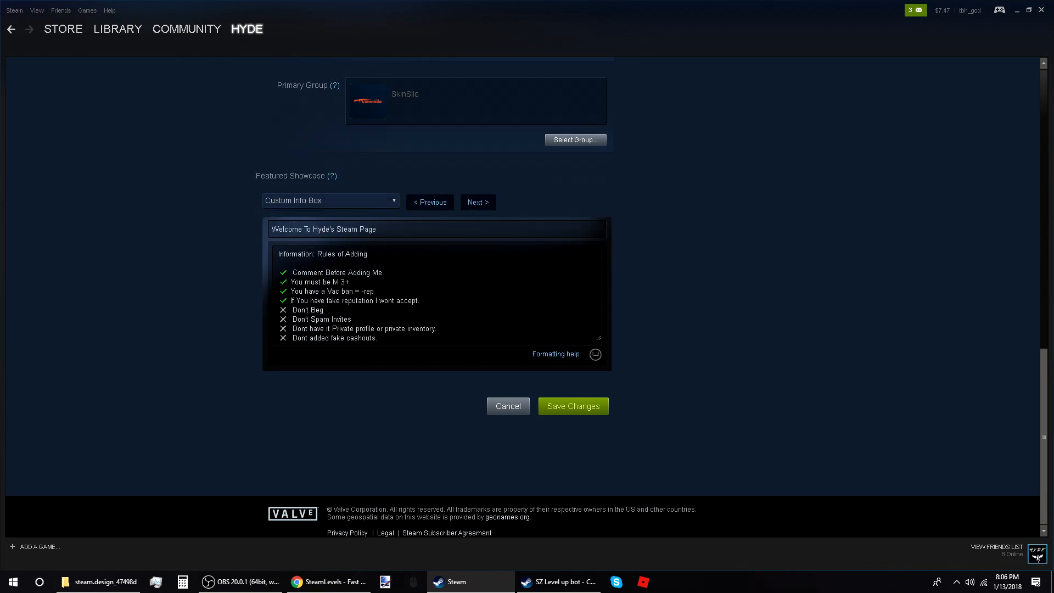
drag(600, 341, 606, 536)
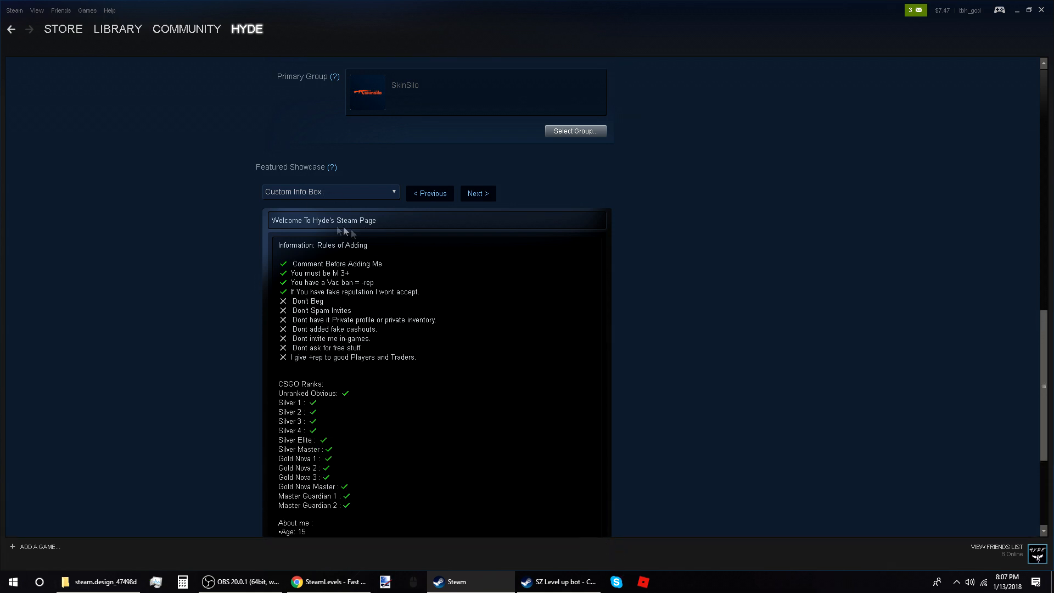
scroll(343, 231, down, 2)
drag(600, 431, 629, 504)
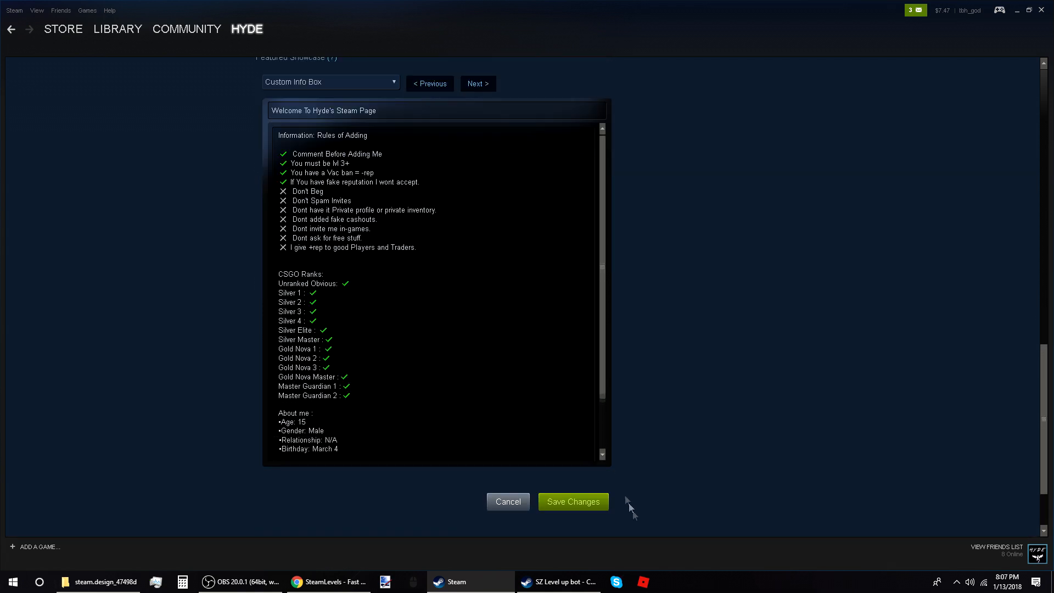
Read through the custom info box text, from the adding rules to the online status legend
scroll(434, 329, up, 2)
scroll(434, 351, down, 1)
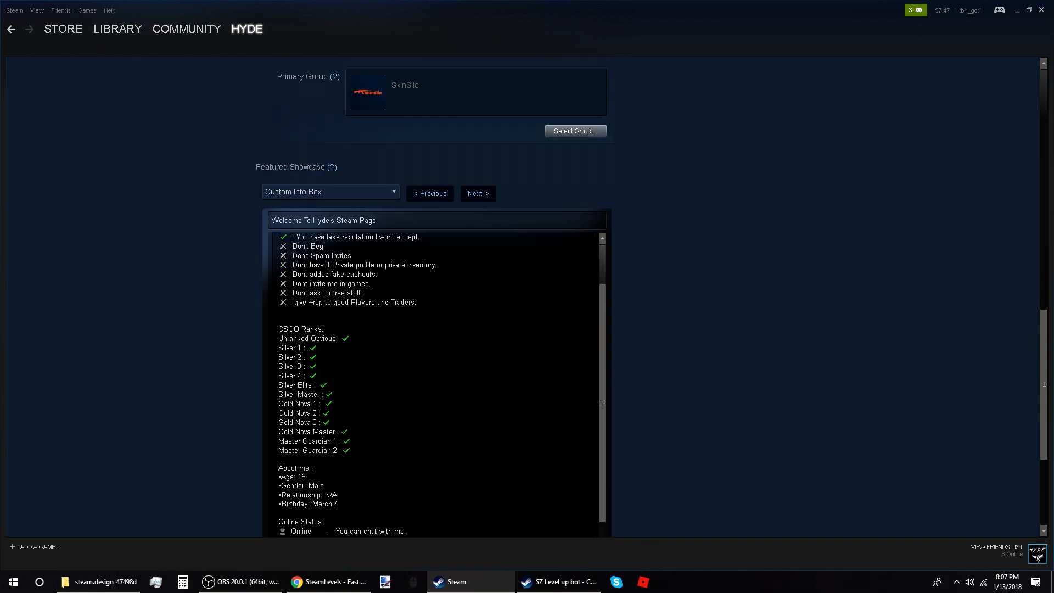
scroll(434, 384, up, 1)
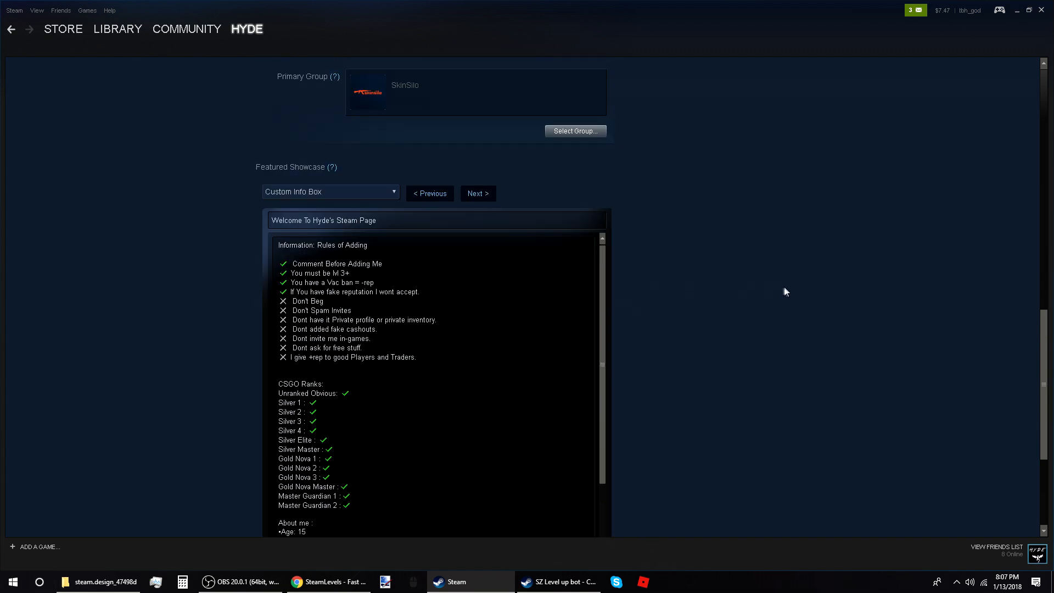
scroll(780, 292, down, 1)
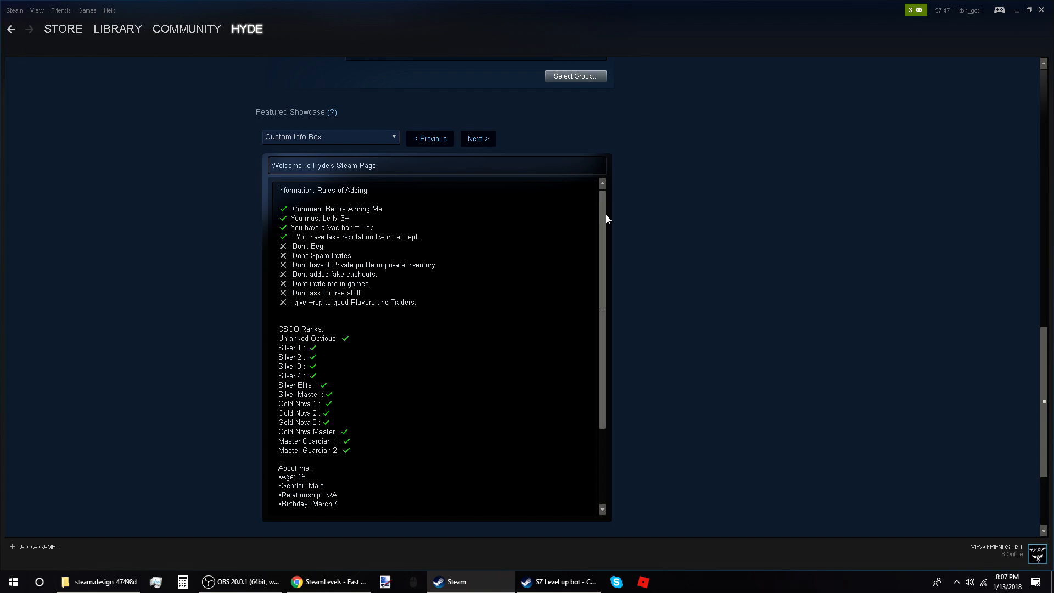
drag(601, 216, 608, 294)
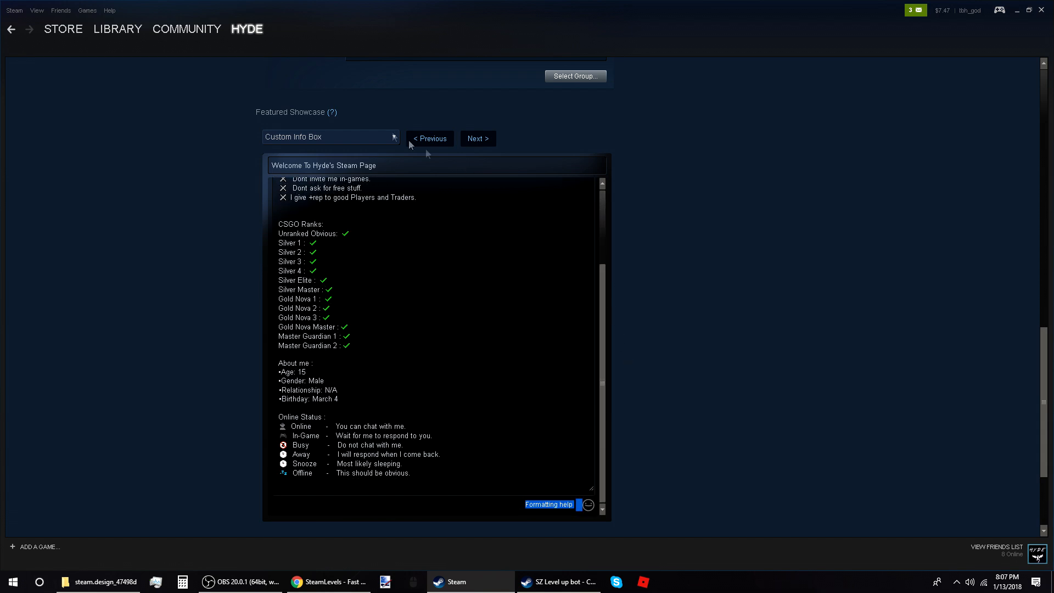
scroll(579, 436, down, 3)
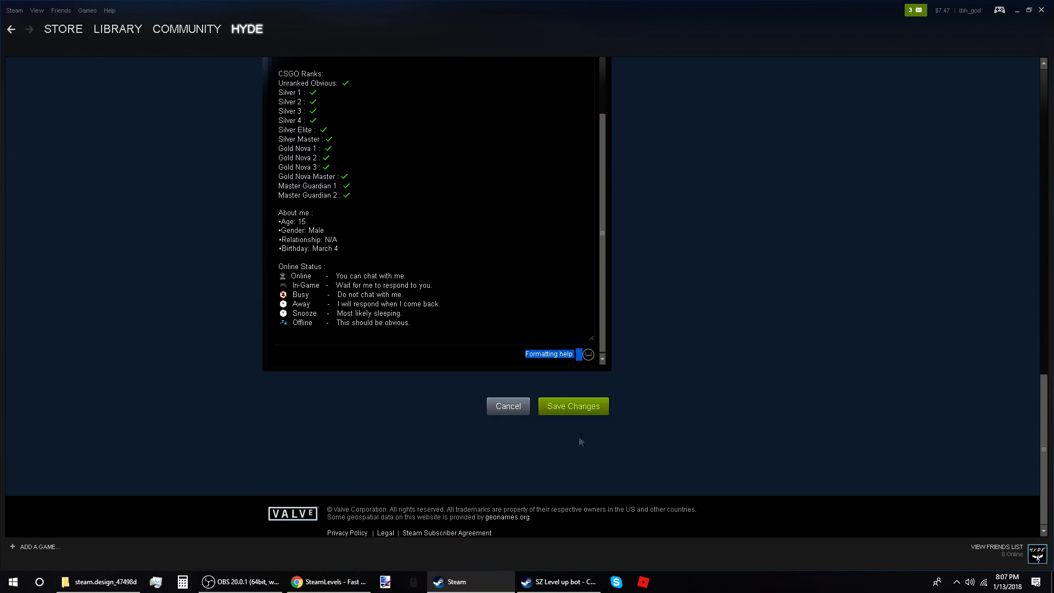
Save the profile changes and go back to the own profile page
click(574, 406)
mouse_move(235, 31)
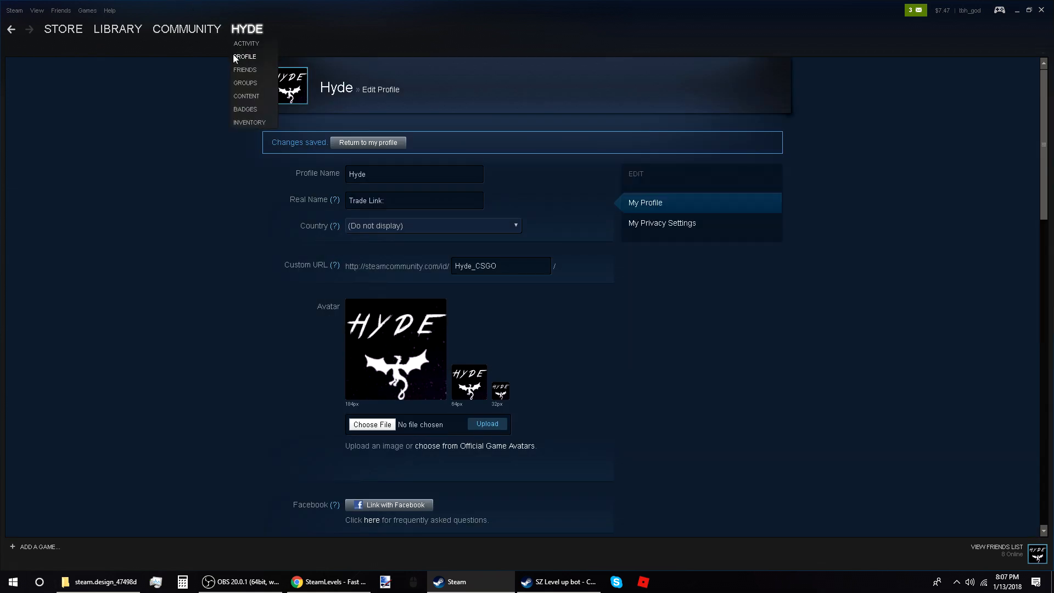
click(234, 55)
Look through the profile's info box, groups and comments, and open the level 10 duck-avatar friend's profile from the friends list
scroll(439, 162, down, 1)
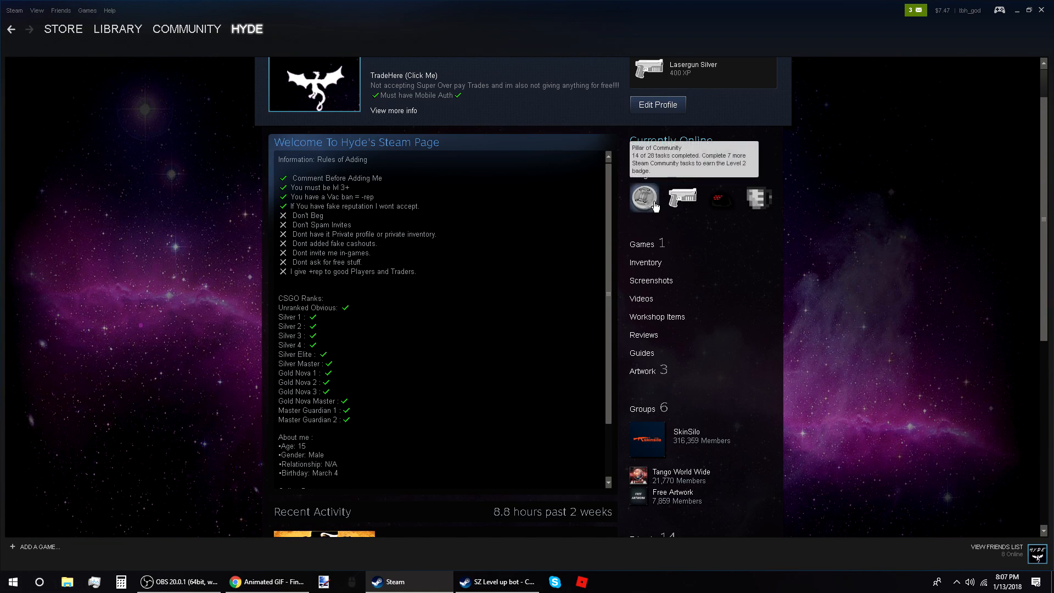
scroll(700, 269, down, 3)
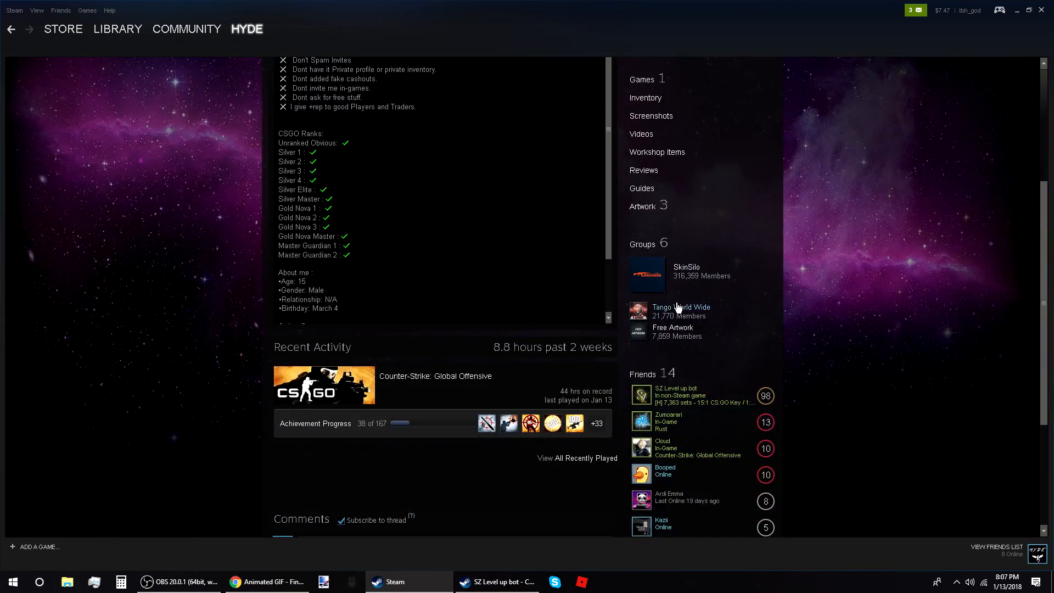
scroll(678, 308, down, 2)
mouse_move(668, 366)
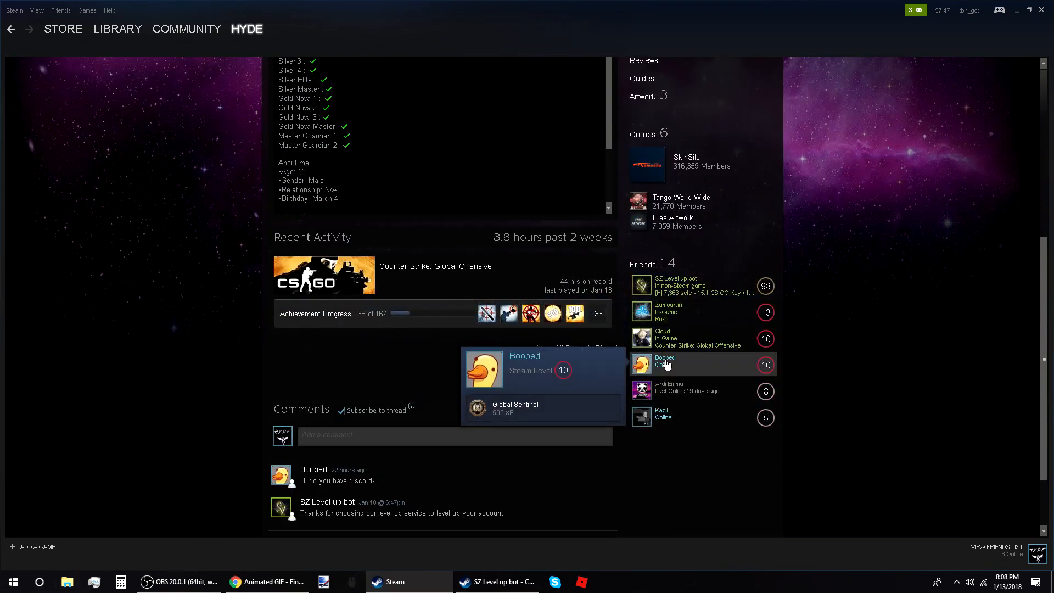
click(666, 359)
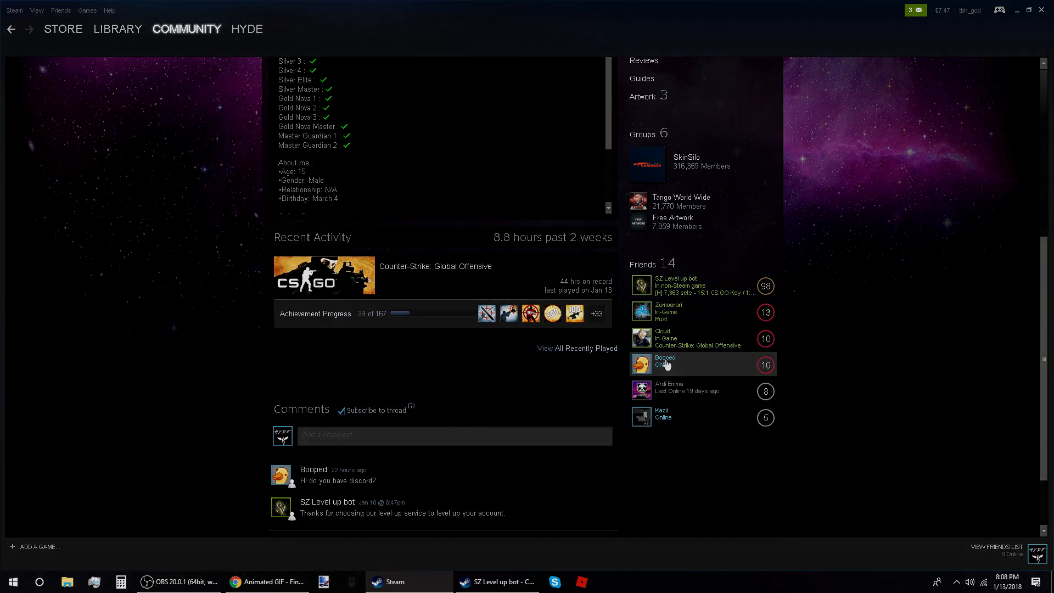